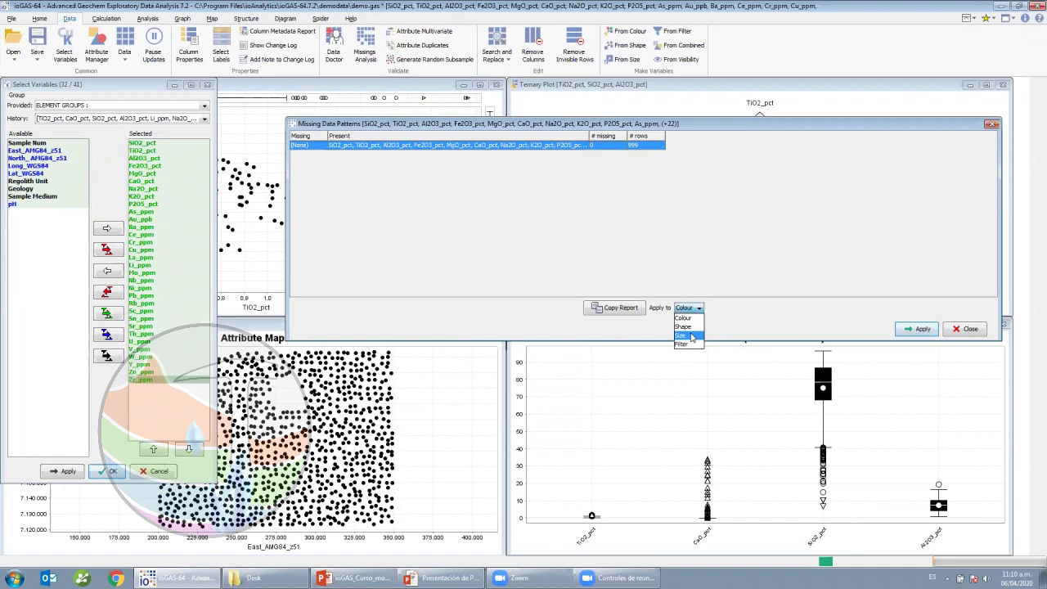
Open the Column Metadata Report, move it clear of the other windows, and review each column's original name and state
click(409, 149)
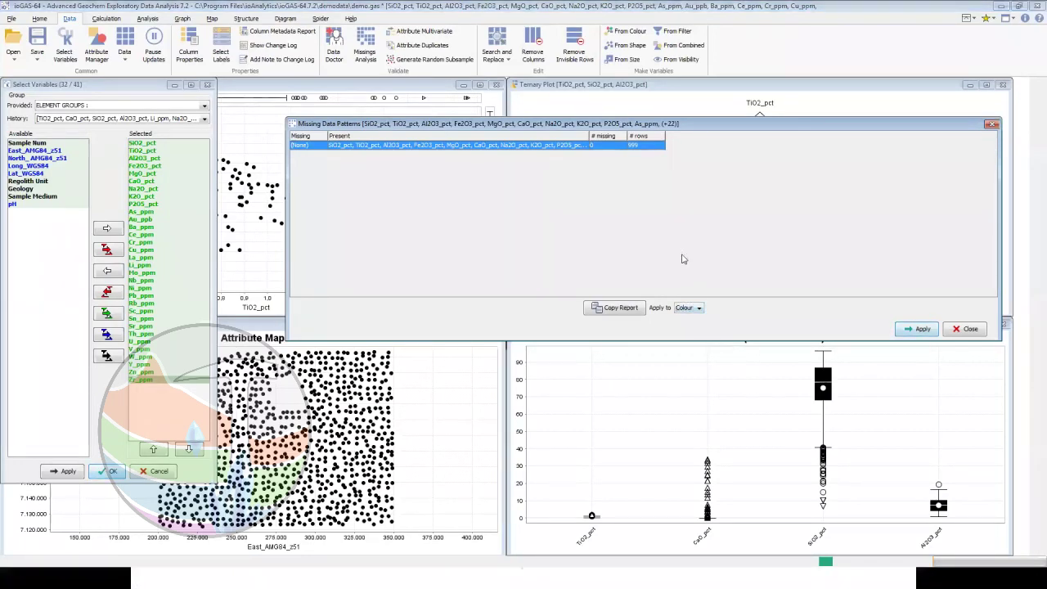
click(277, 31)
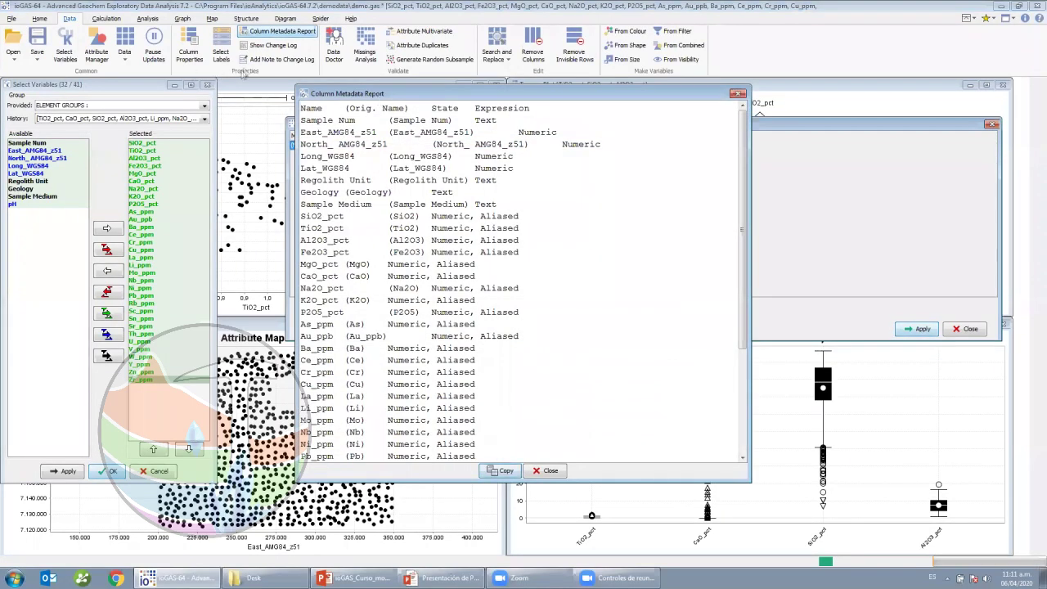
drag(609, 96, 328, 90)
drag(226, 146, 331, 349)
click(331, 340)
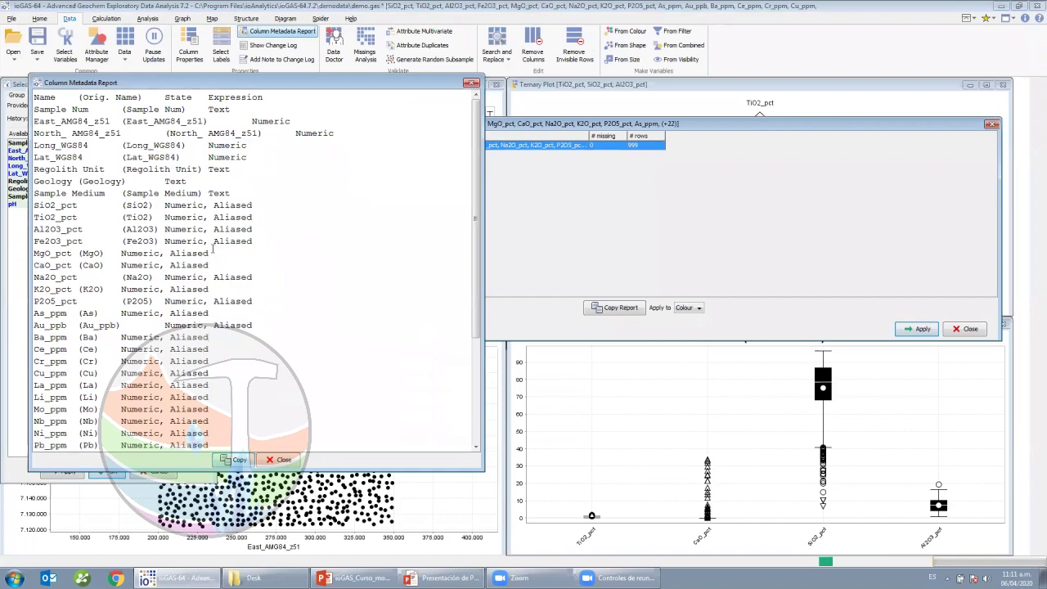
scroll(213, 250, down, 4)
scroll(213, 250, up, 4)
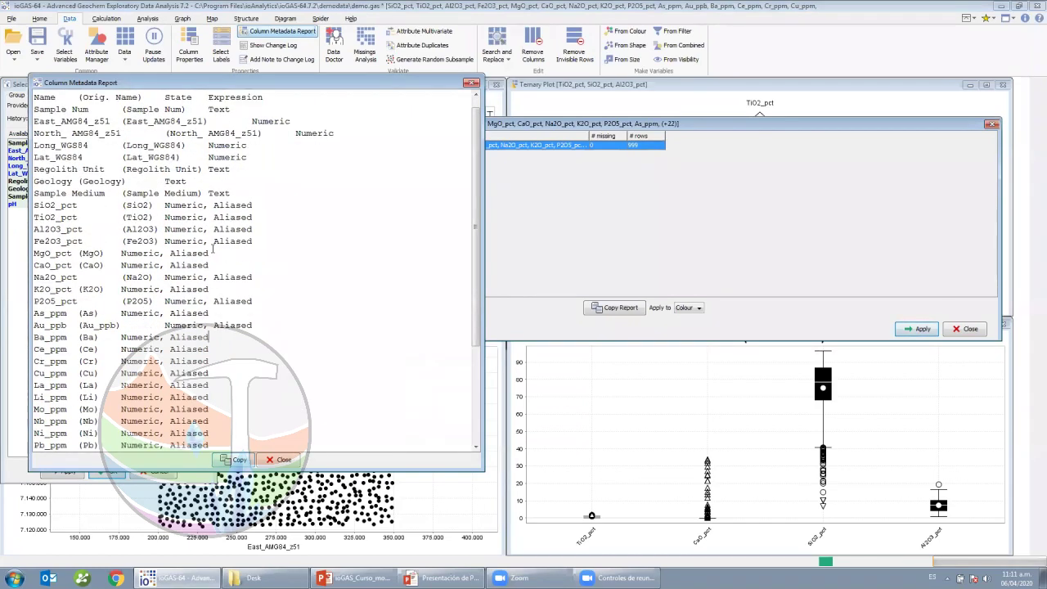
scroll(213, 249, down, 4)
scroll(234, 270, up, 4)
Copy the column metadata report and examine its rows from CaO_pct to Cu_ppm
click(236, 462)
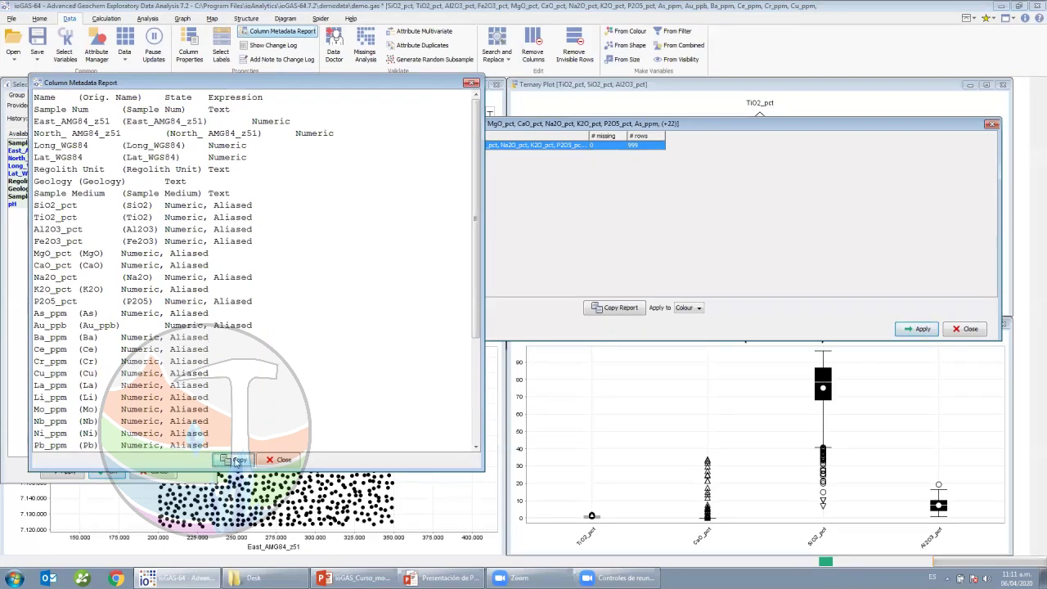
click(269, 328)
drag(233, 371, 39, 265)
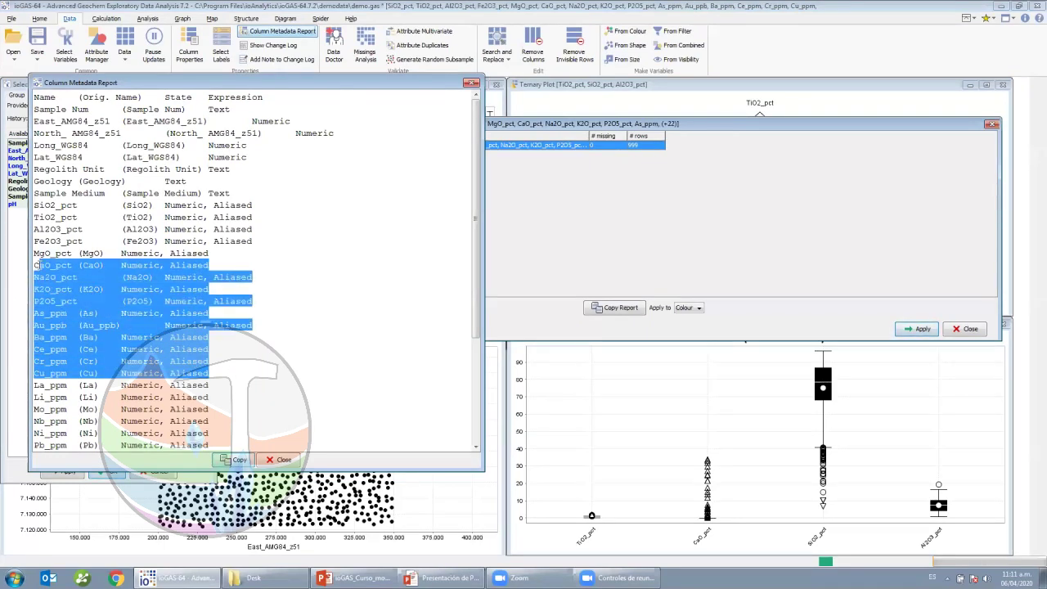
click(160, 307)
scroll(160, 308, down, 1)
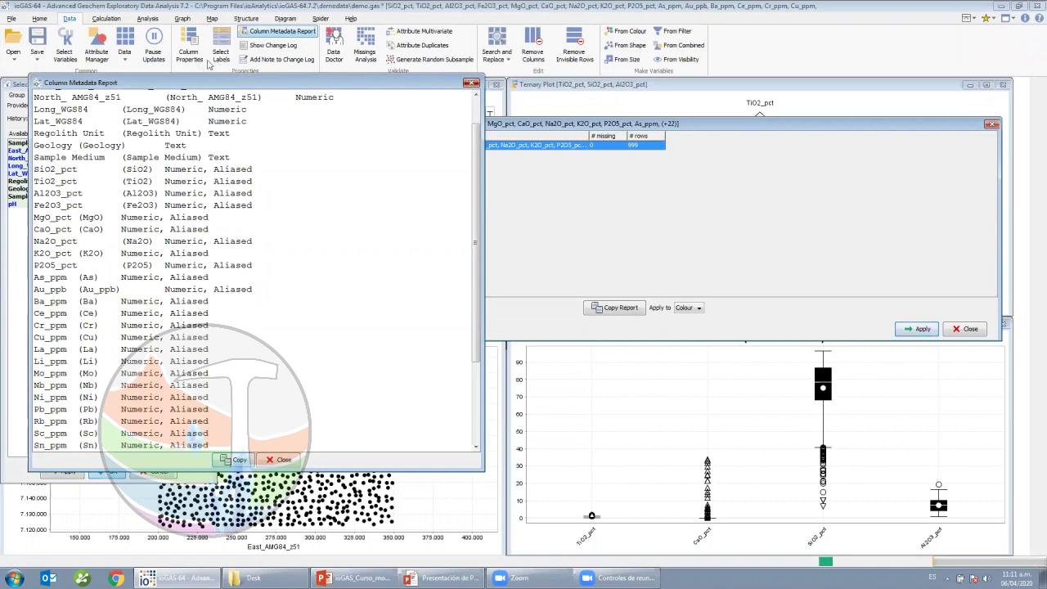
Close the metadata report and view the Column Properties for comparison, leaving them without edits
click(473, 84)
click(193, 56)
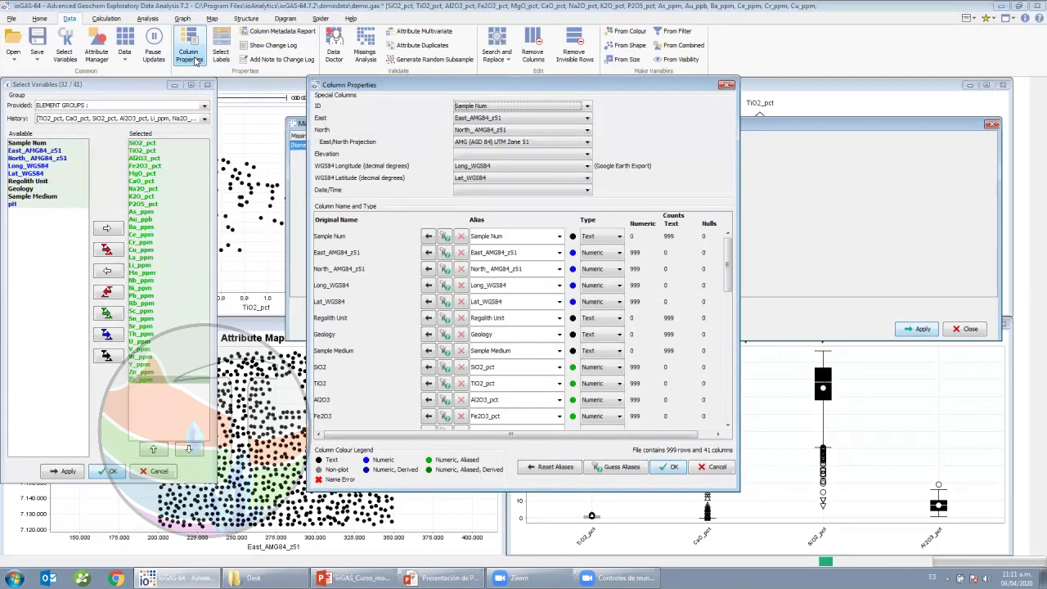
click(726, 85)
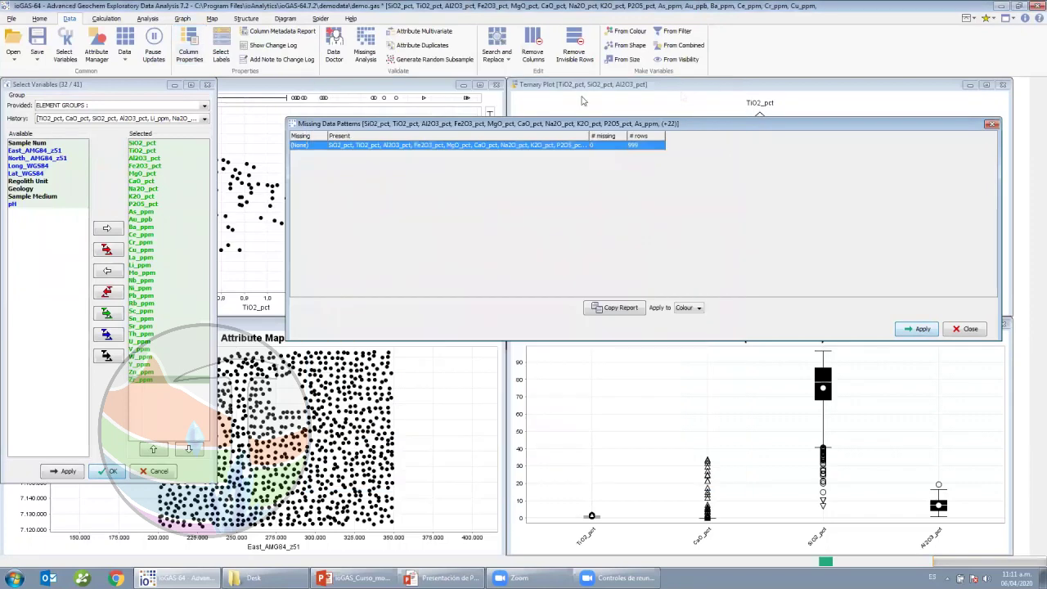
Open the Change Log and enlarge its window to fit the full width of the entries
click(276, 50)
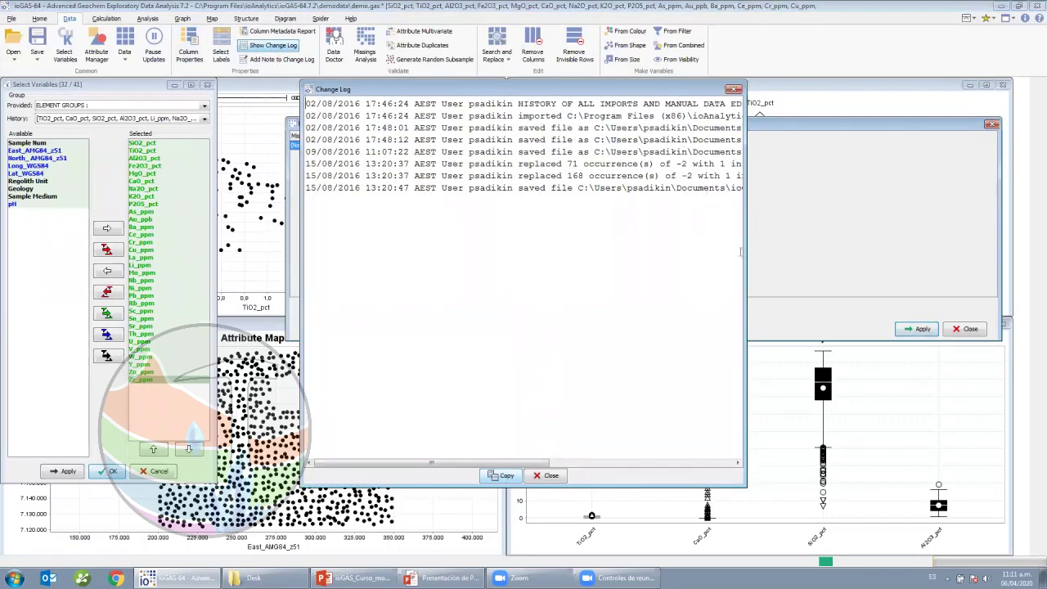
drag(744, 258, 964, 302)
drag(413, 181, 229, 159)
click(255, 185)
drag(303, 135, 343, 182)
click(377, 192)
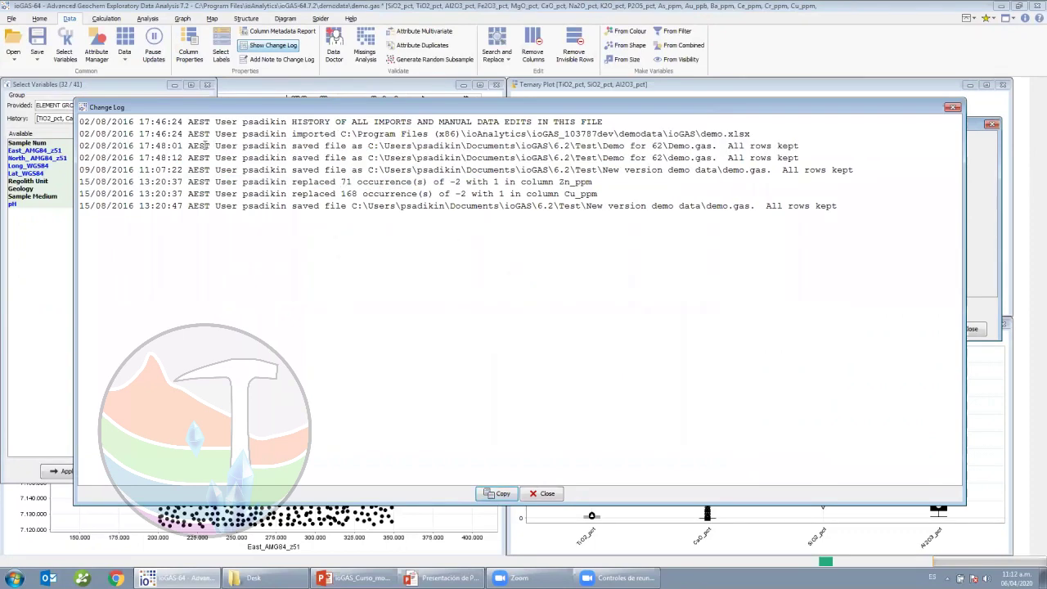
Examine the dates, users and recorded data edits in the Change Log, and close it
drag(79, 121, 72, 215)
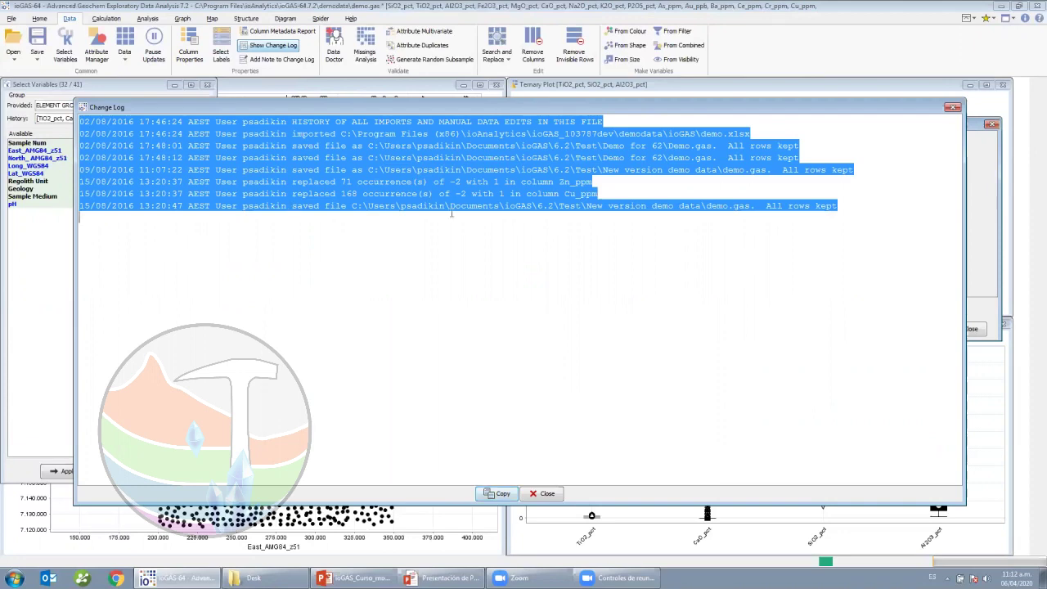
click(606, 247)
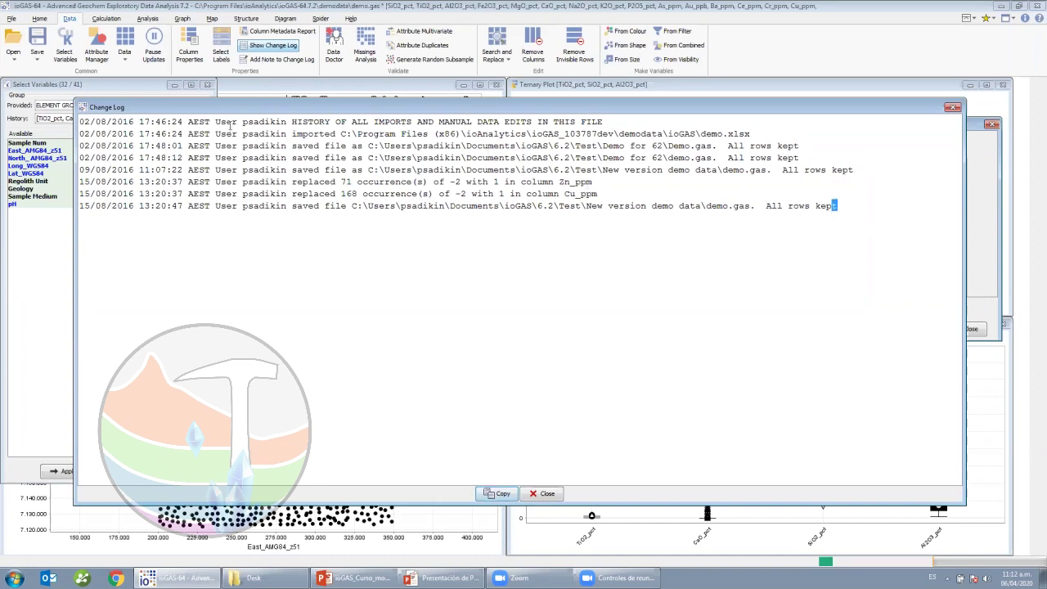
drag(248, 133, 288, 206)
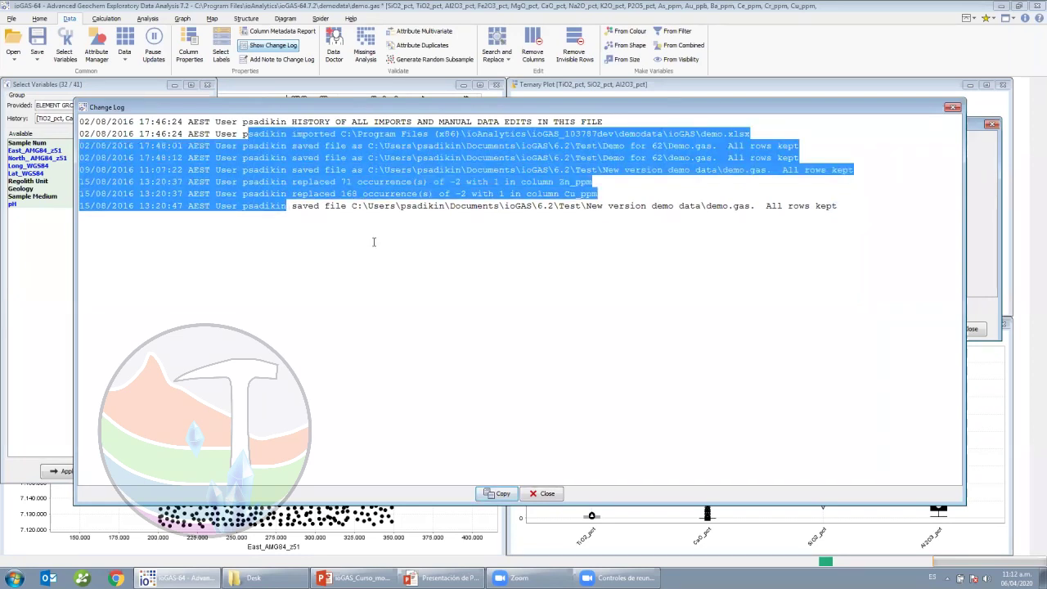
click(954, 109)
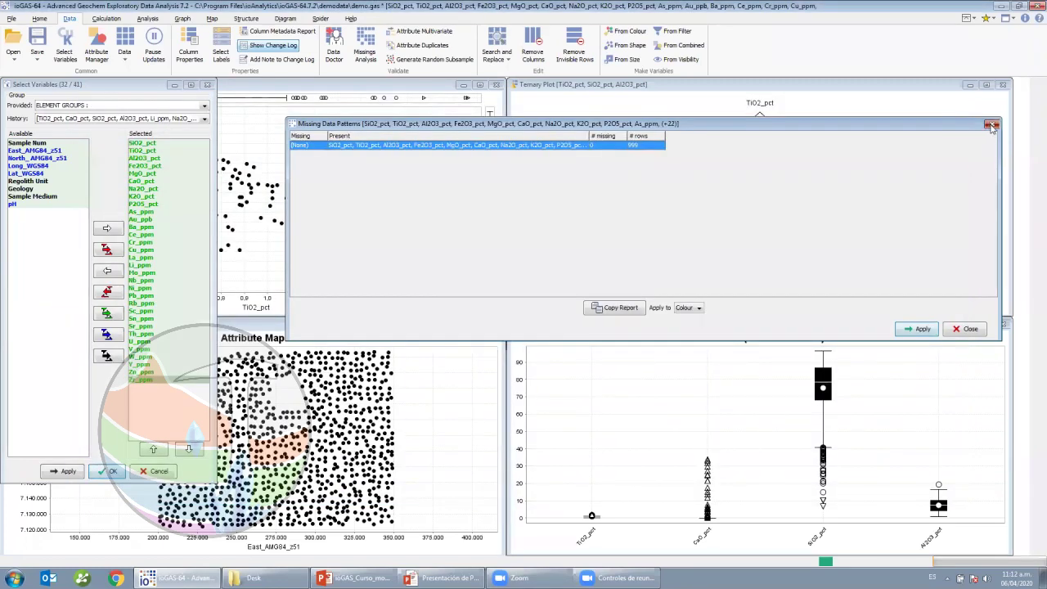
Close the Missing Data Patterns dialog and switch to the PowerPoint slideshow to show the Point Density Settings slide
click(991, 125)
key(alt+Tab)
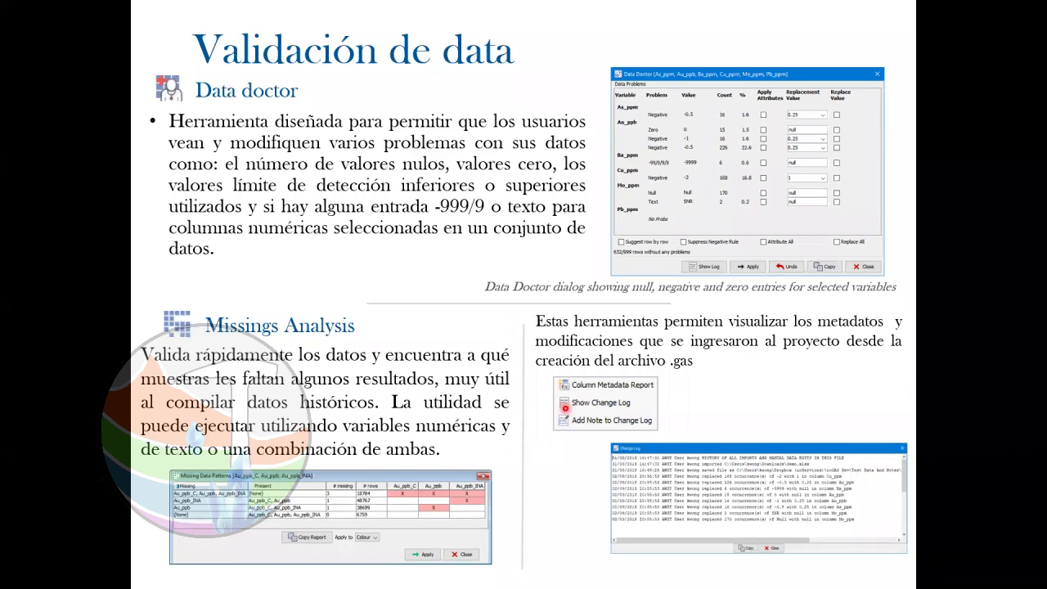
key(Right)
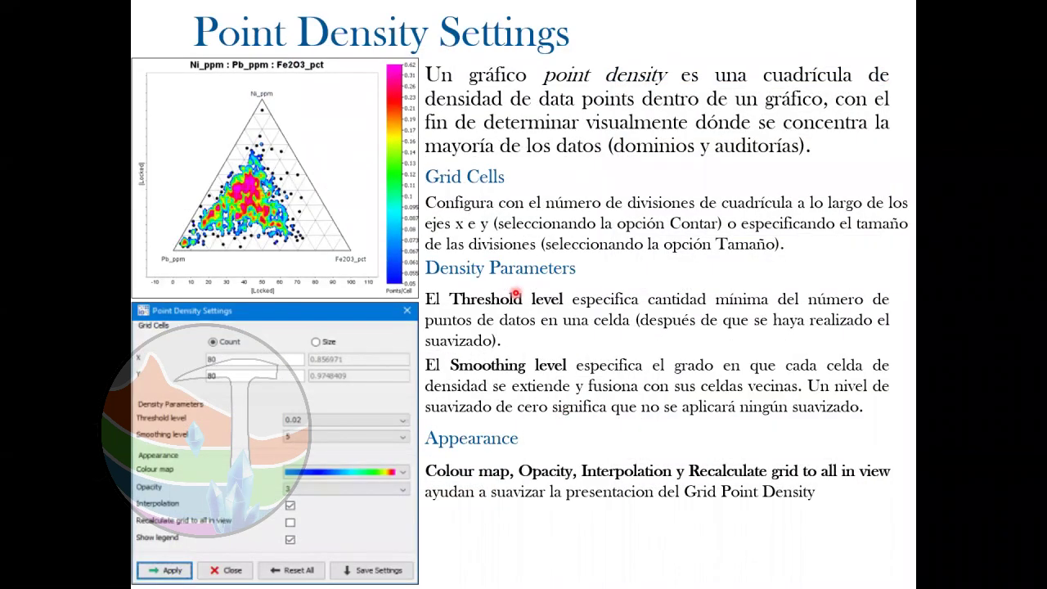
Switch back to ioGAS and replace the selected variables with SiO2_pct, TiO2_pct and Al2O3_pct
key(alt+Tab)
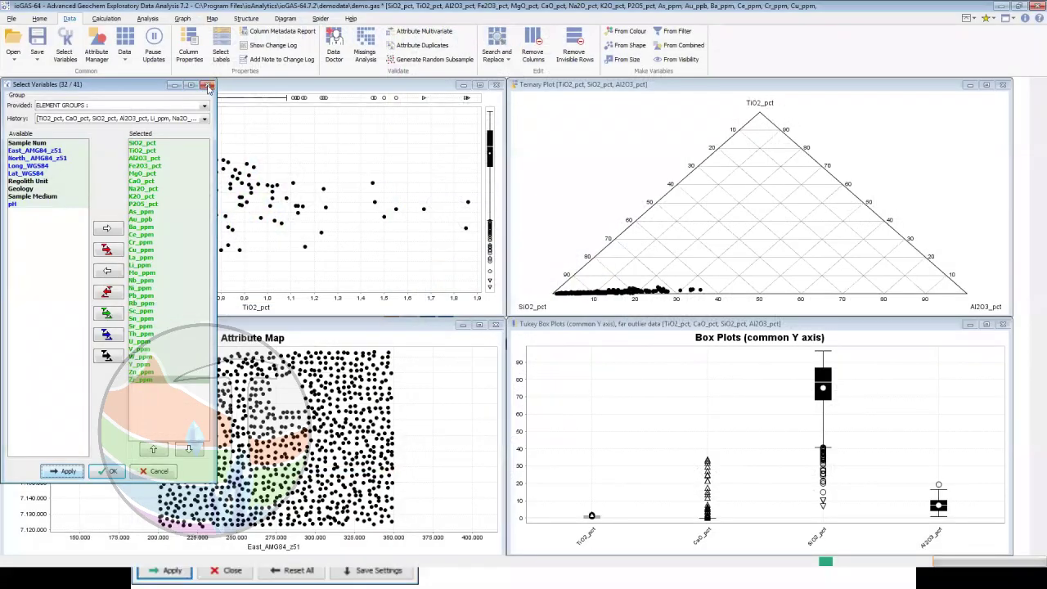
click(113, 293)
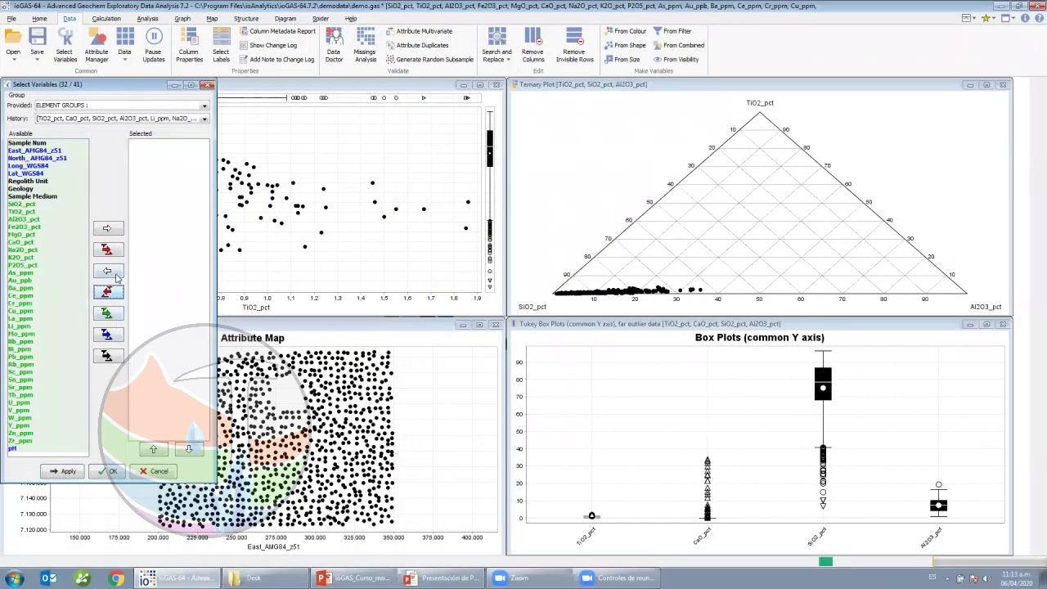
double_click(30, 206)
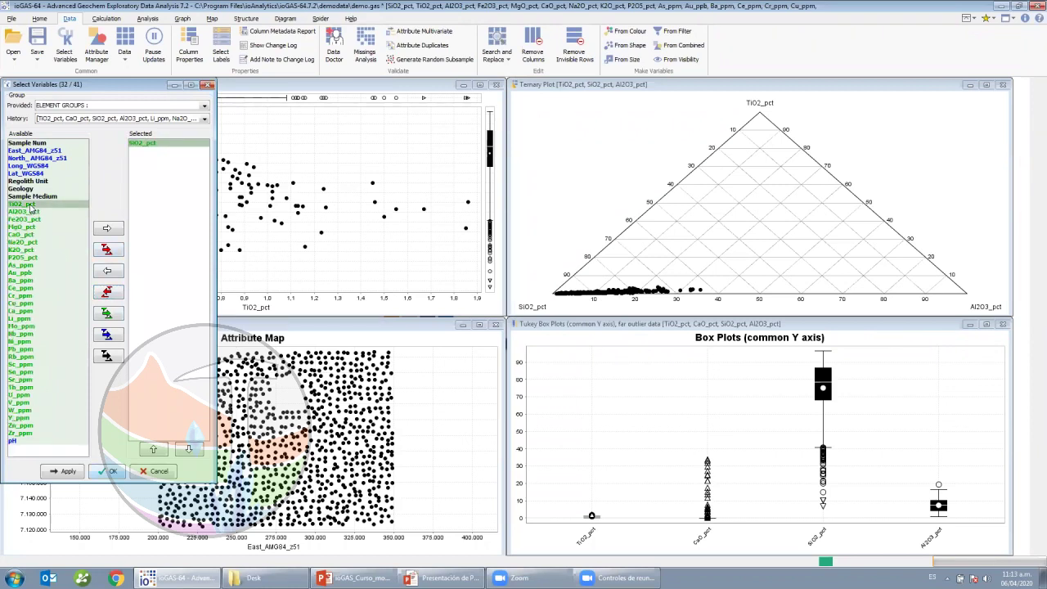
double_click(30, 205)
double_click(30, 206)
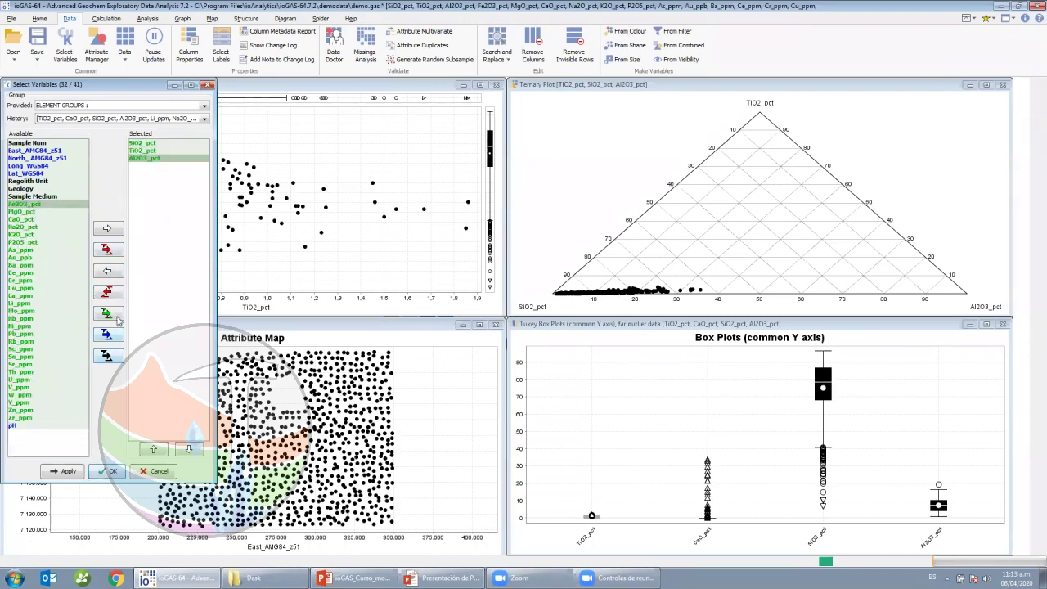
click(110, 472)
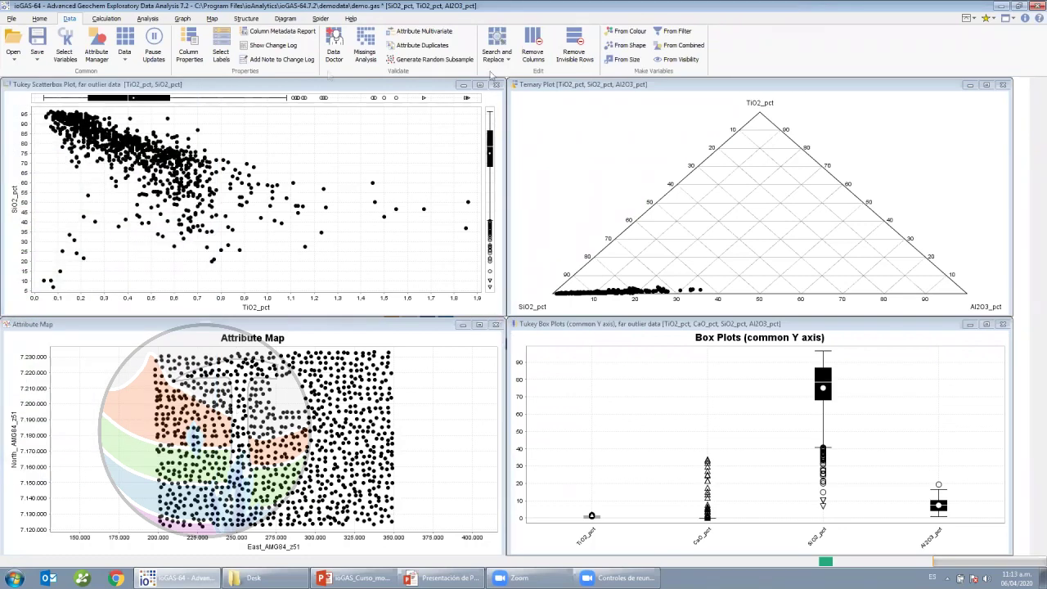
Add another attribute map and variable maps of SiO2_pct, TiO2_pct and Al2O3_pct, and tile the plot windows
click(40, 19)
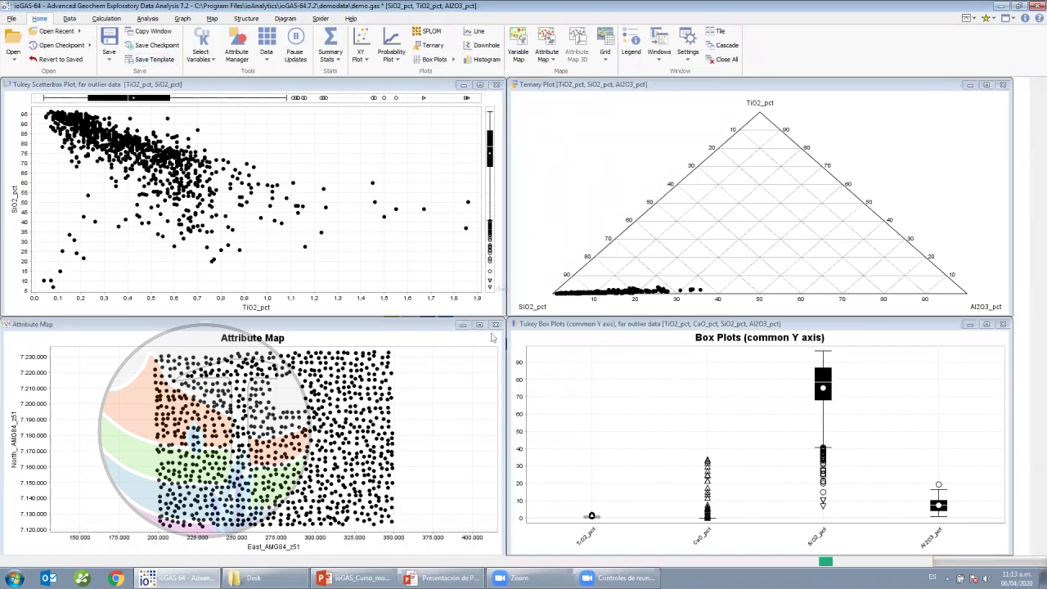
click(720, 33)
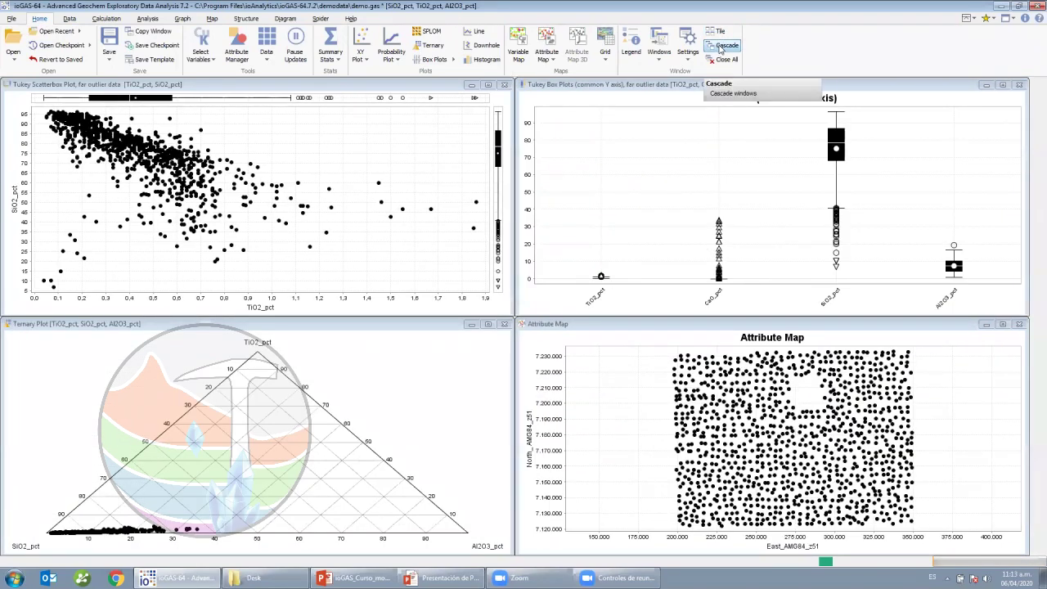
click(550, 35)
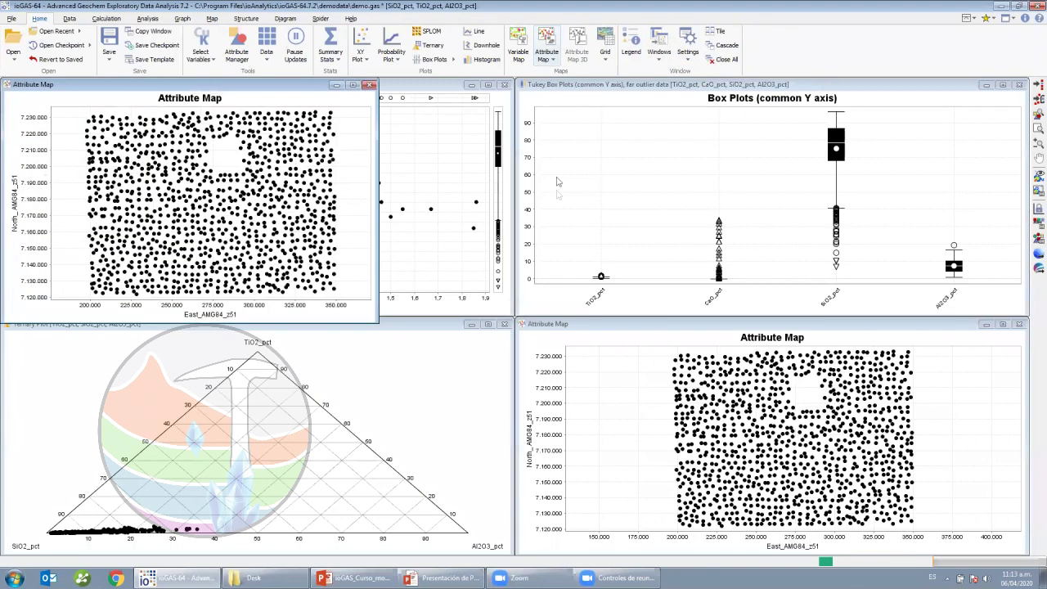
click(716, 38)
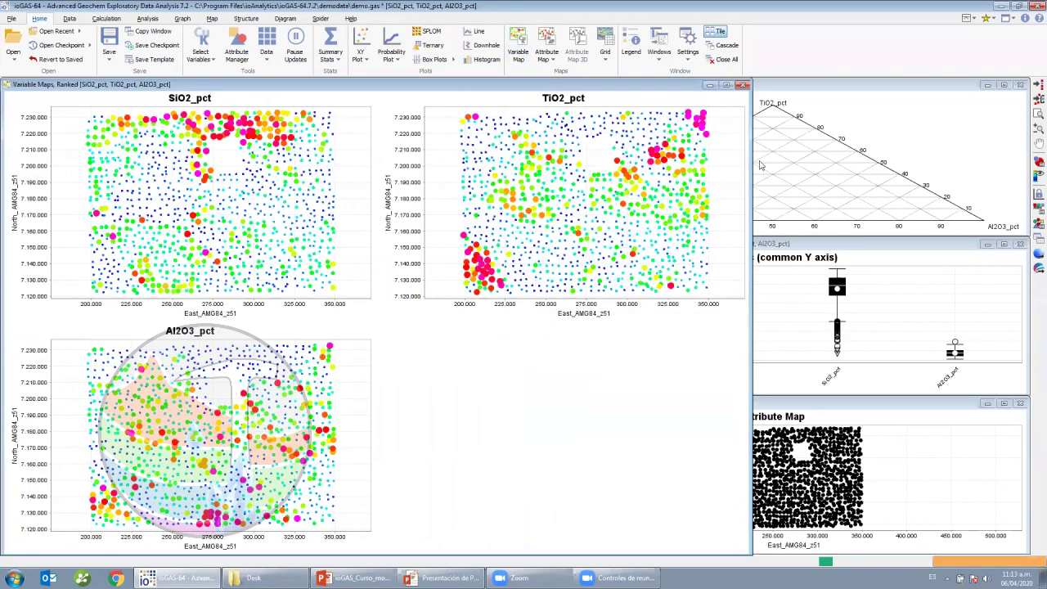
click(716, 33)
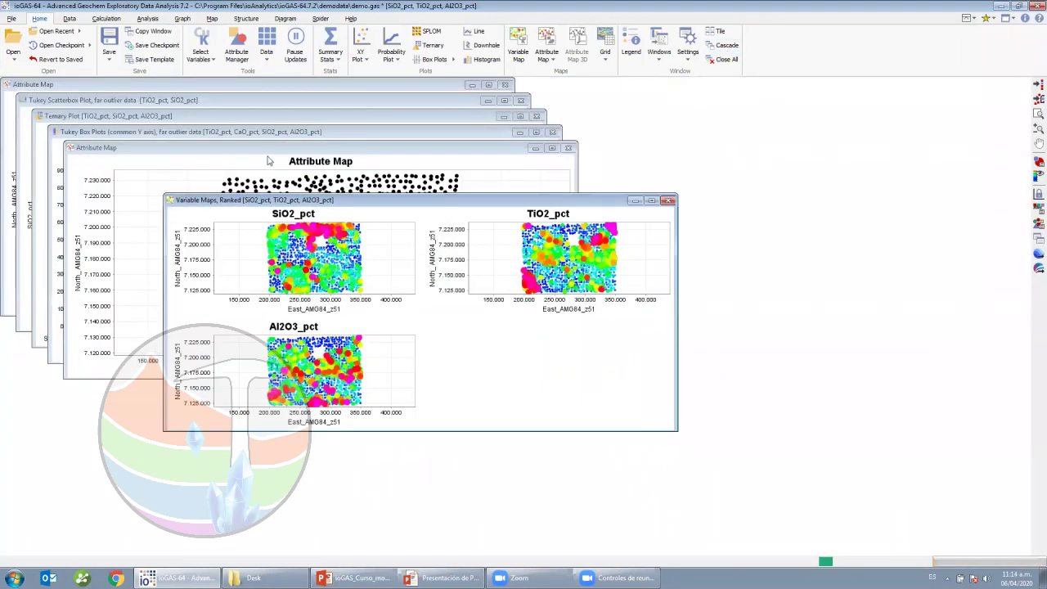
Switch the plot windows back and forth between the cascade and tile arrangements, ending with them tiled
click(725, 45)
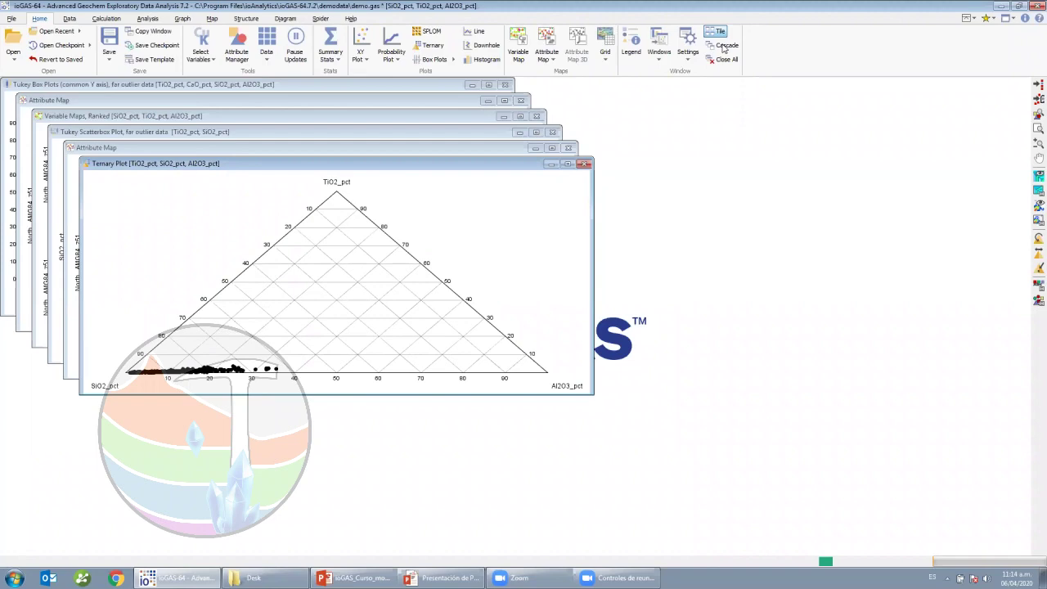
click(717, 32)
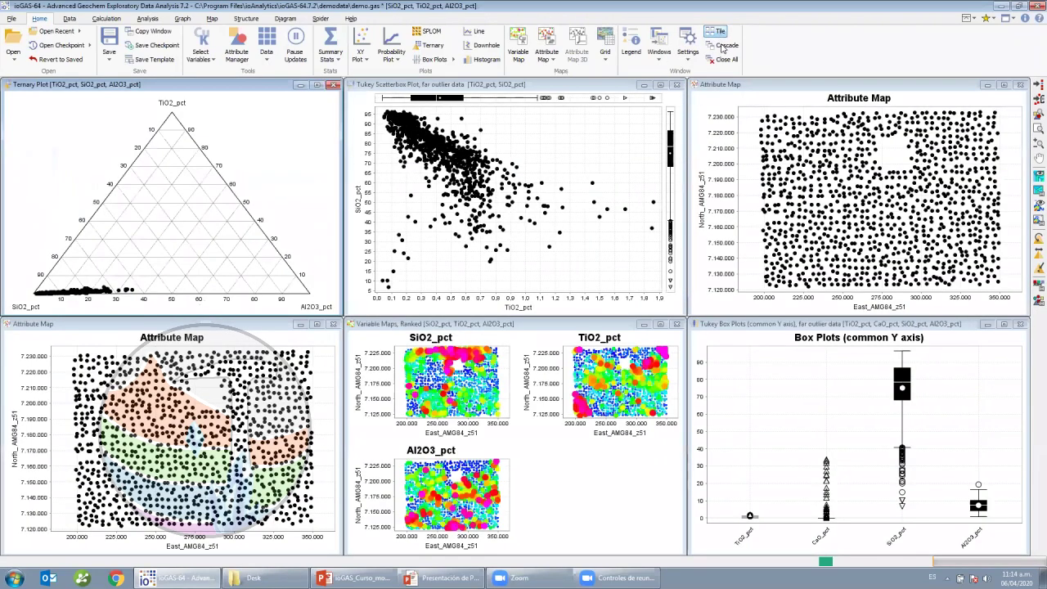
click(725, 46)
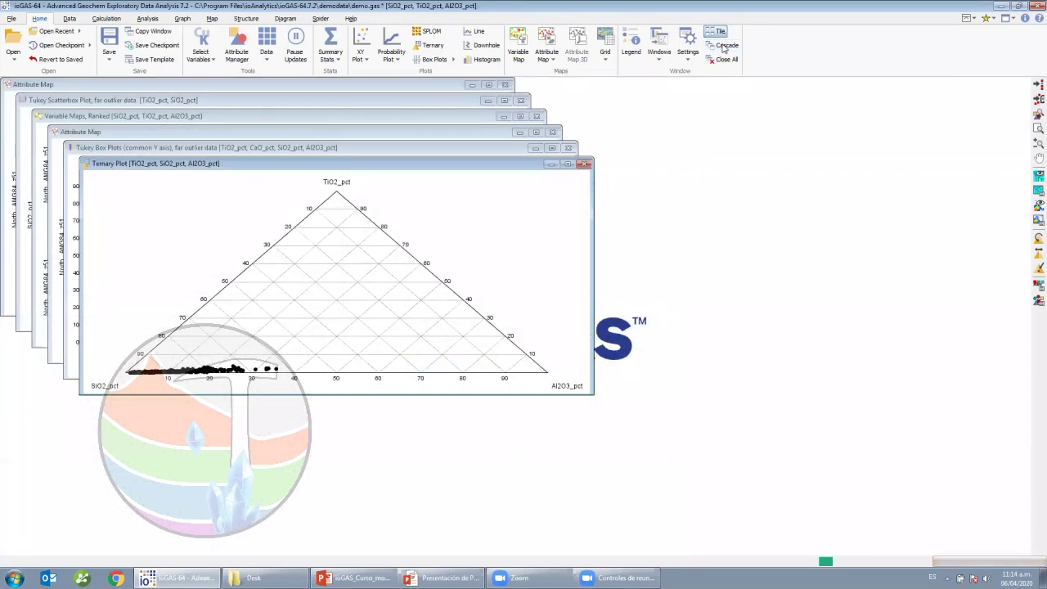
click(718, 33)
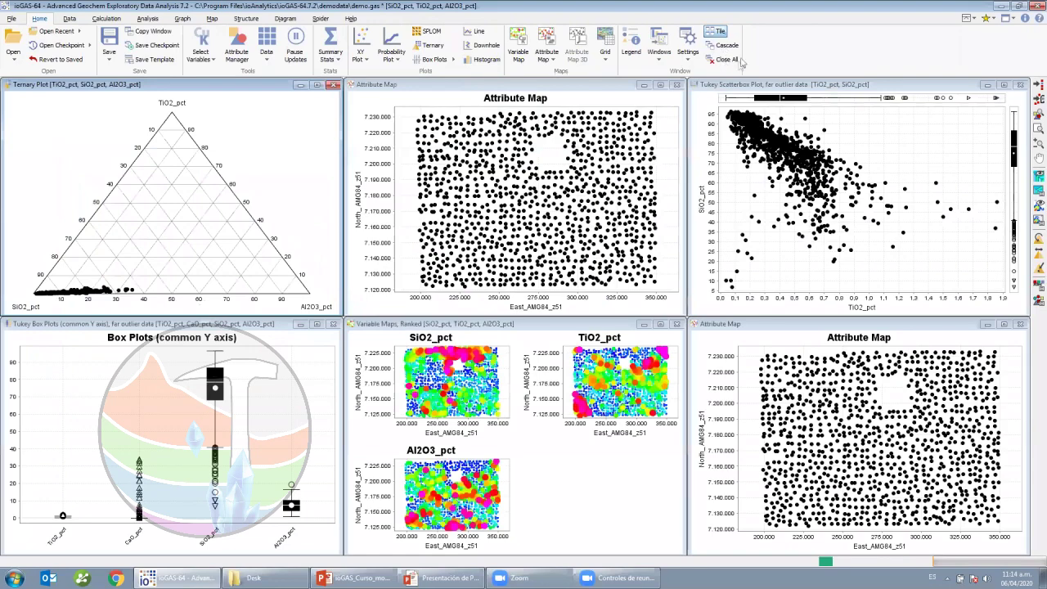
Cascade the plot windows and close all of them
click(725, 46)
click(718, 33)
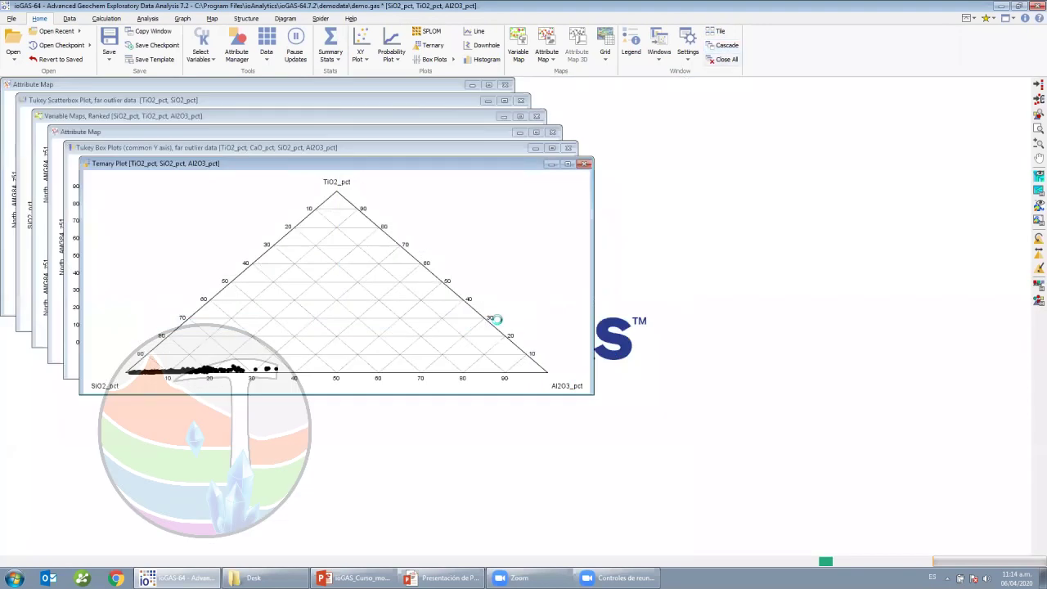
click(501, 322)
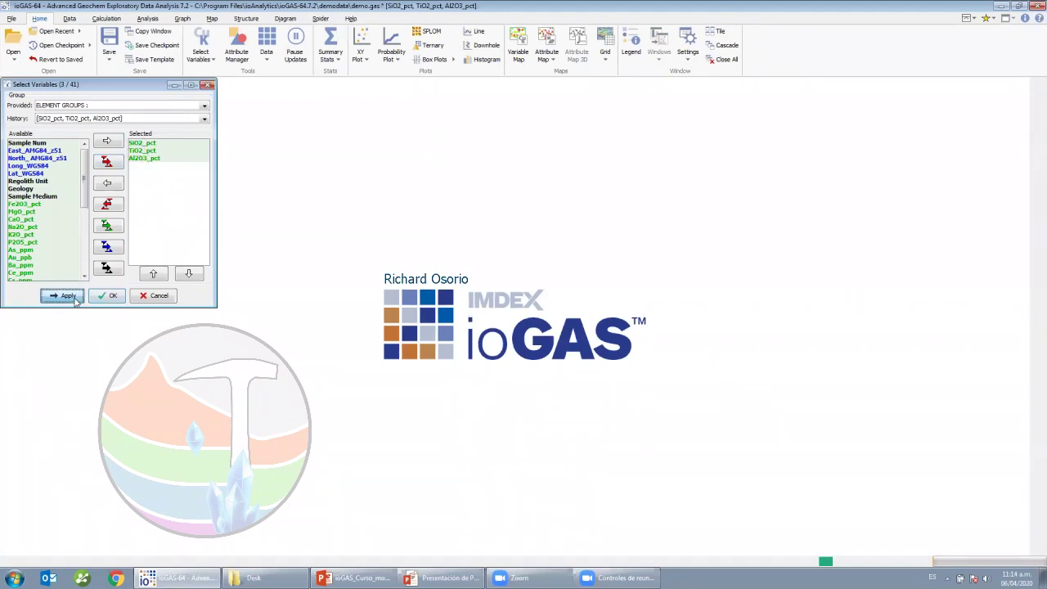
Confirm SiO2_pct, TiO2_pct and Al2O3_pct as variables and create XY plots of SiO2_pct against TiO2_pct and Al2O3_pct
click(107, 296)
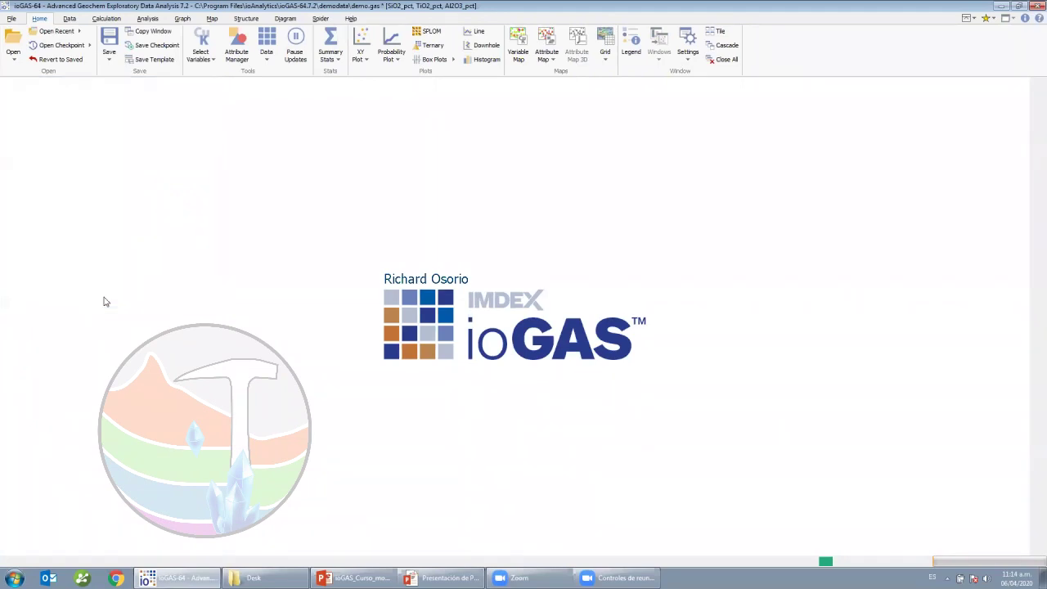
click(362, 42)
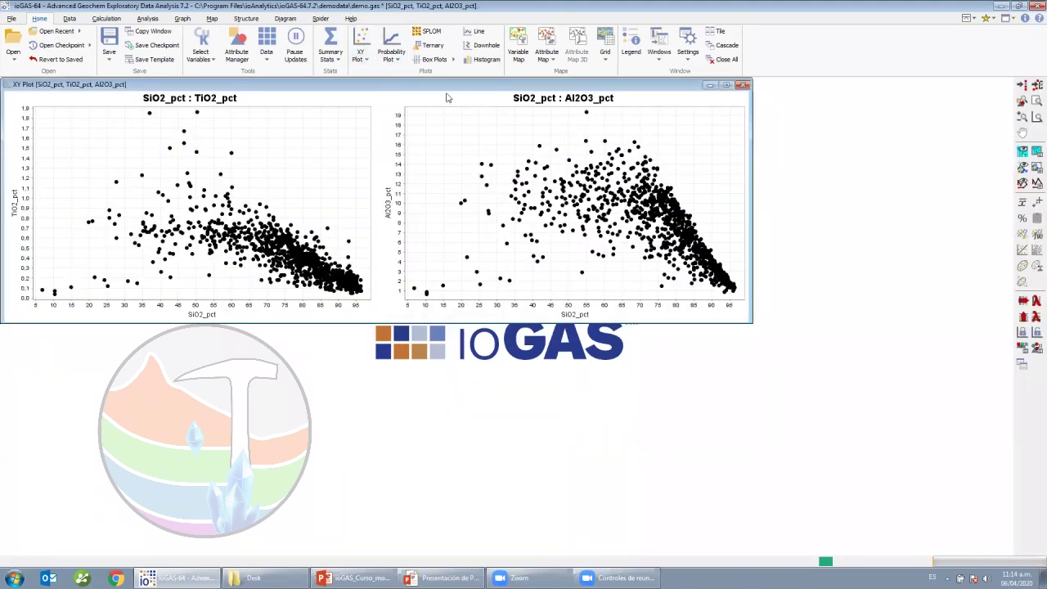
Isolate the SiO2_pct against Al2O3_pct plot in its own repositioned window and close the combined XY plot window
right_click(580, 205)
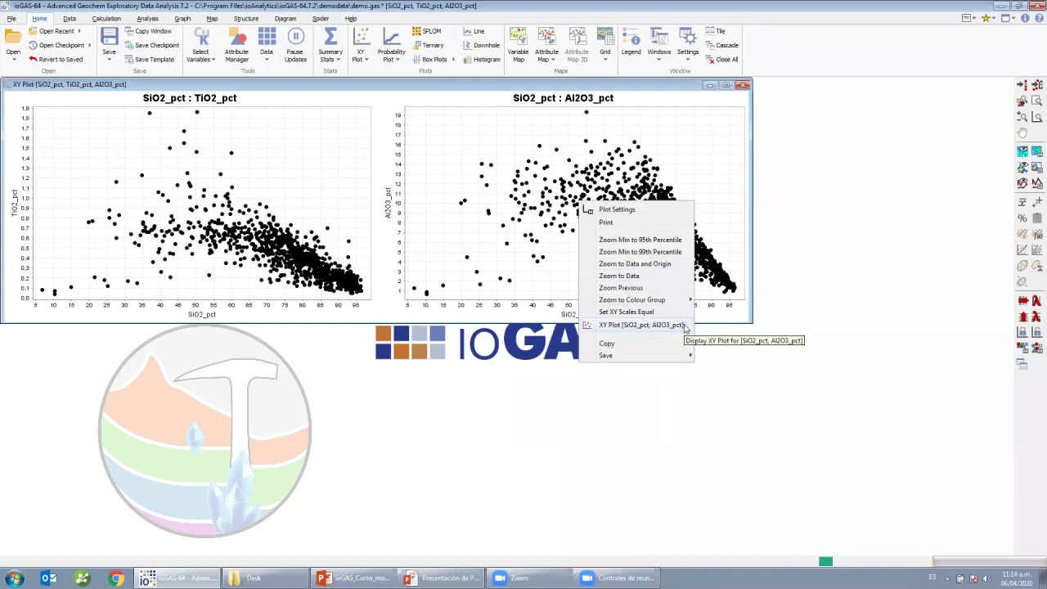
click(646, 325)
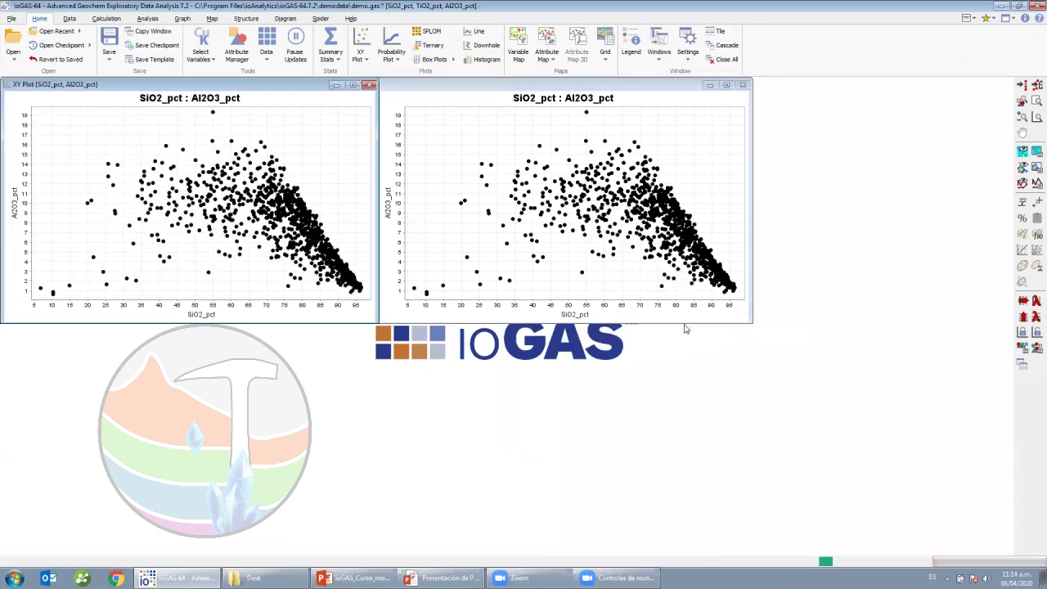
drag(272, 87, 273, 250)
click(742, 85)
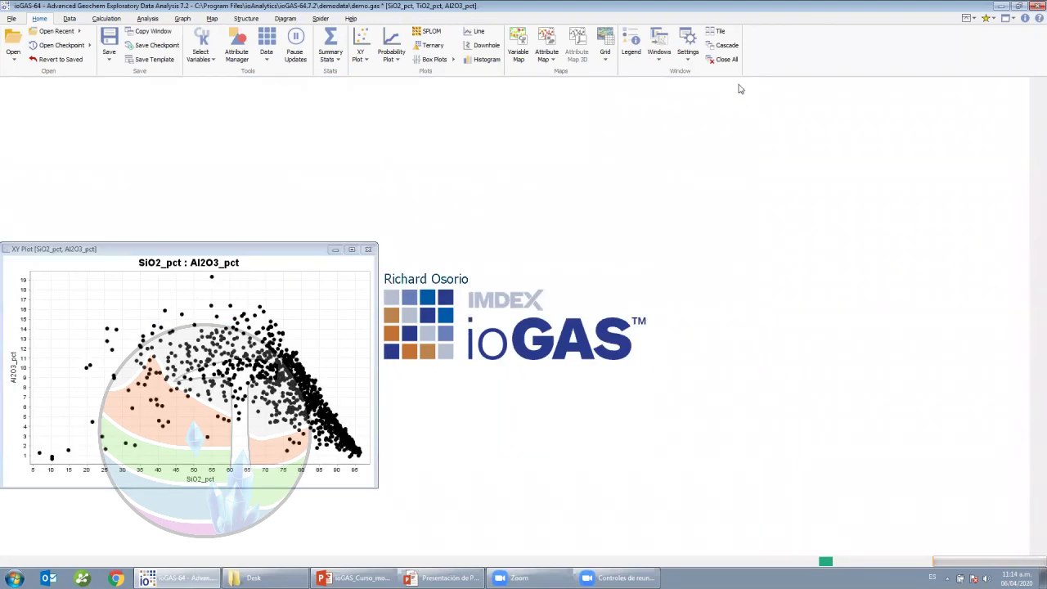
Create probability plots of the selected variables, keeping only TiO2_pct in its own window, moved clear of the XY plot
click(422, 63)
click(393, 49)
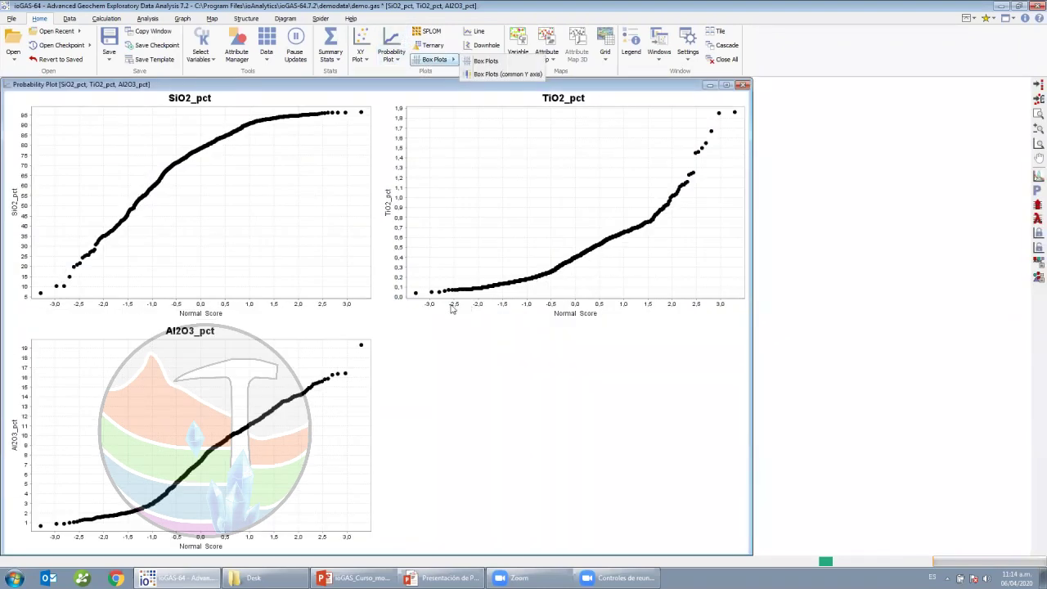
right_click(568, 176)
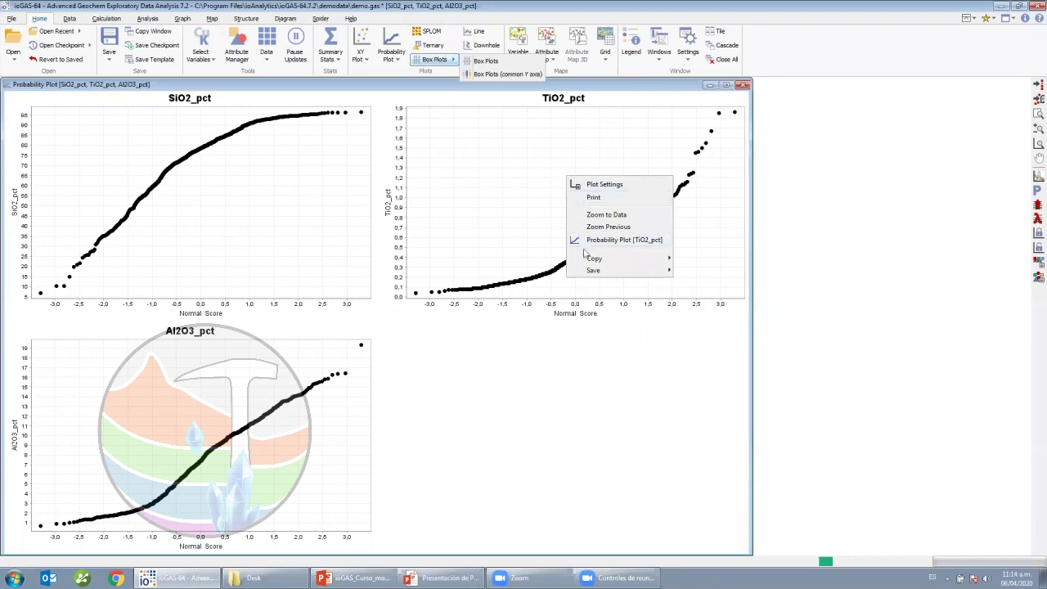
click(612, 245)
click(743, 85)
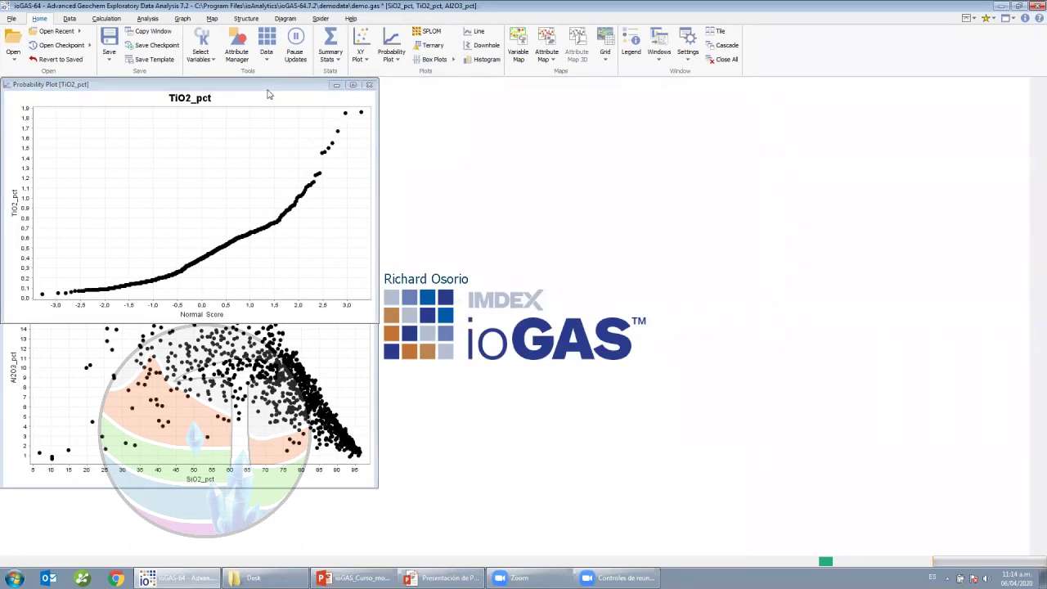
drag(268, 90, 442, 213)
Add a ternary plot and common Y axis box plots of the selected variables, spreading their windows apart
click(428, 45)
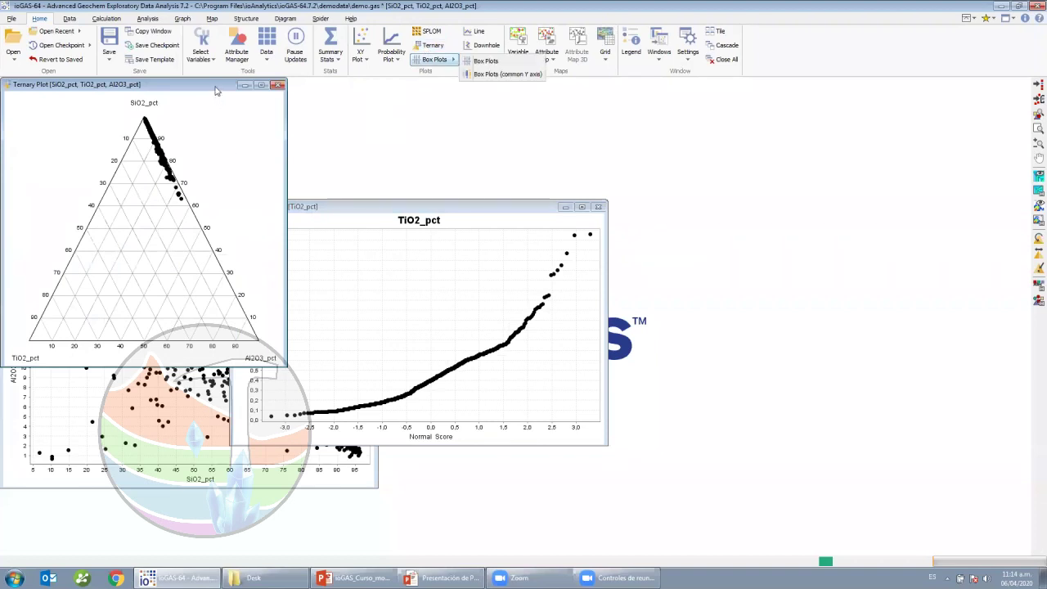
drag(218, 90, 302, 101)
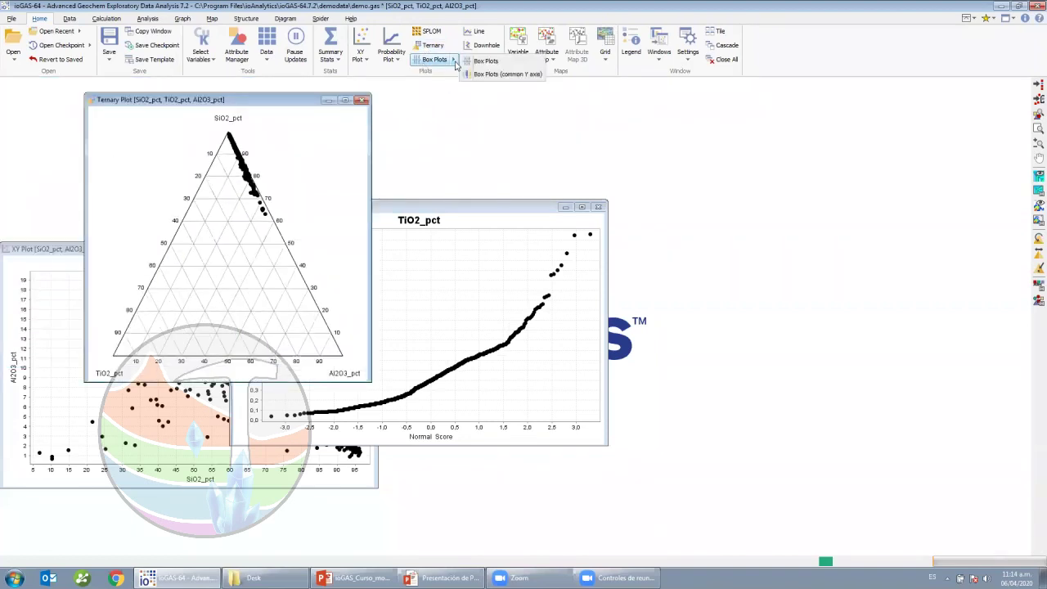
click(505, 74)
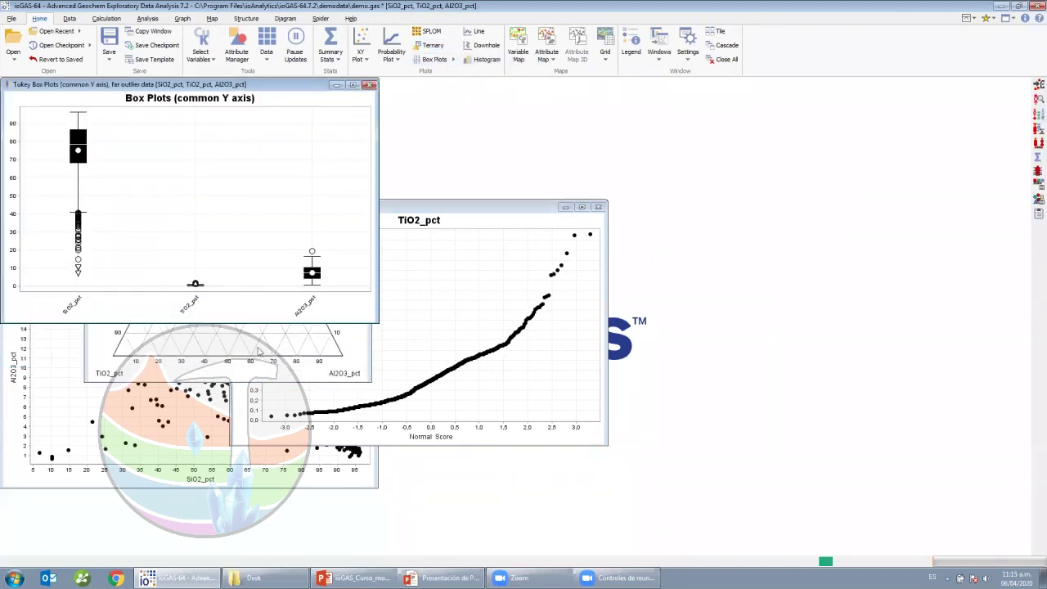
drag(299, 92, 541, 288)
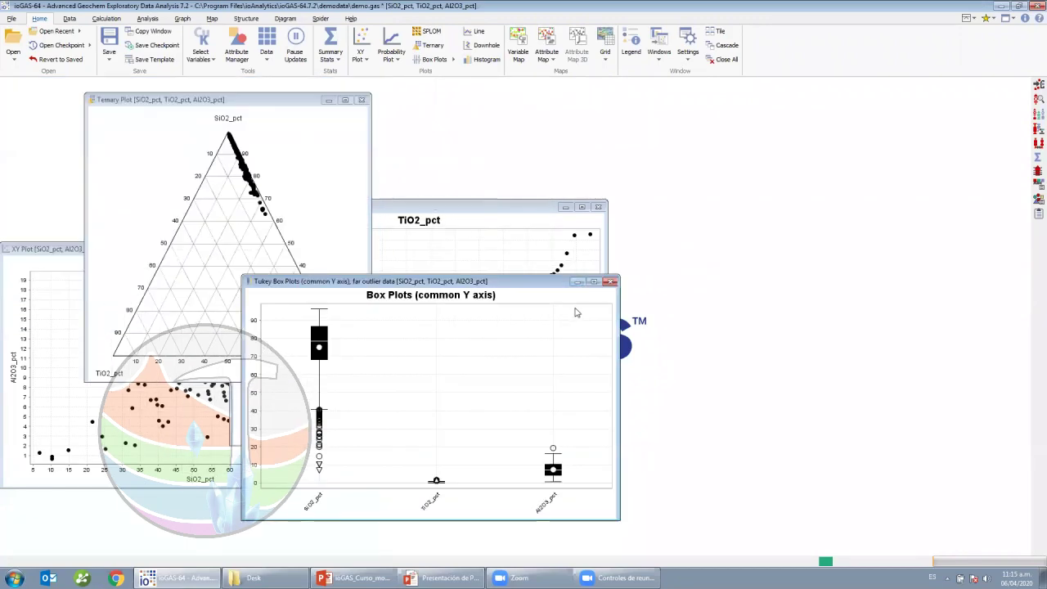
Create an attribute map and make its window fill the plot workspace
click(558, 59)
click(553, 71)
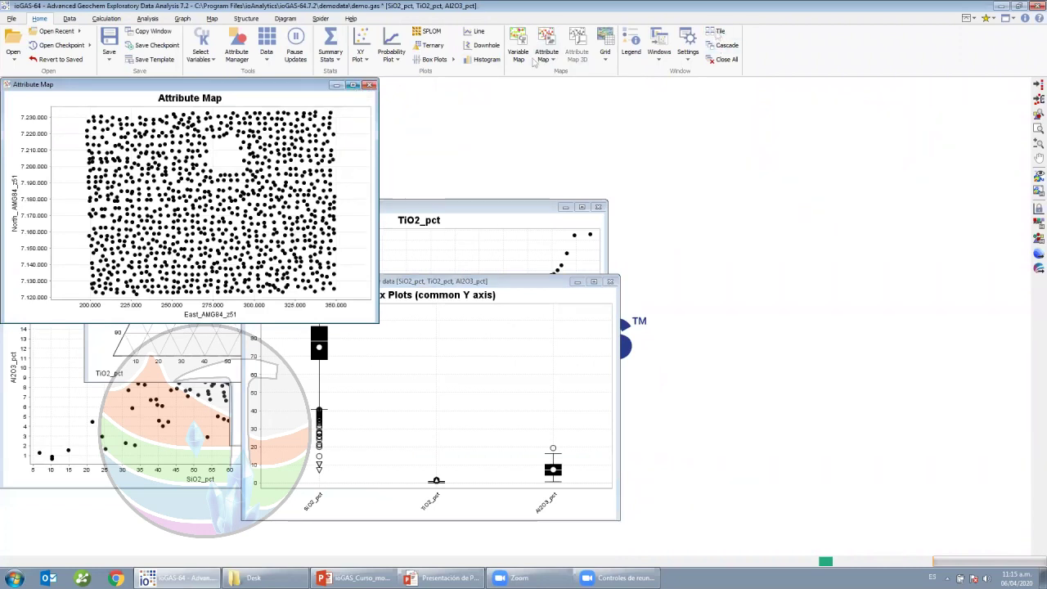
click(721, 33)
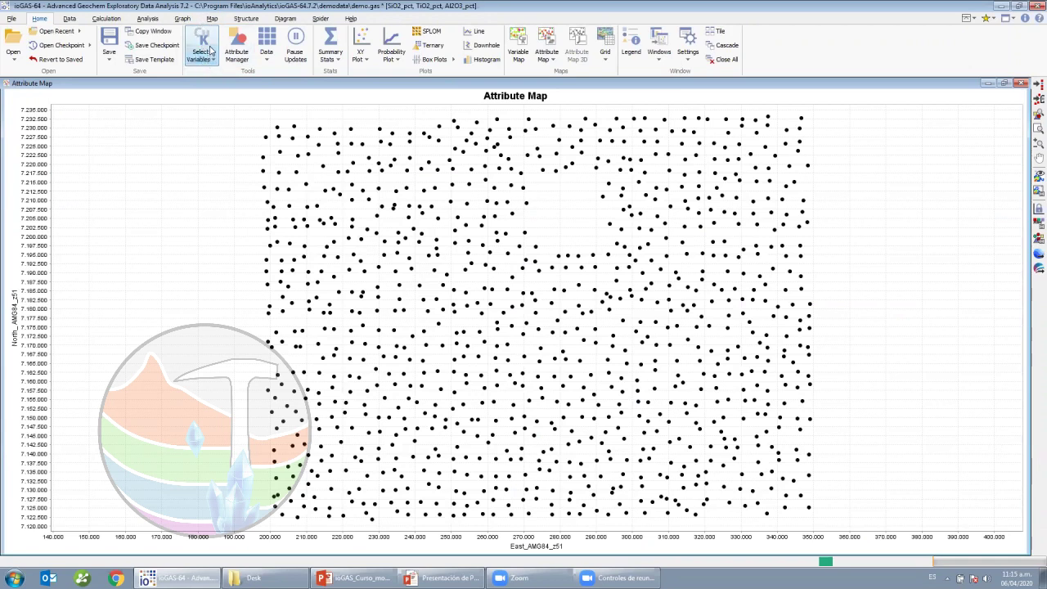
Open the Attribute Manager over the map and auto-attribute the point colours by SiO2_pct with Progressive Half ranges
click(237, 54)
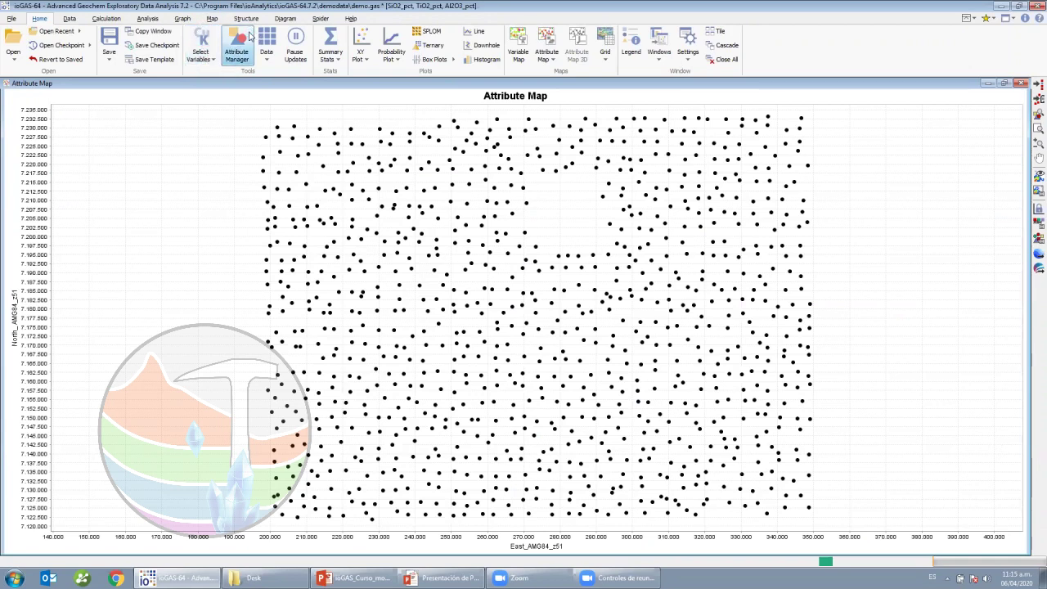
drag(846, 109, 215, 142)
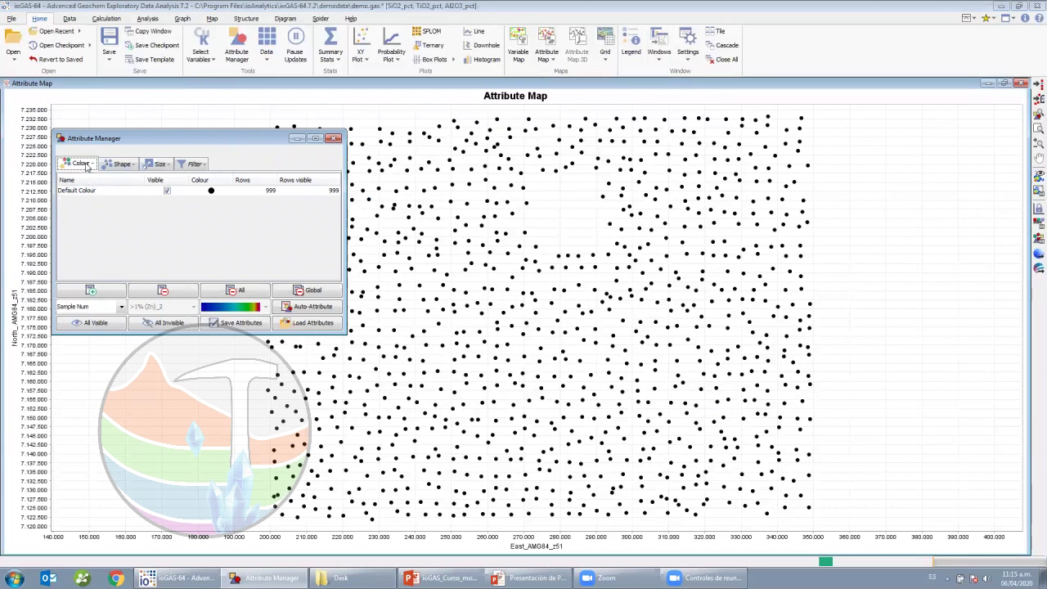
click(121, 307)
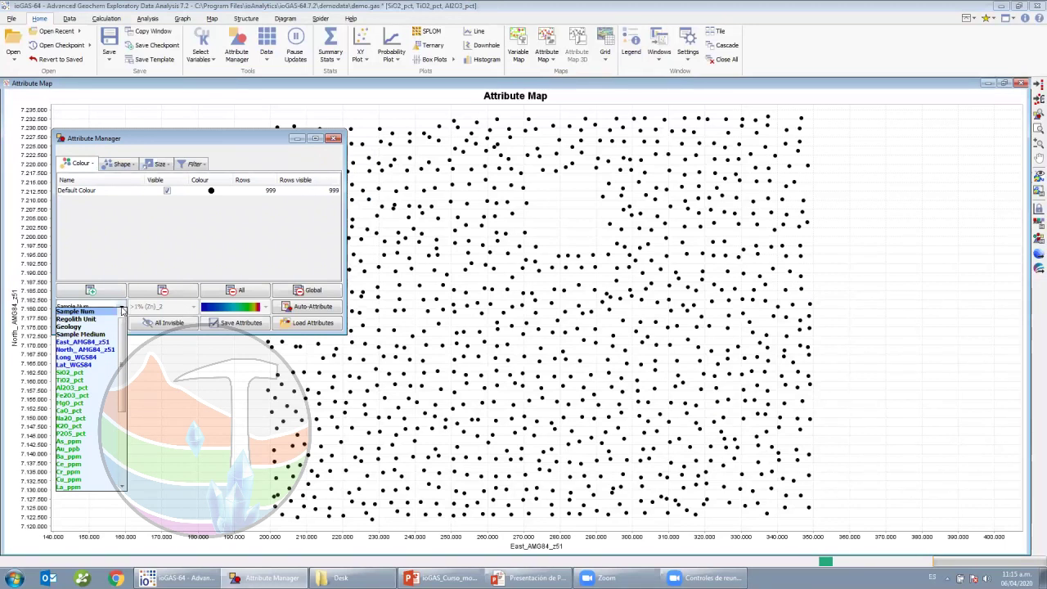
click(72, 373)
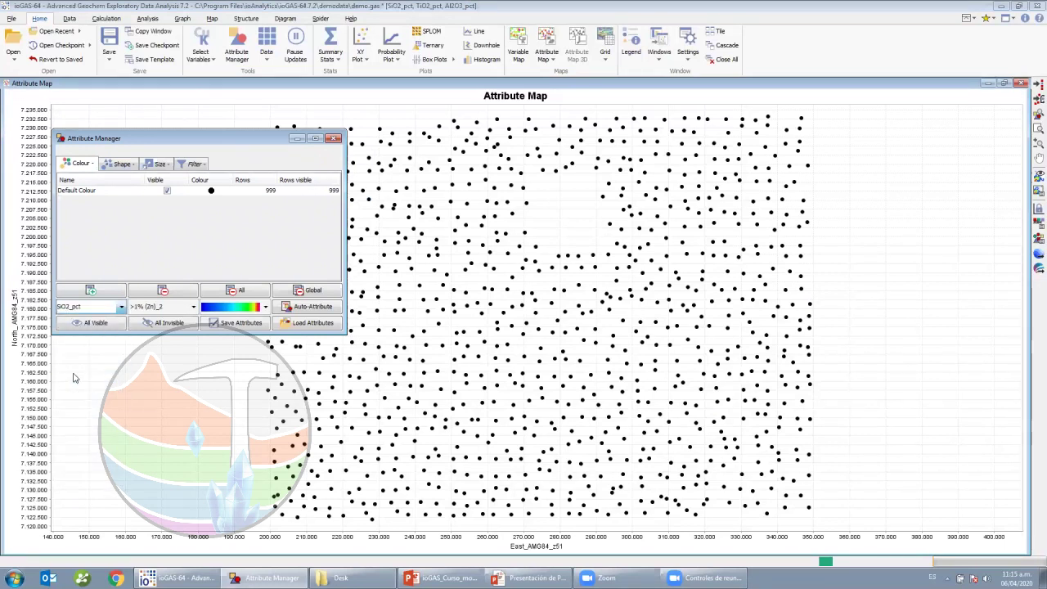
click(193, 307)
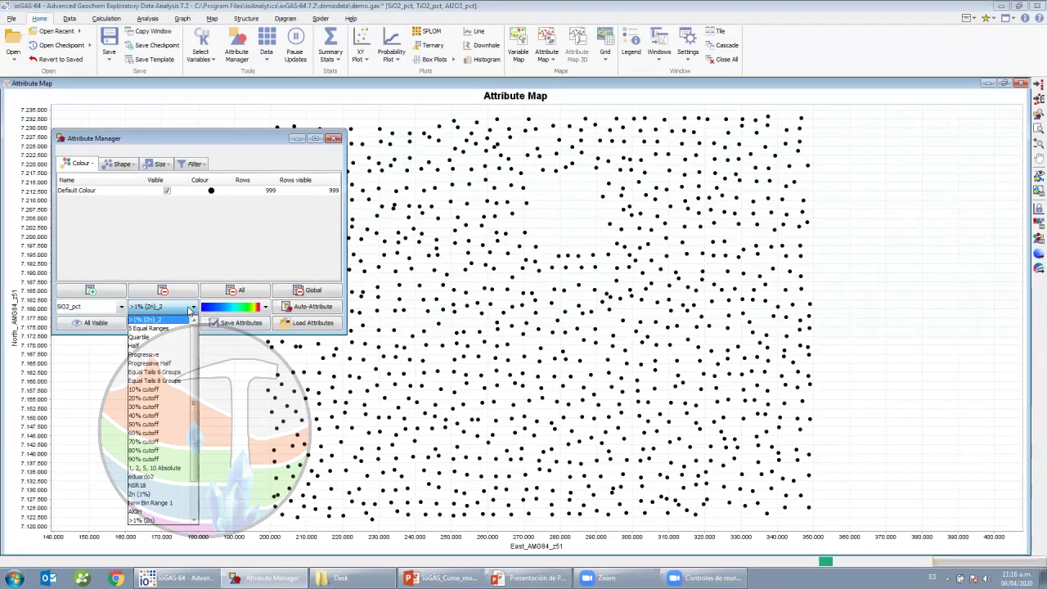
click(166, 365)
click(309, 308)
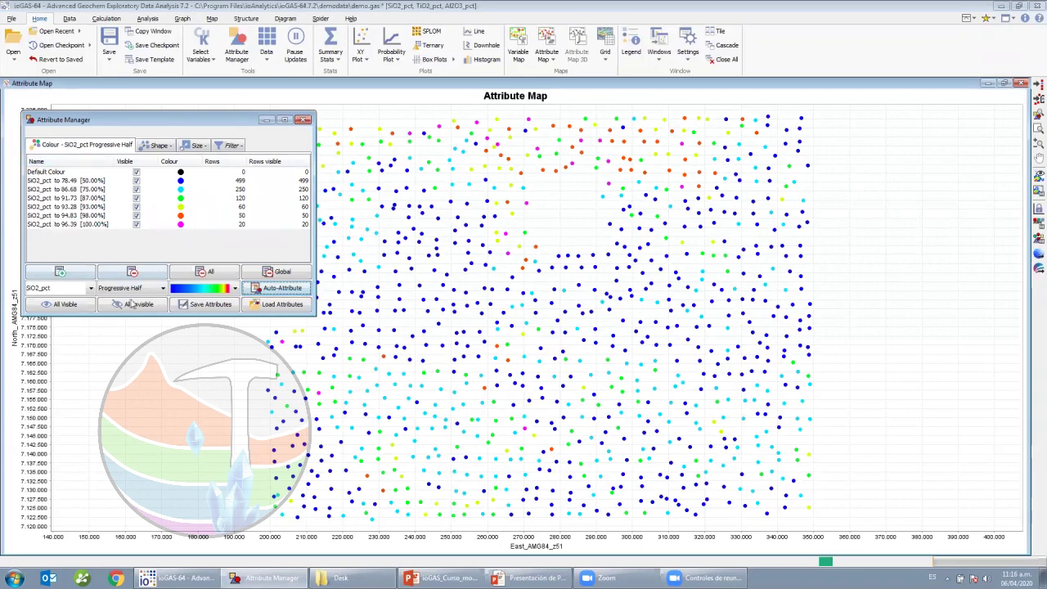
Reassign the SiO2_pct colour attributes using Quartile ranges and select the lowest class, up to 25%
click(159, 290)
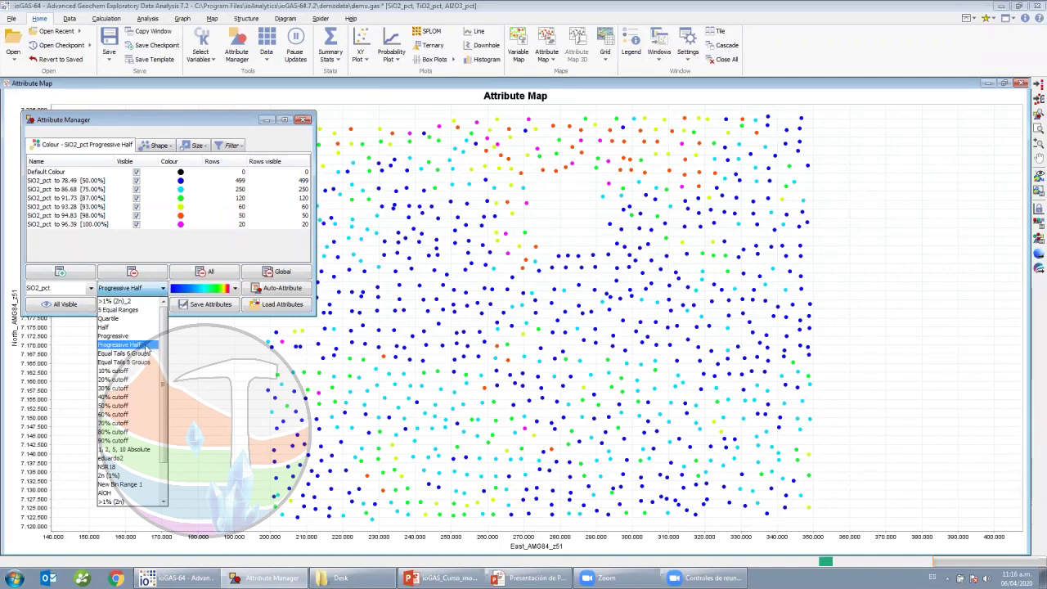
click(110, 318)
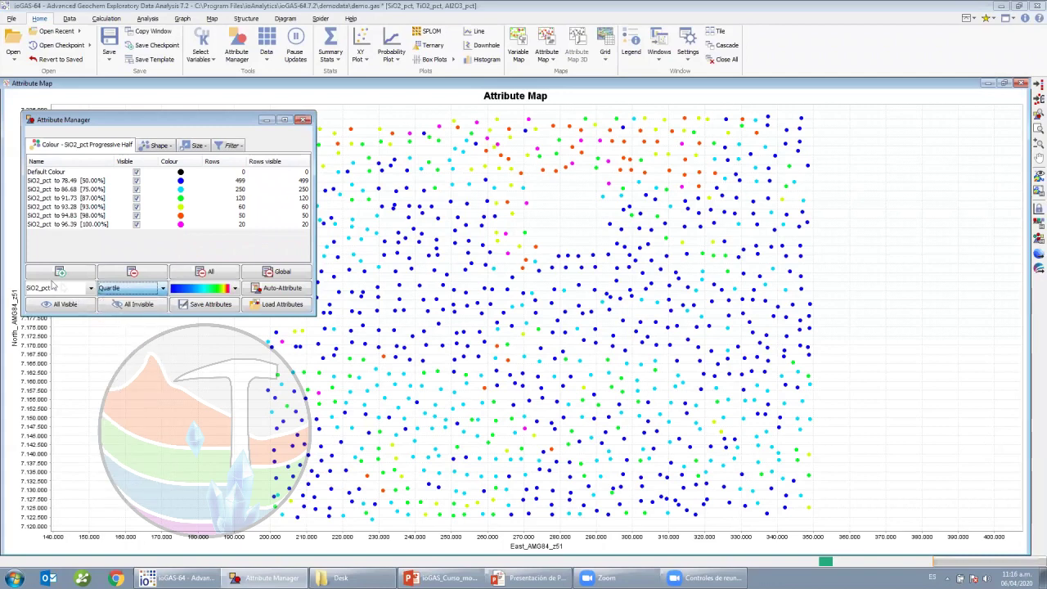
click(272, 287)
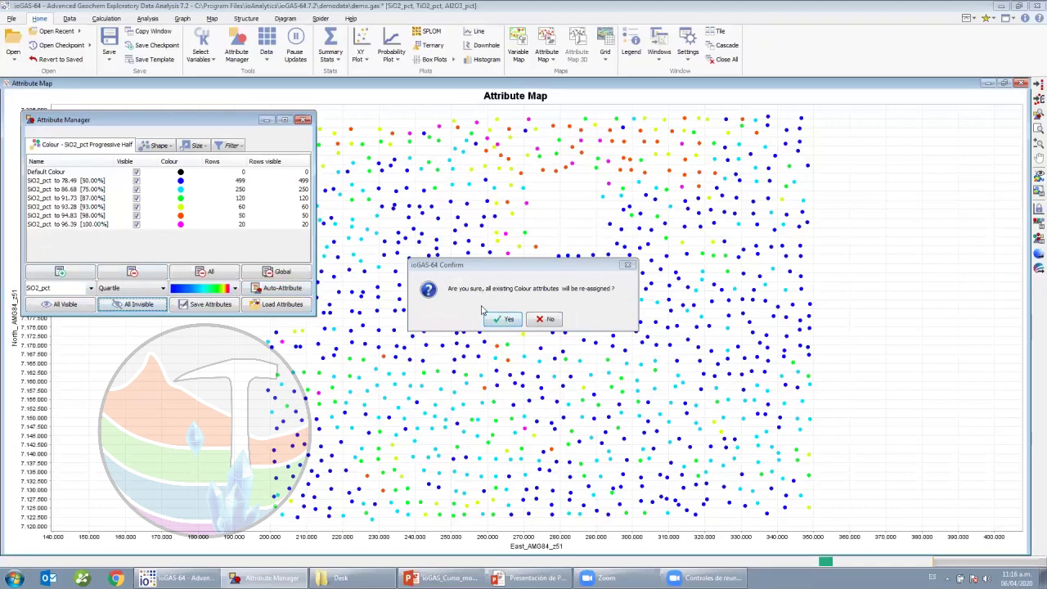
click(506, 320)
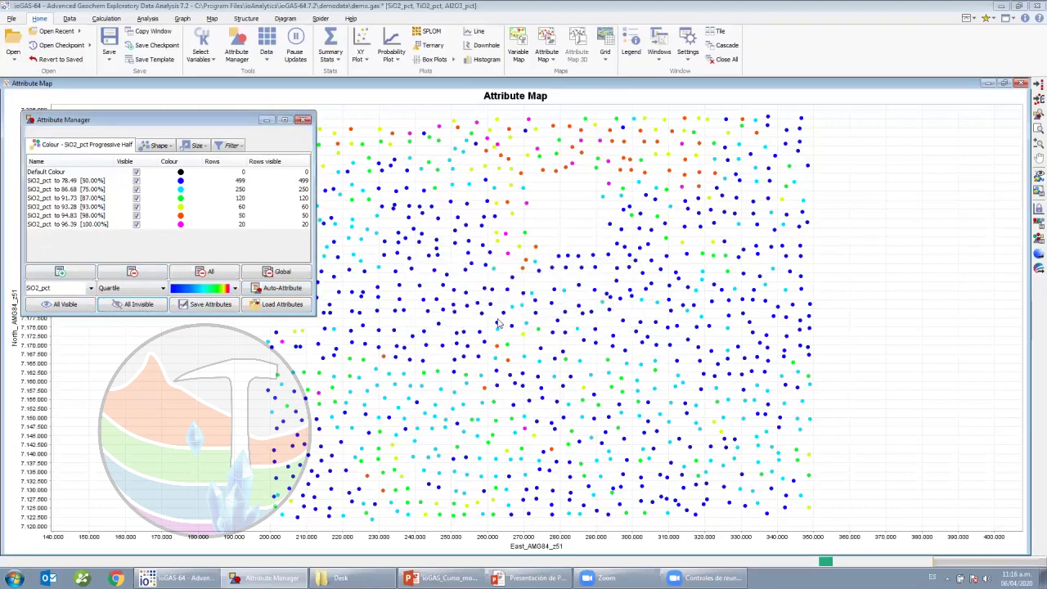
click(72, 181)
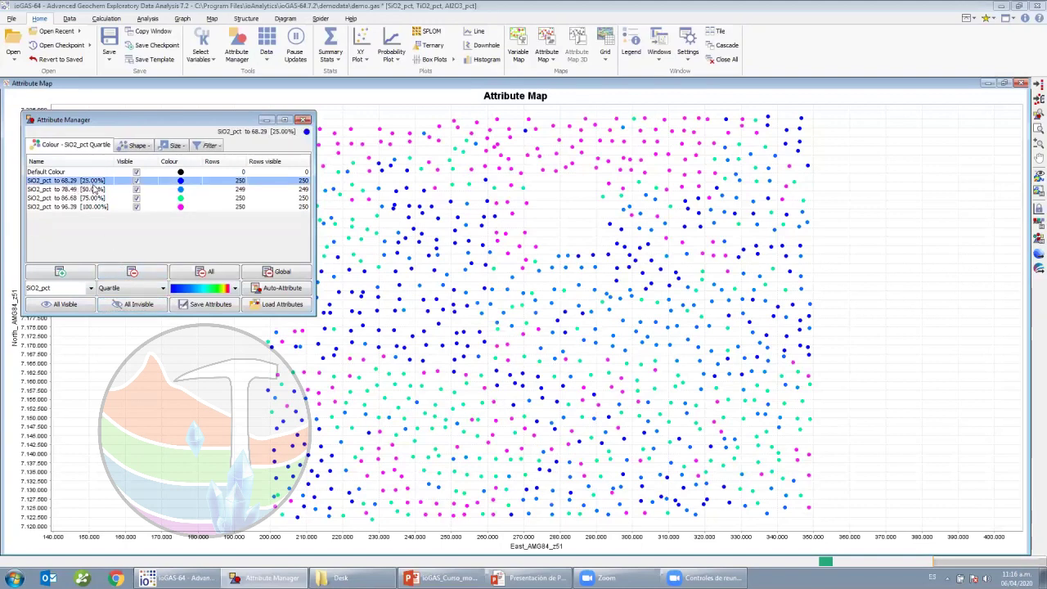
click(94, 198)
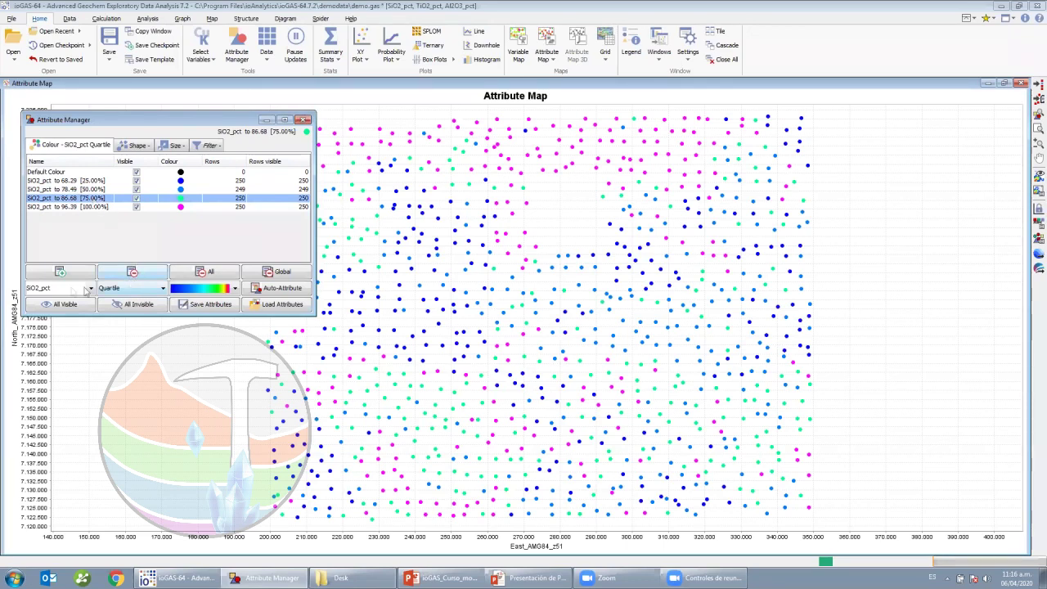
click(65, 182)
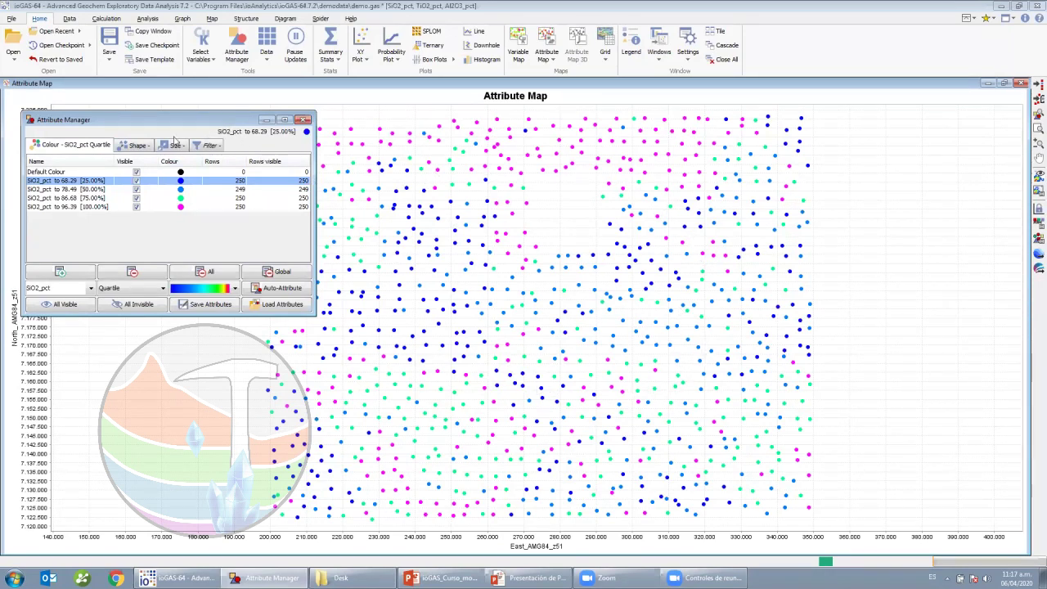
Auto-attribute the point shapes by TiO2_pct using Progressive Half ranges
click(135, 145)
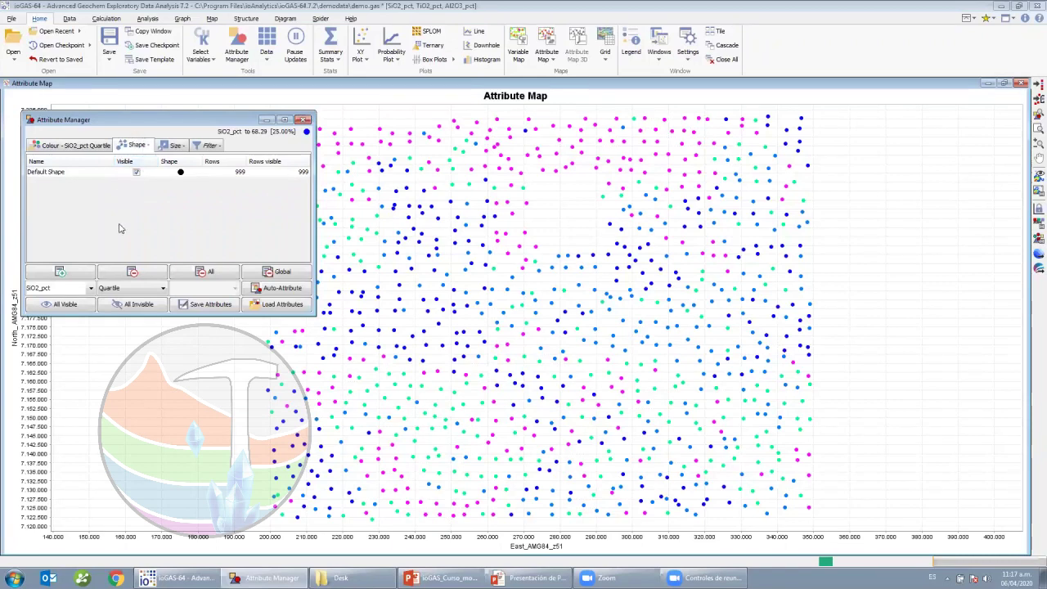
click(91, 289)
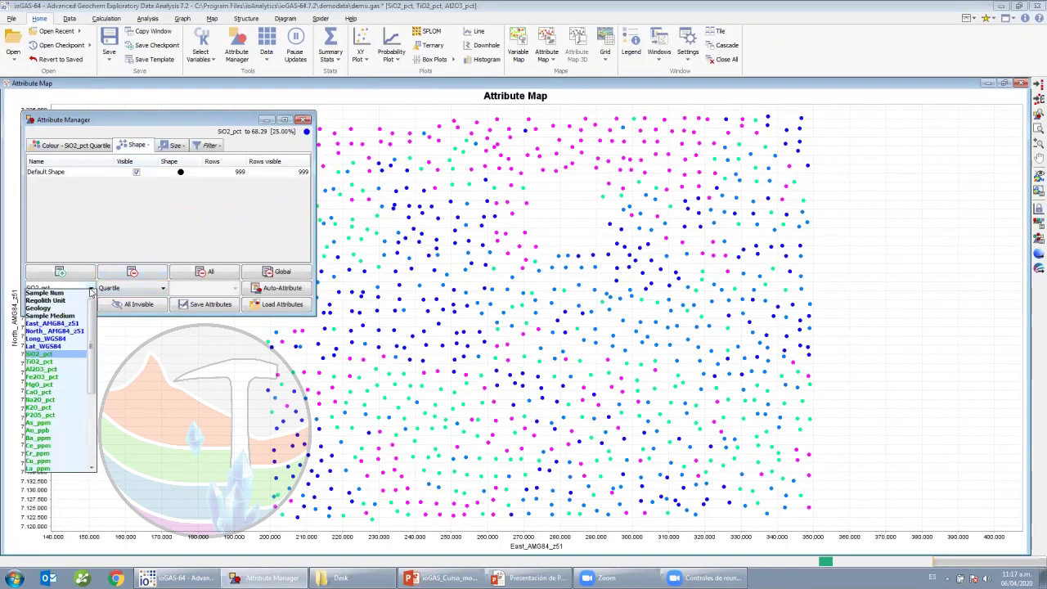
click(39, 361)
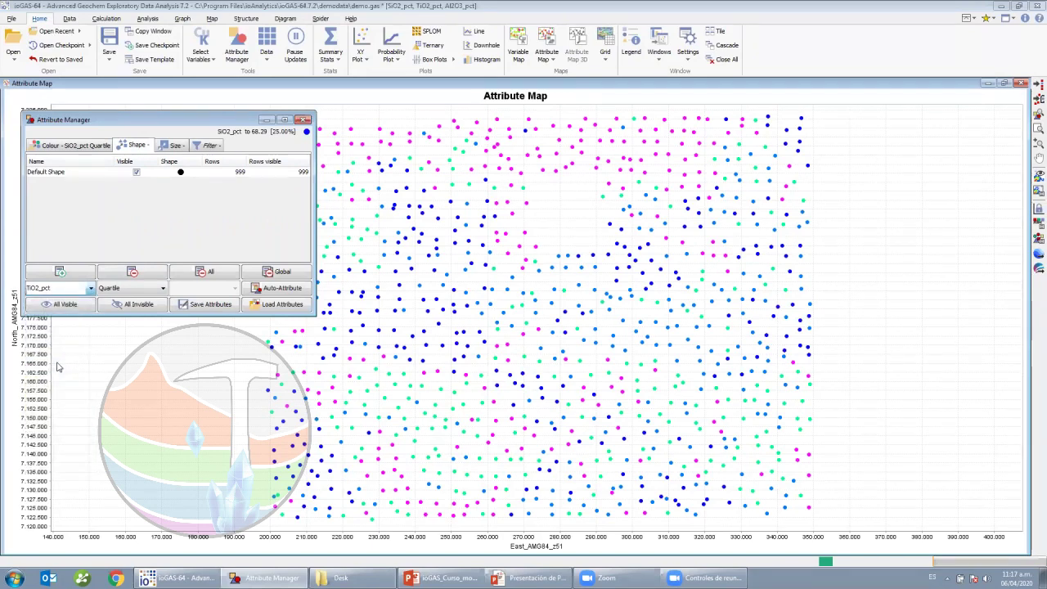
click(150, 290)
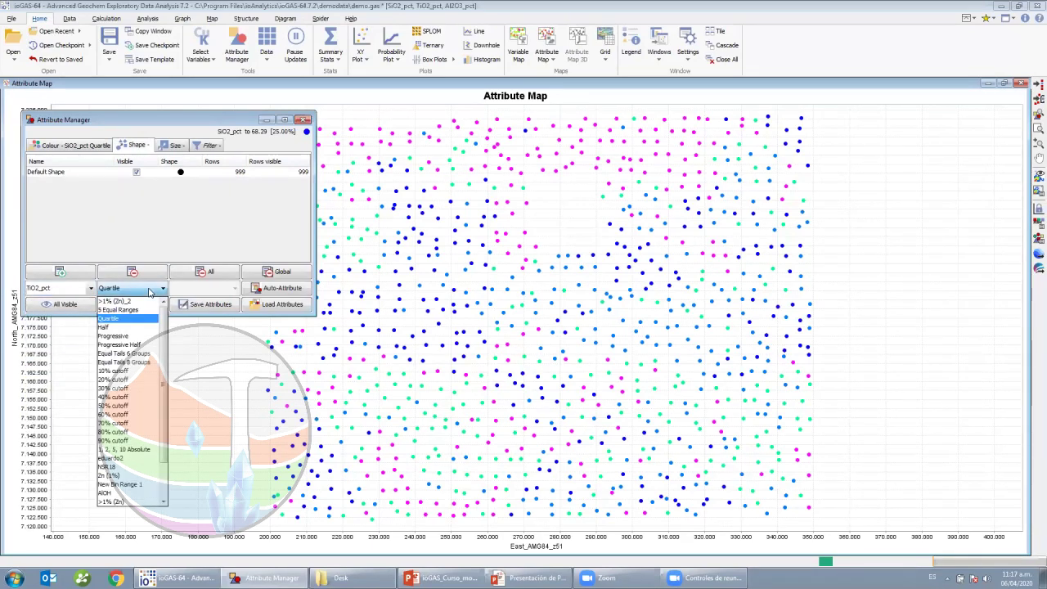
click(146, 343)
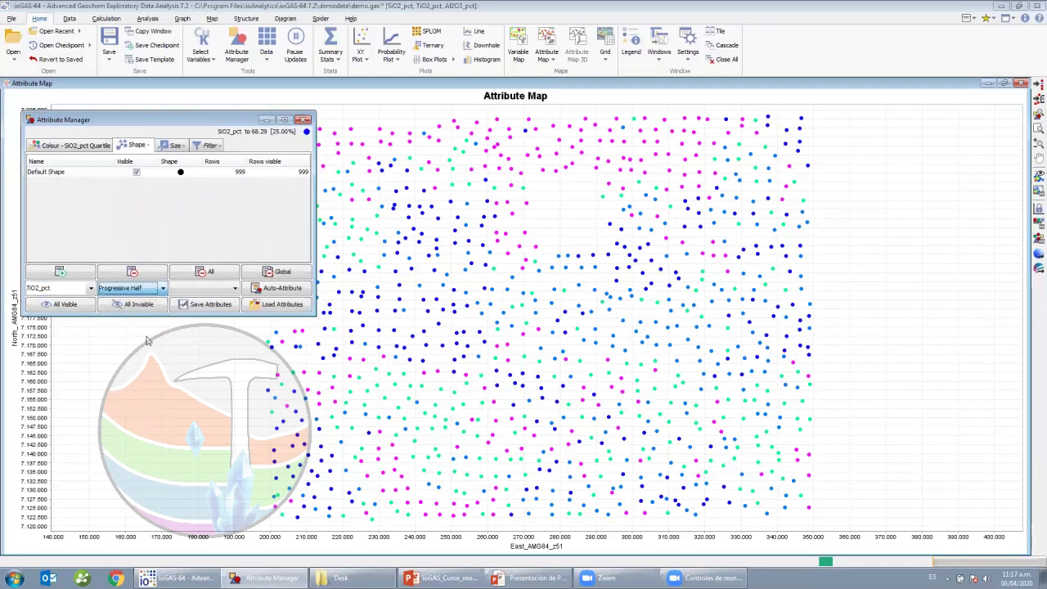
click(236, 290)
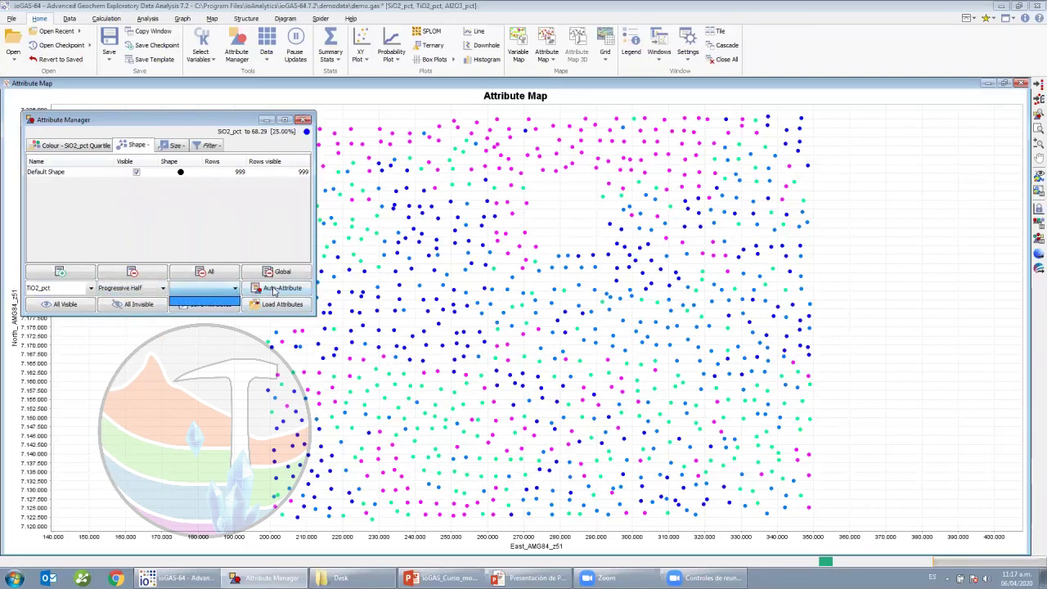
click(278, 293)
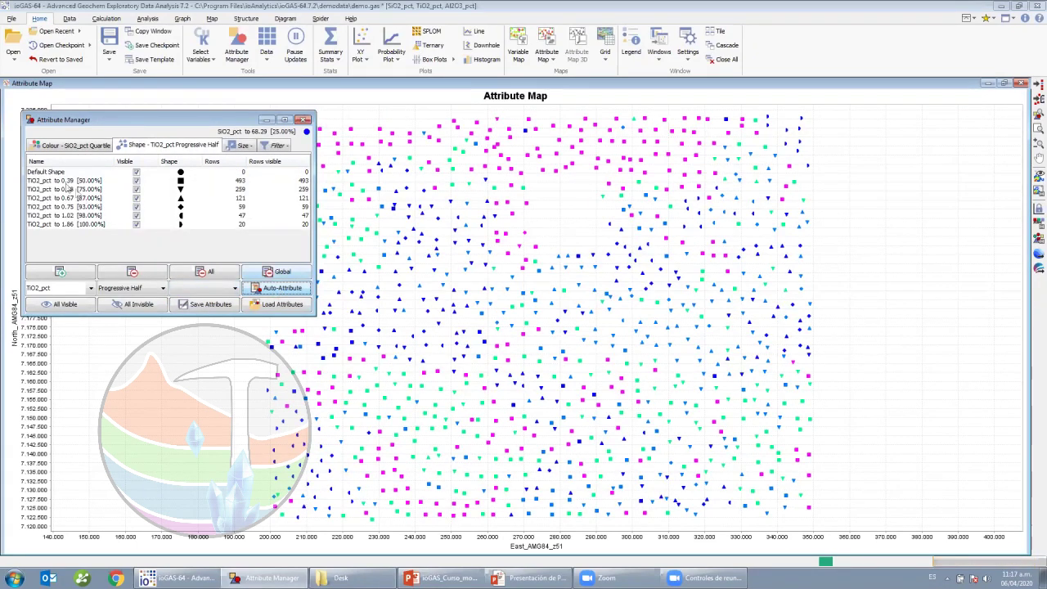
Go through the TiO2_pct shape classes one by one, ending on the 98% class, to examine their ranges and symbols
click(87, 181)
click(85, 189)
click(85, 198)
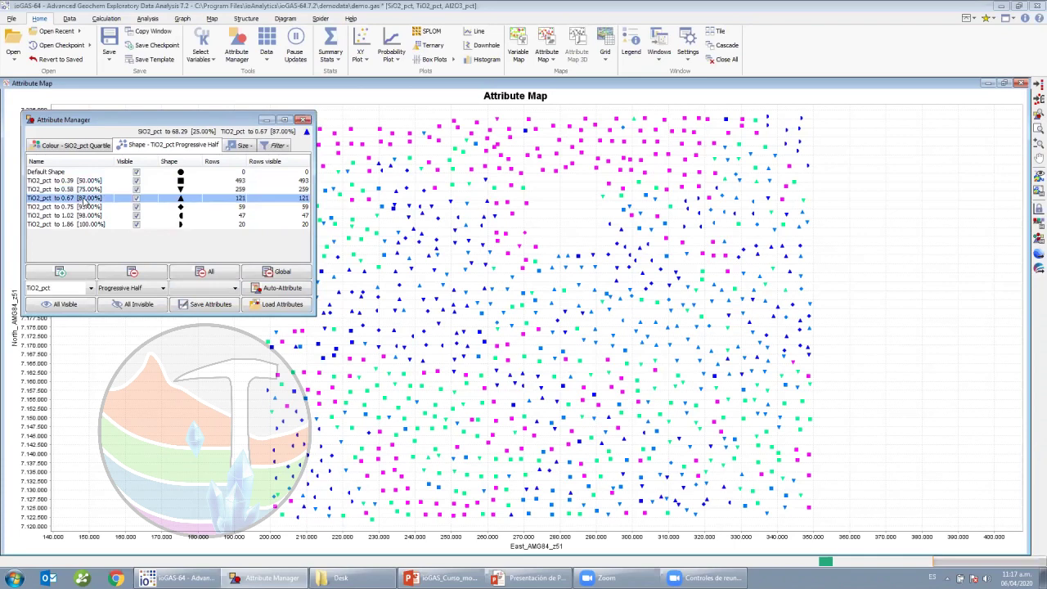
click(84, 208)
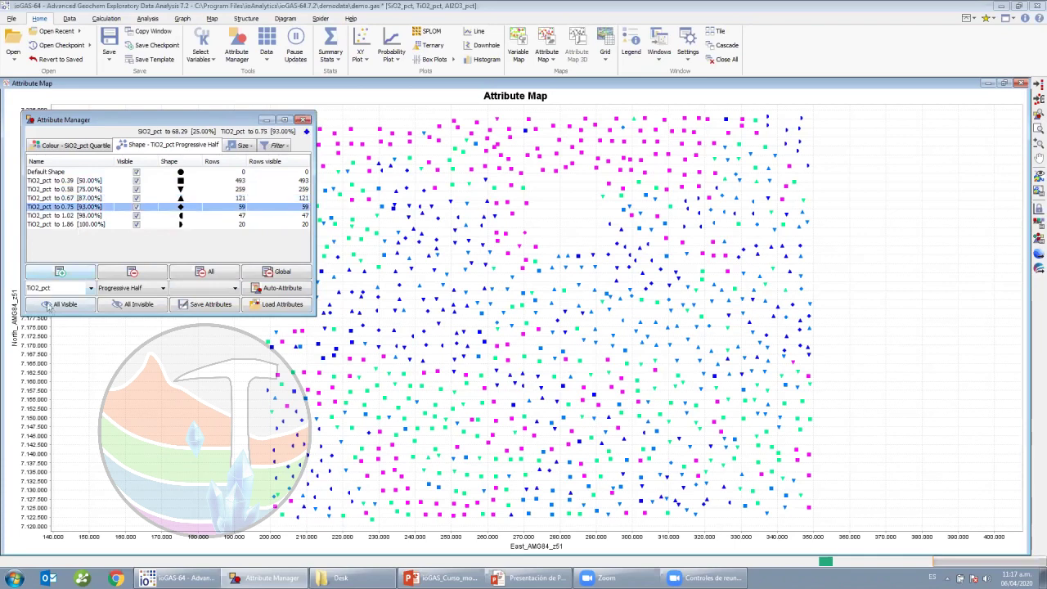
click(87, 182)
click(86, 191)
click(86, 198)
click(90, 207)
click(91, 216)
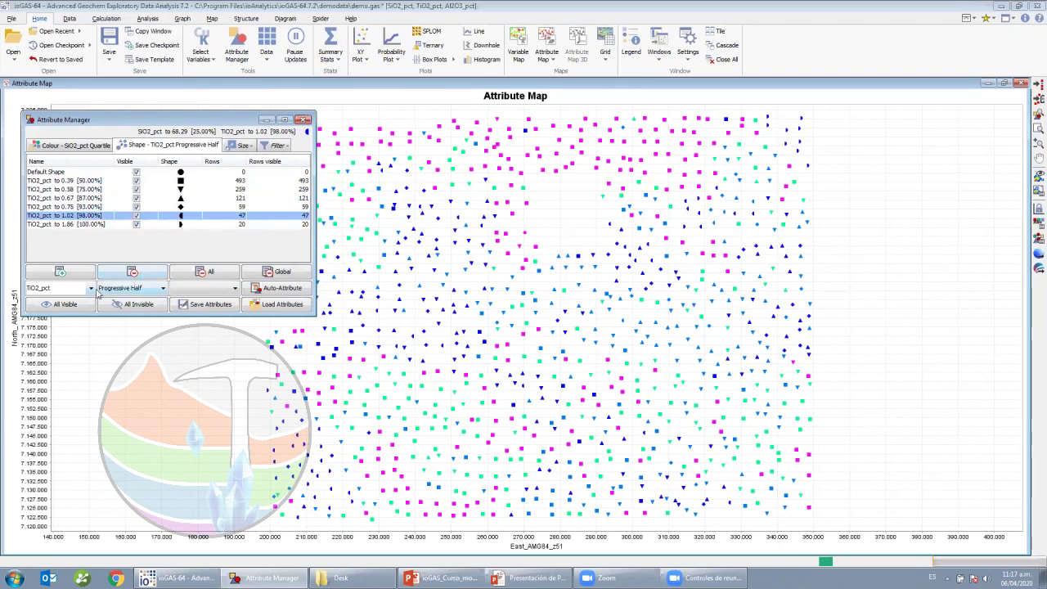
Step again through the TiO2_pct shape classes from 50% to 98% to compare their symbols with the map points
click(92, 180)
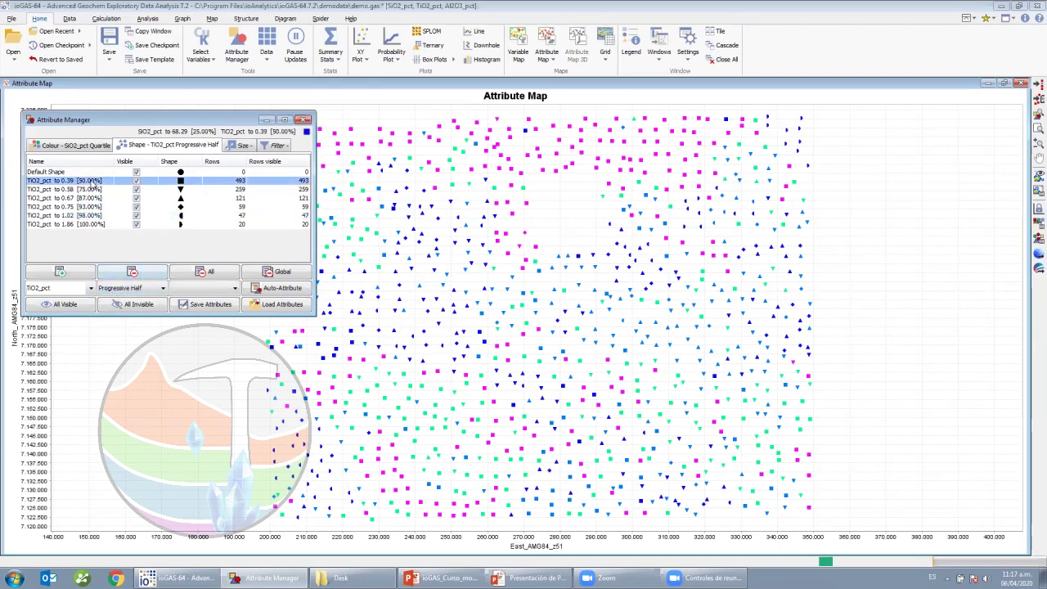
click(95, 189)
click(91, 199)
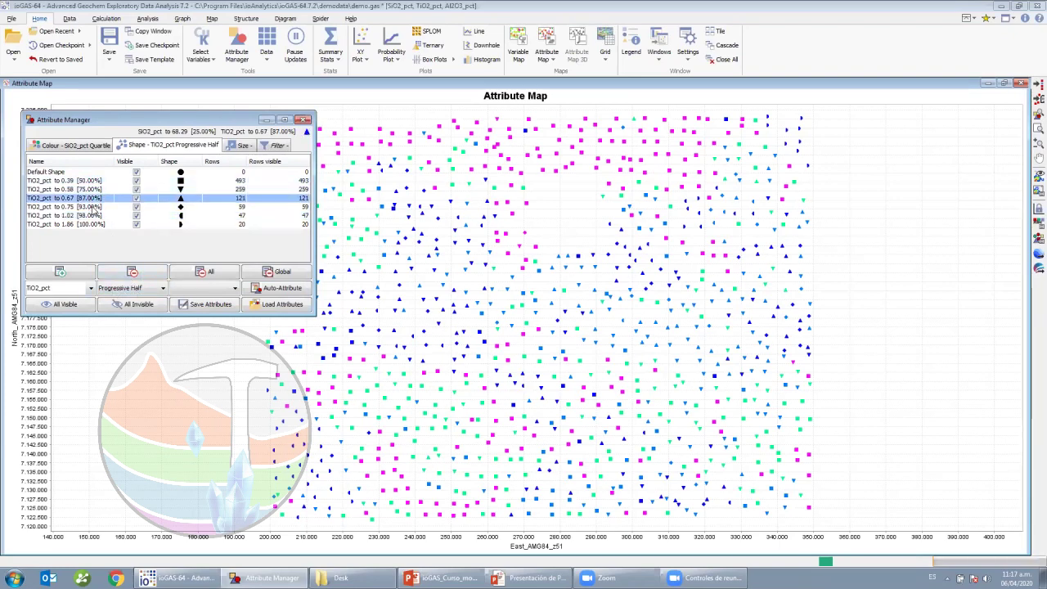
click(95, 207)
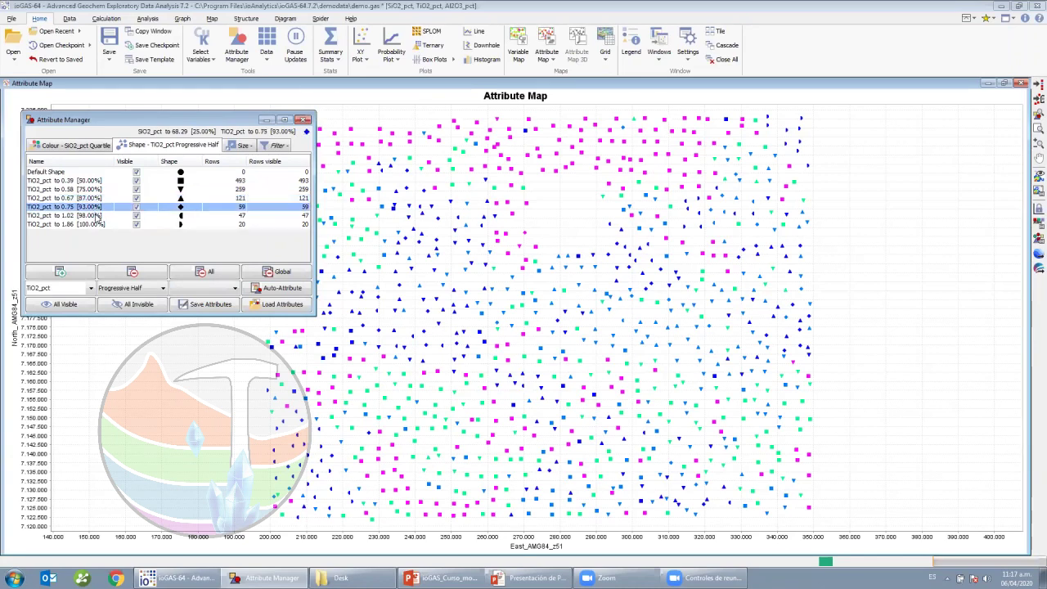
click(96, 215)
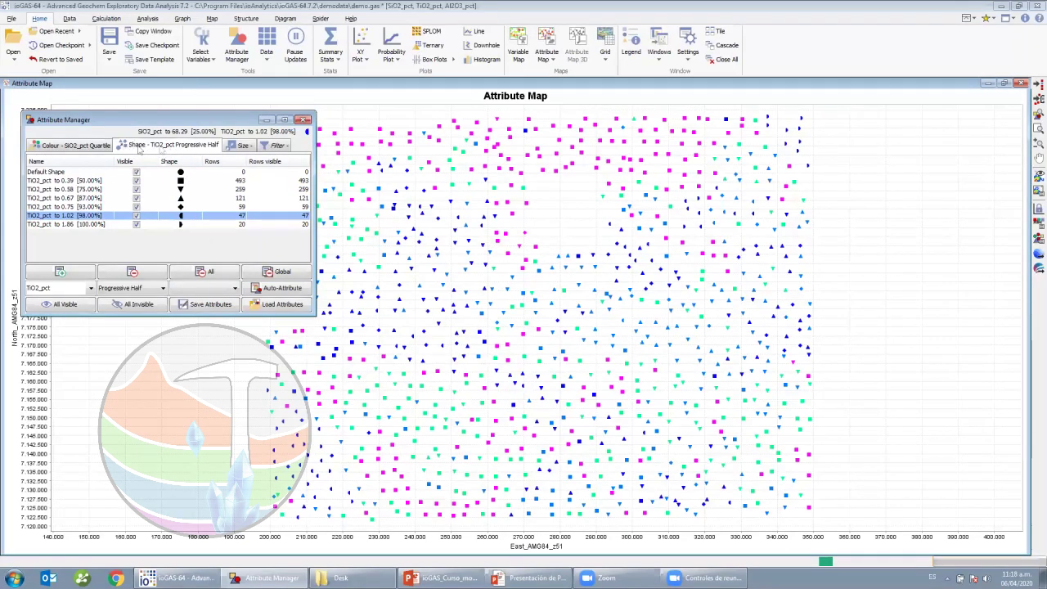
Widen the Attribute Manager and auto-attribute the point sizes by Al2O3_pct using Half ranges
drag(315, 190, 422, 190)
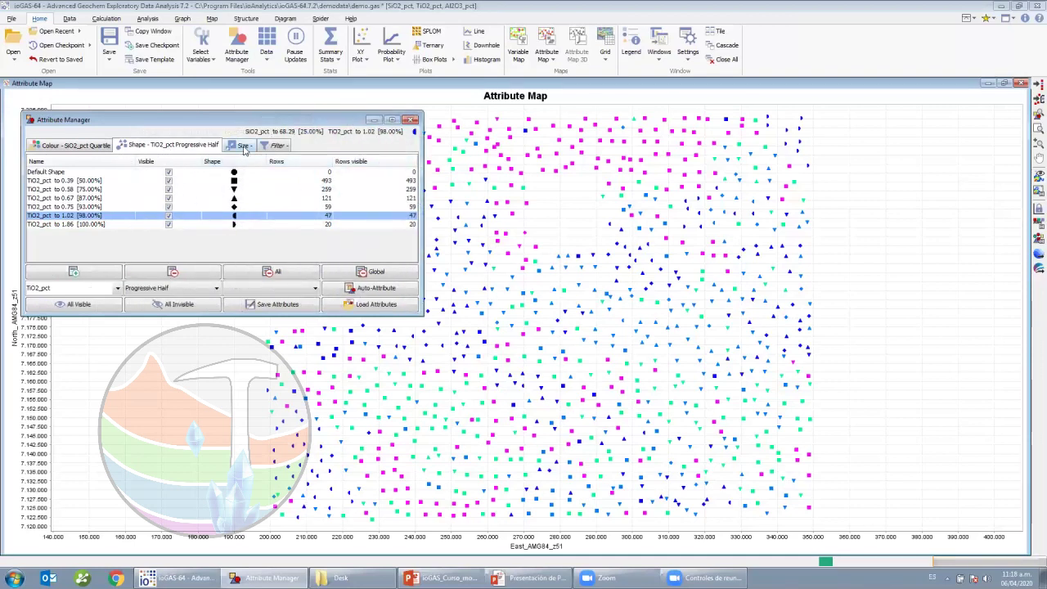
click(243, 147)
click(117, 288)
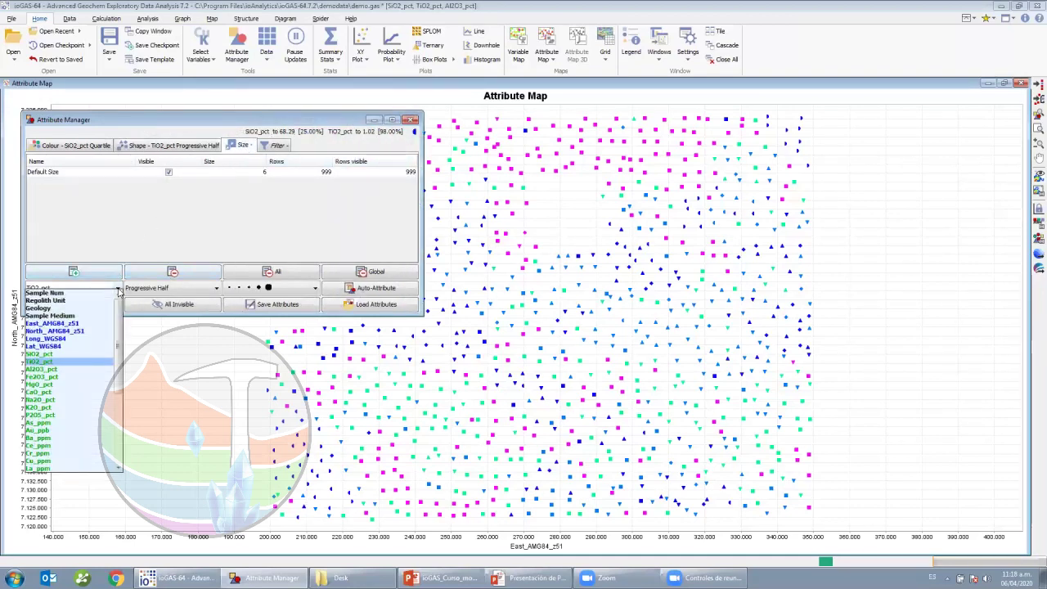
click(50, 370)
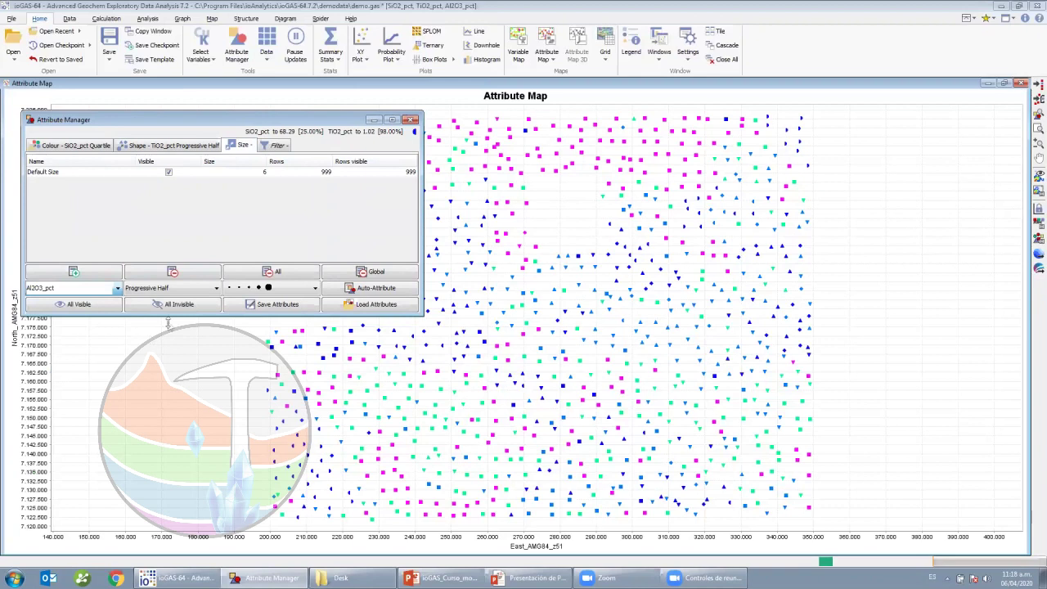
click(196, 291)
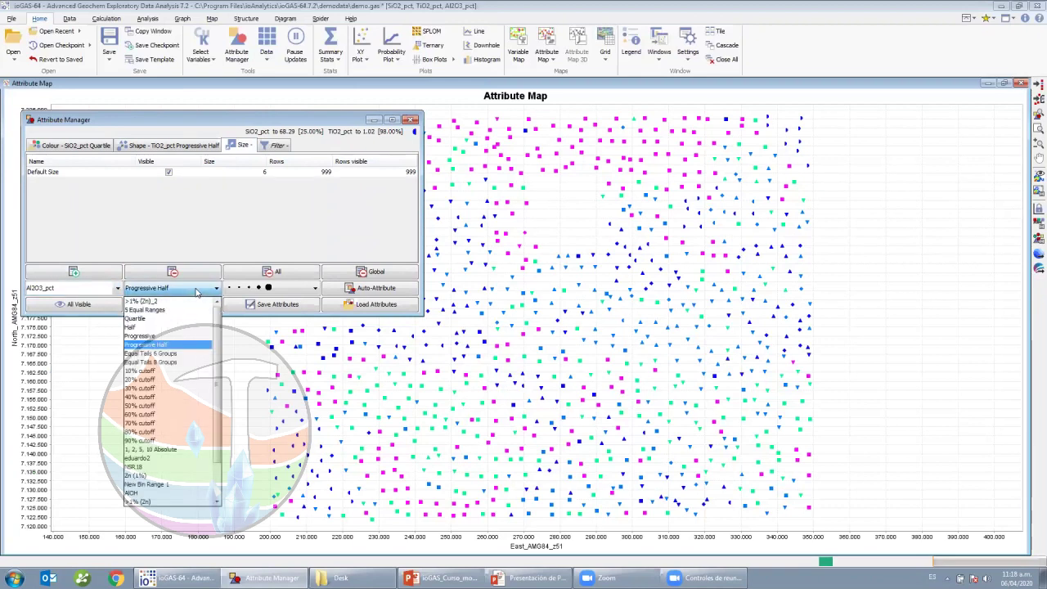
click(149, 328)
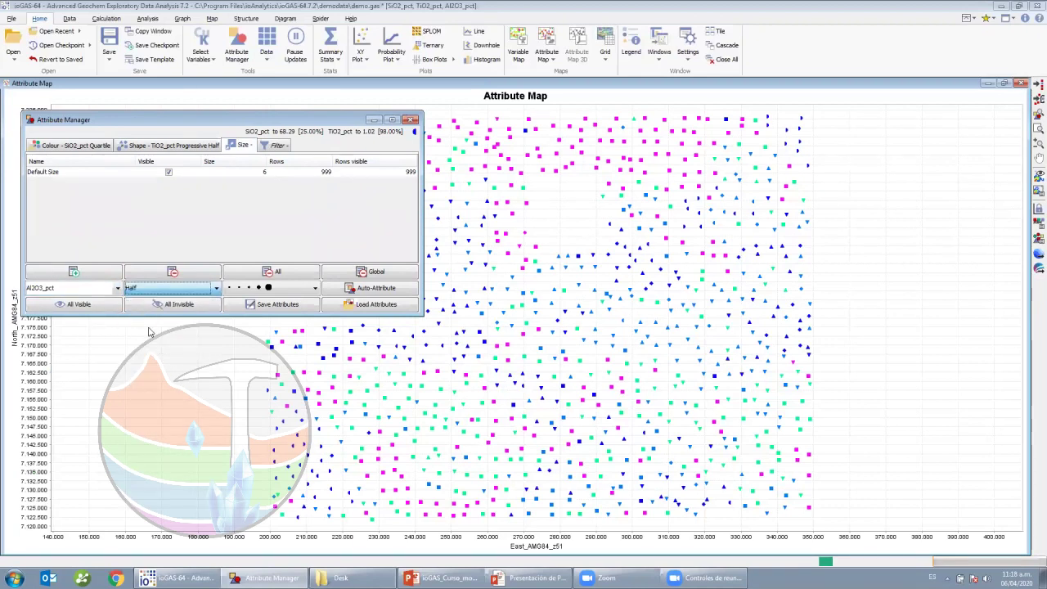
click(376, 289)
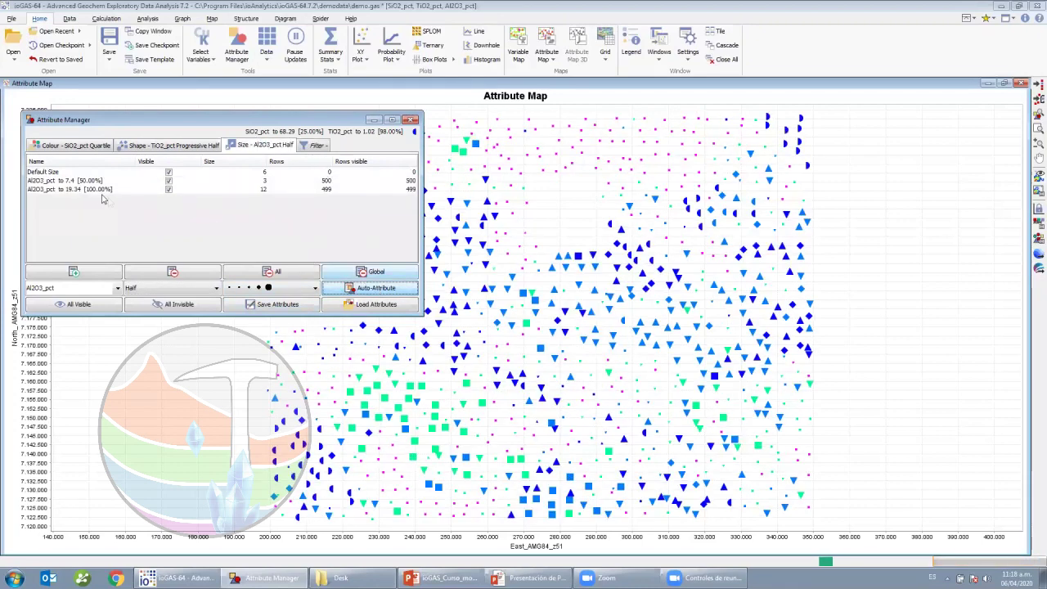
Alternate between the 50% and 100% Al2O3_pct size classes to compare them, ending on the 100% class
click(72, 181)
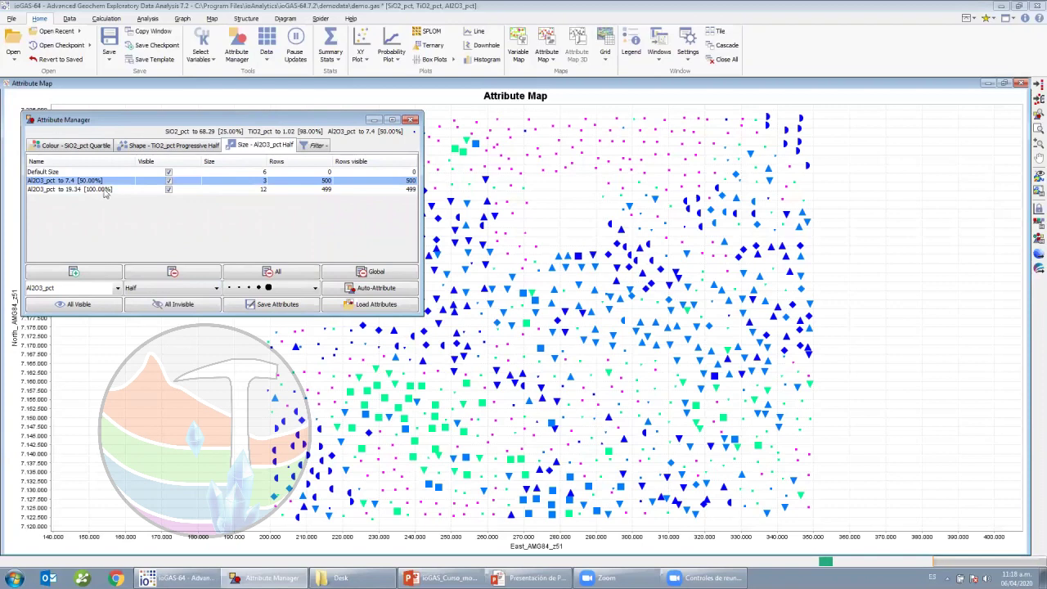
click(101, 189)
click(99, 182)
click(100, 189)
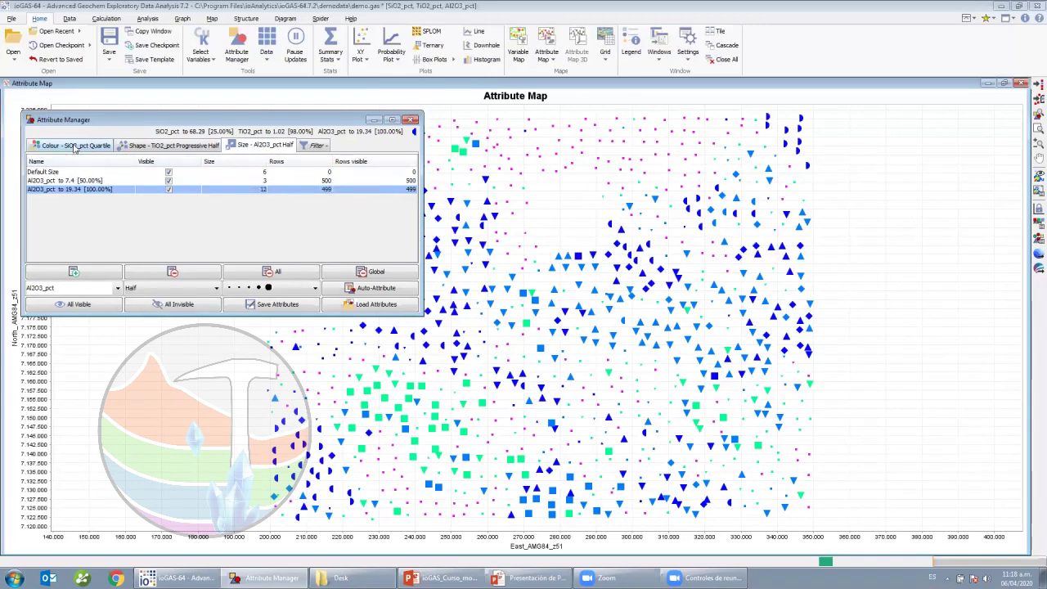
Review the SiO2_pct colour and TiO2_pct shape classes and examine the available colour ramps without choosing one
click(73, 146)
click(130, 146)
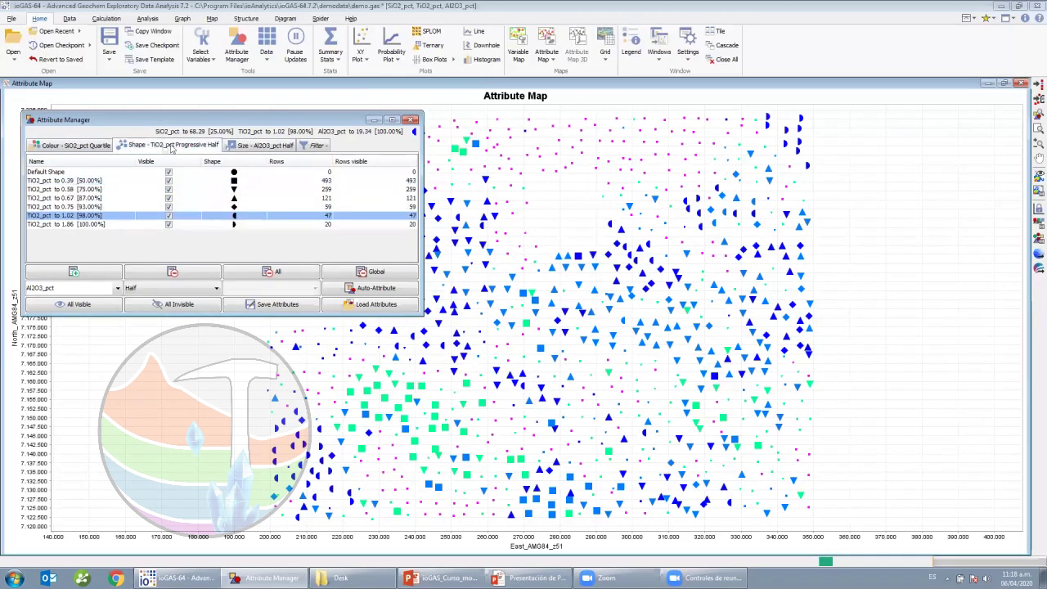
click(66, 147)
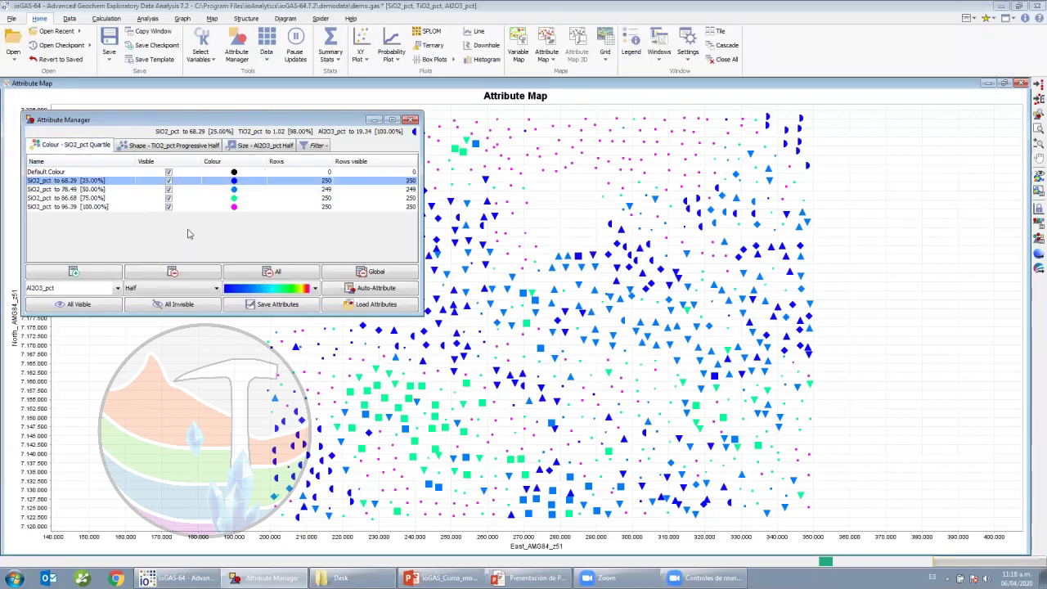
click(286, 293)
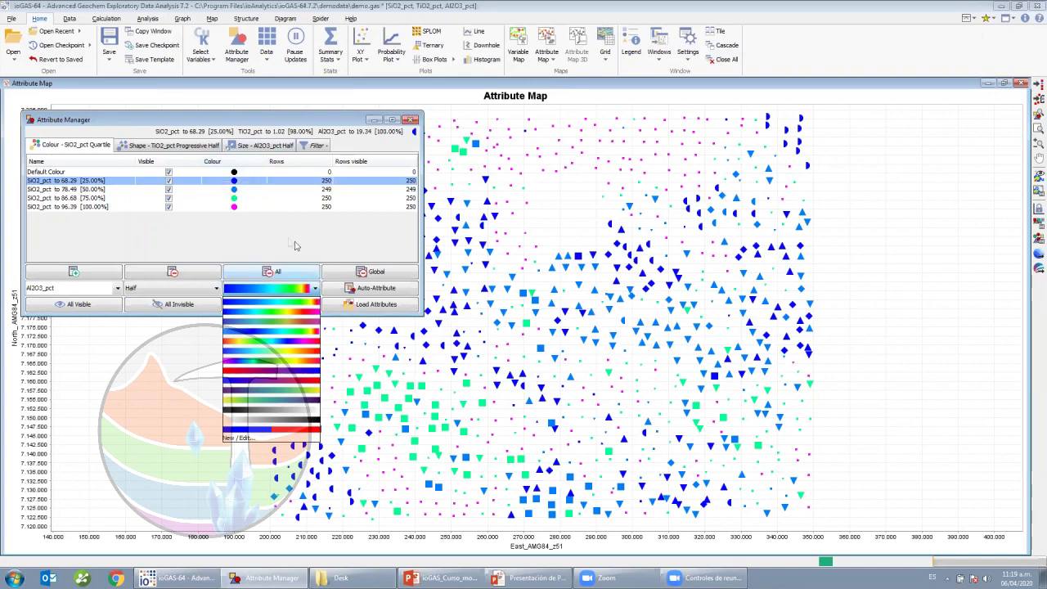
click(188, 169)
Examine the symbols available for the 50% TiO2_pct shape class without choosing a different one
click(170, 147)
click(261, 181)
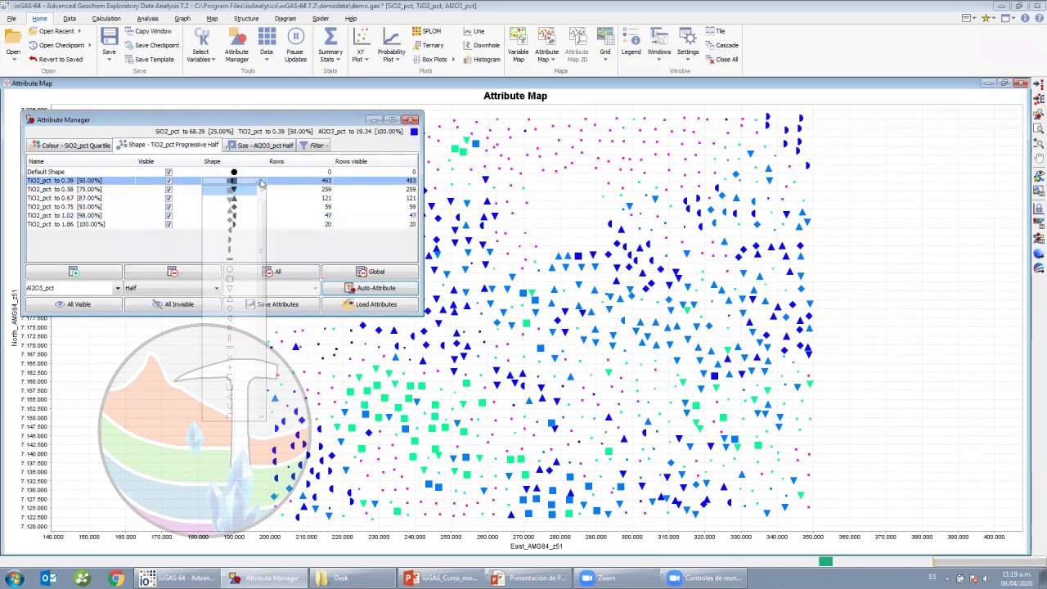
drag(260, 209, 283, 244)
click(283, 243)
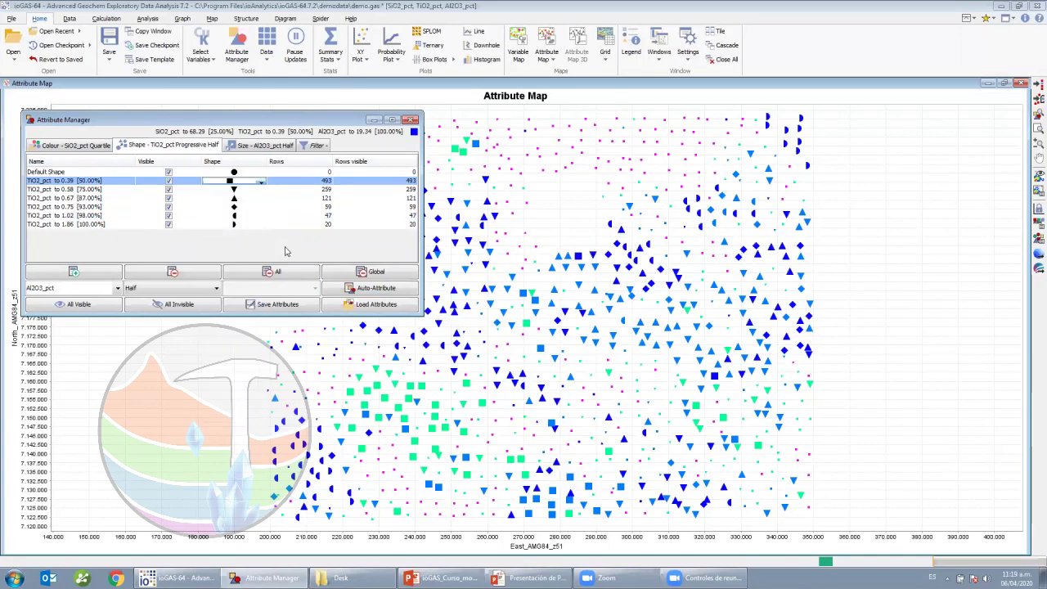
Set the point size of the 100% Al2O3_pct class to 25
click(264, 147)
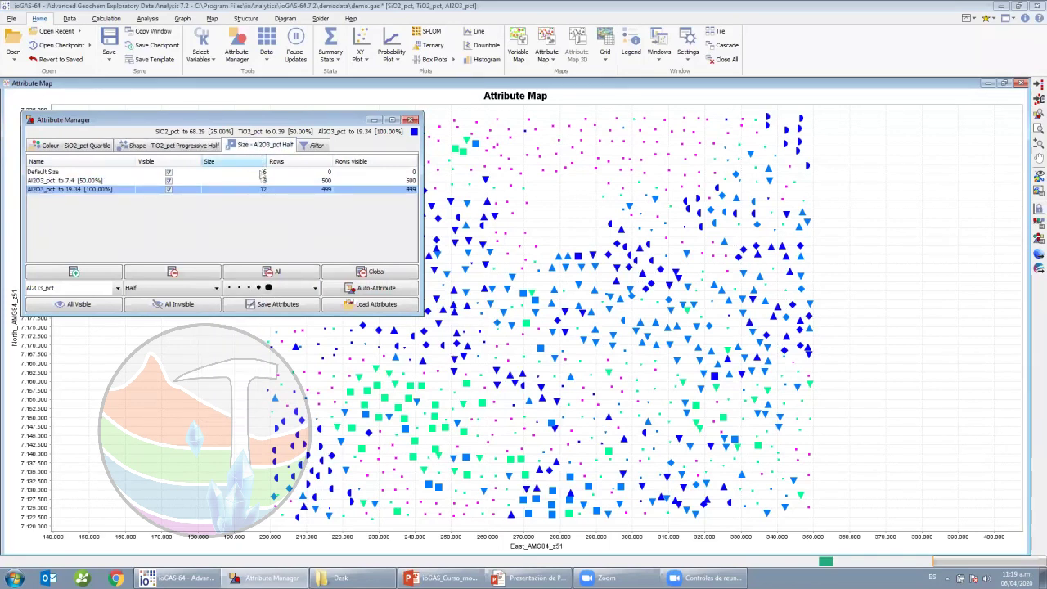
click(260, 190)
click(261, 191)
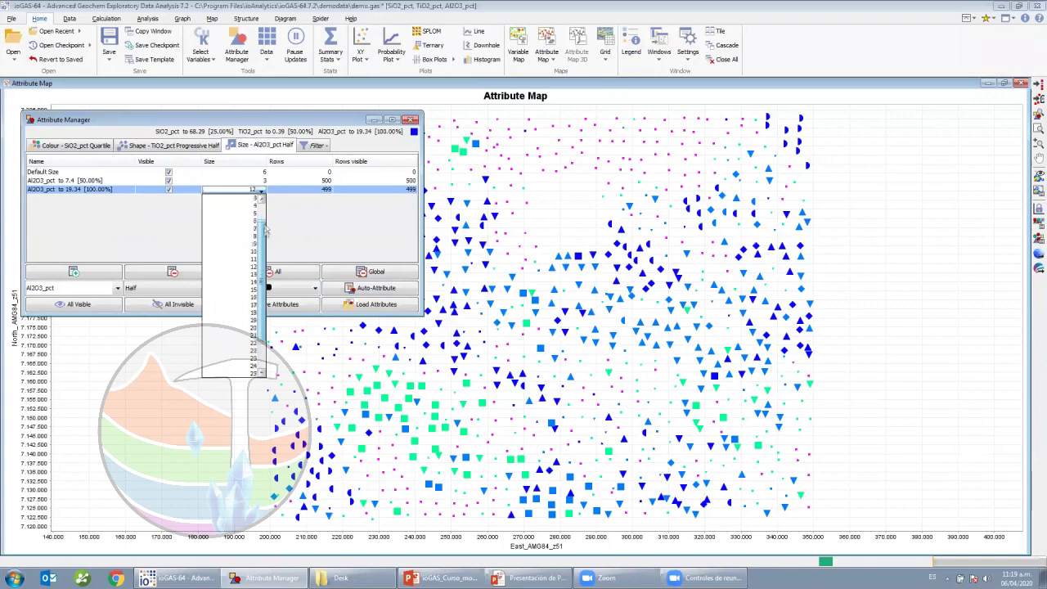
click(252, 324)
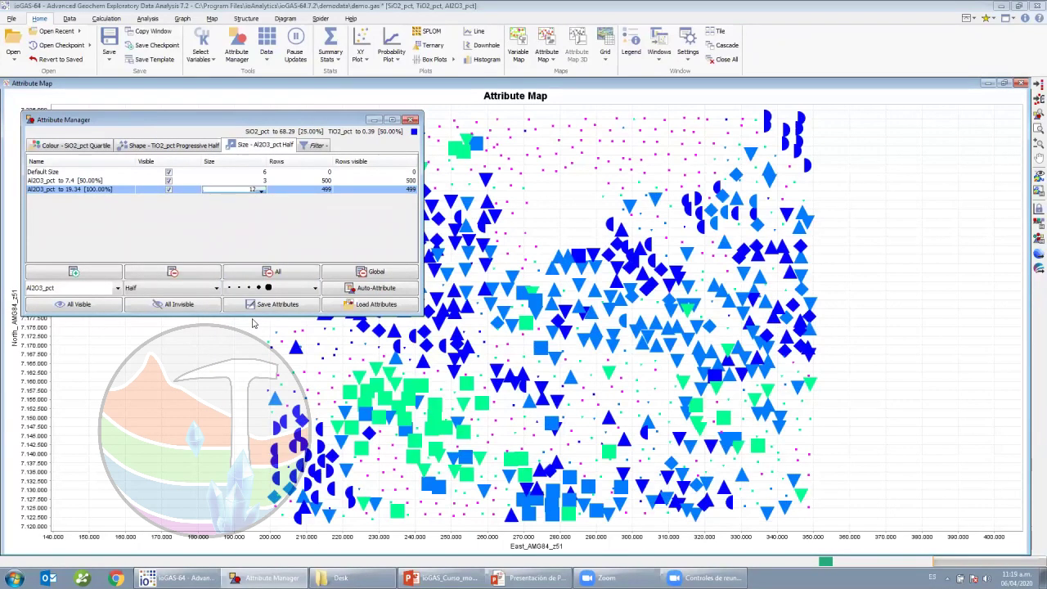
click(275, 198)
click(195, 146)
click(256, 146)
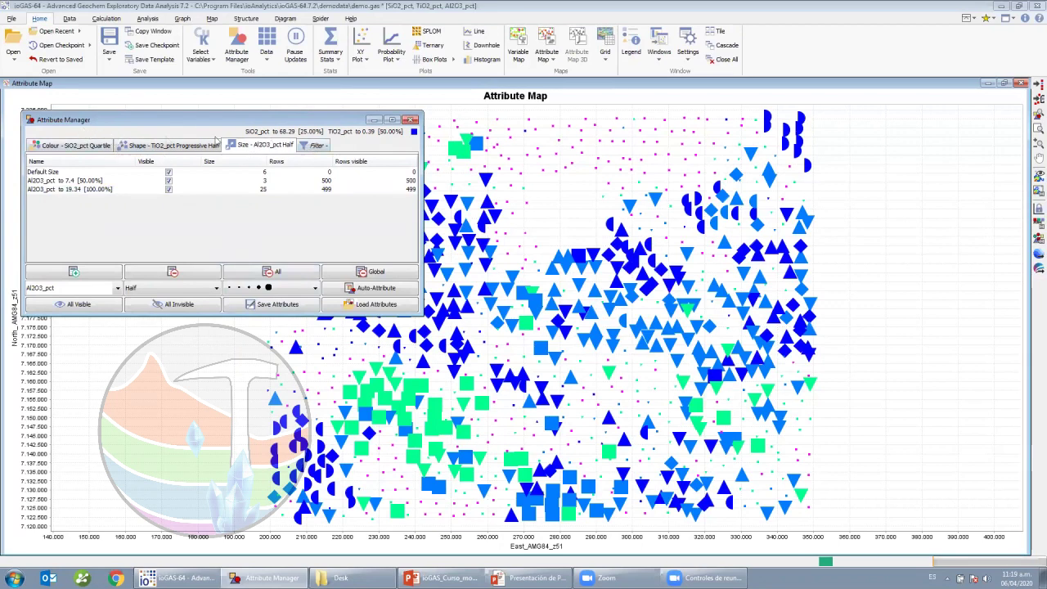
Look over the filter attributes and compare them with the colour and shape classifications
click(315, 148)
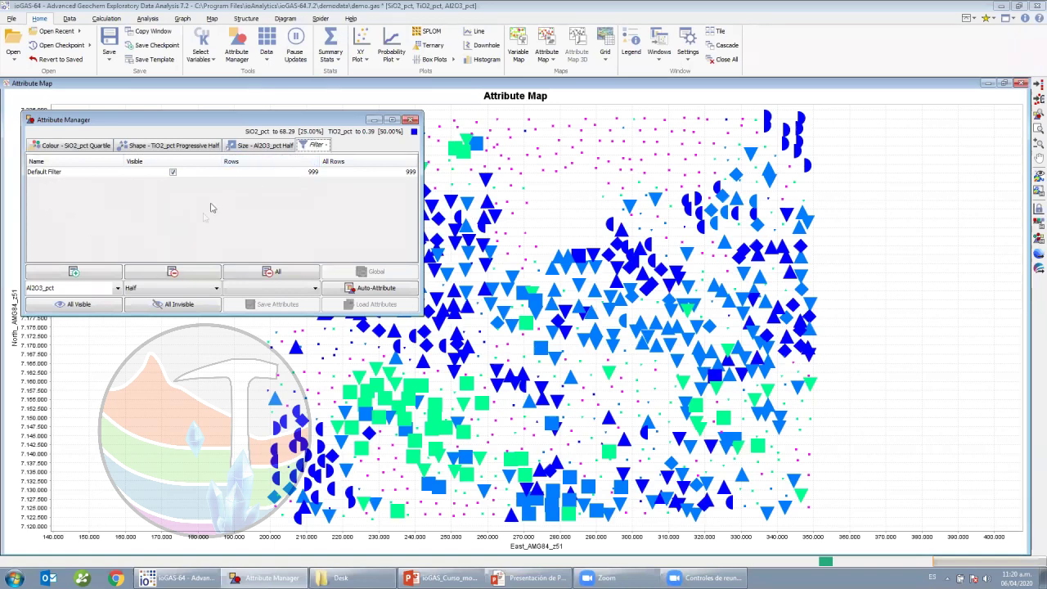
click(63, 147)
click(140, 147)
click(78, 145)
click(138, 146)
Add a new filter group to the Attribute Manager and name it QAQC
click(315, 145)
click(93, 272)
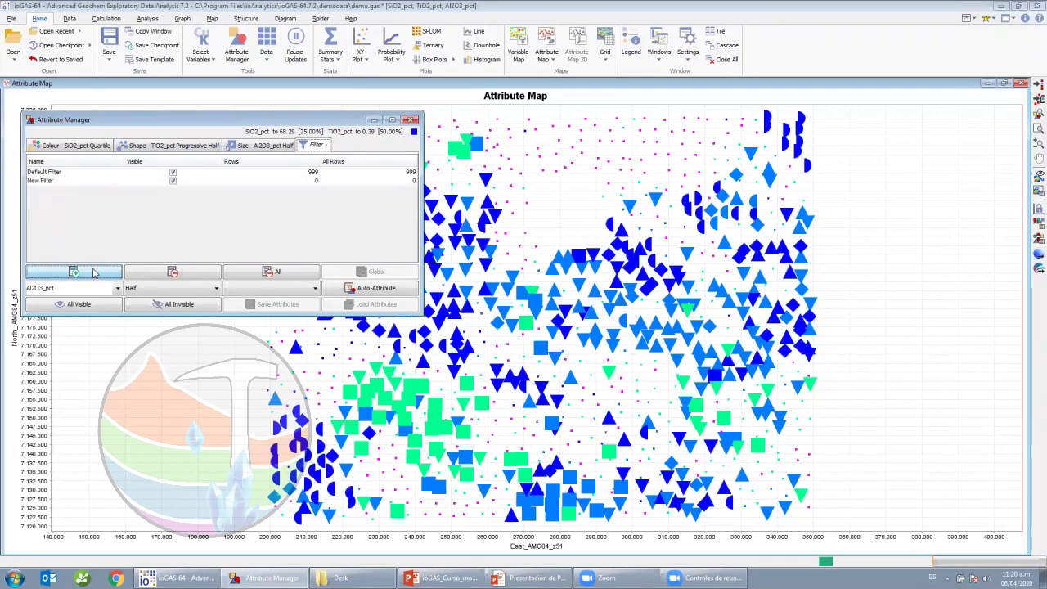
double_click(93, 178)
key(BackSpace)
key(BackSpace)
key(BackSpace)
key(BackSpace)
key(BackSpace)
key(BackSpace)
key(BackSpace)
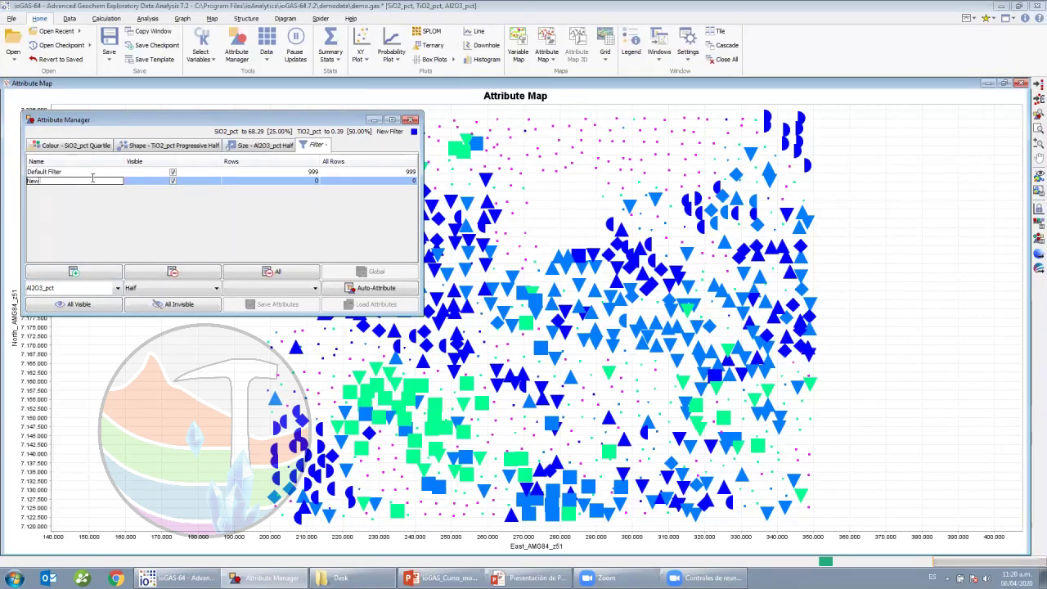
text(QAQC)
click(108, 213)
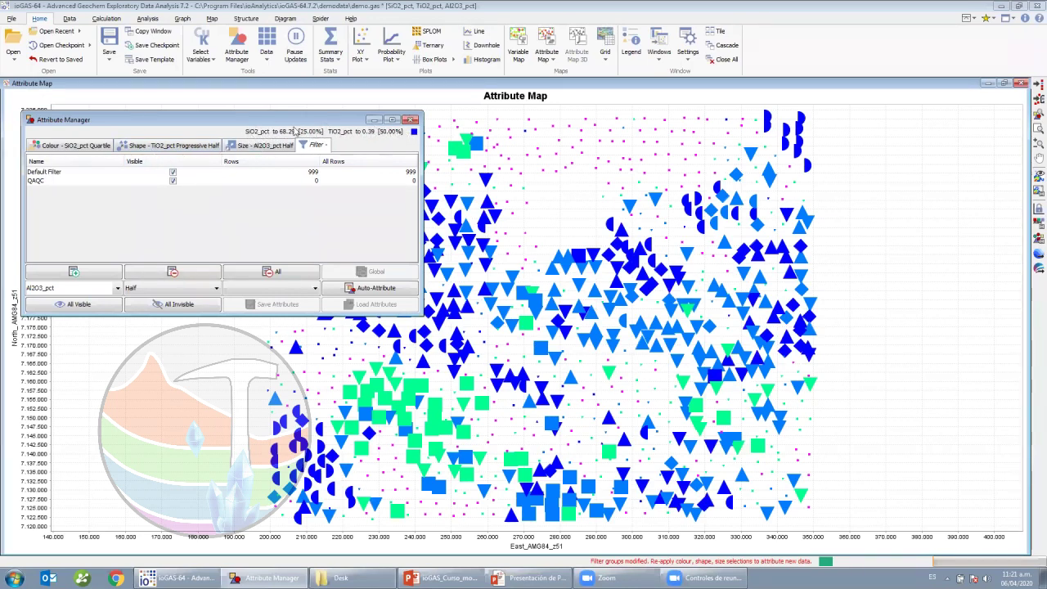
Clear the active SiO2_pct colour and TiO2_pct shape class selections, and check that no size class is selected
click(70, 145)
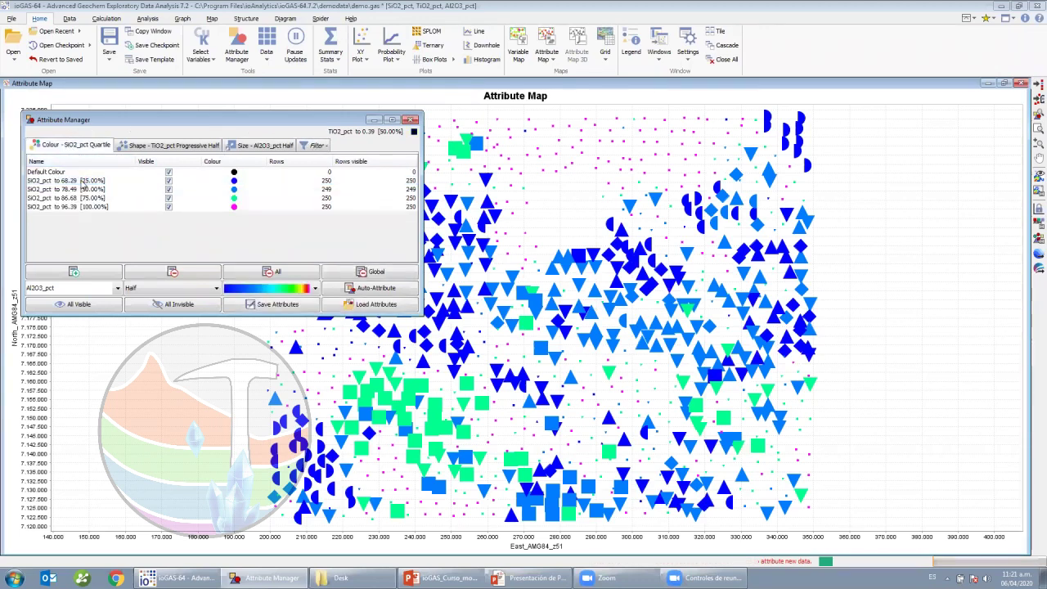
click(148, 145)
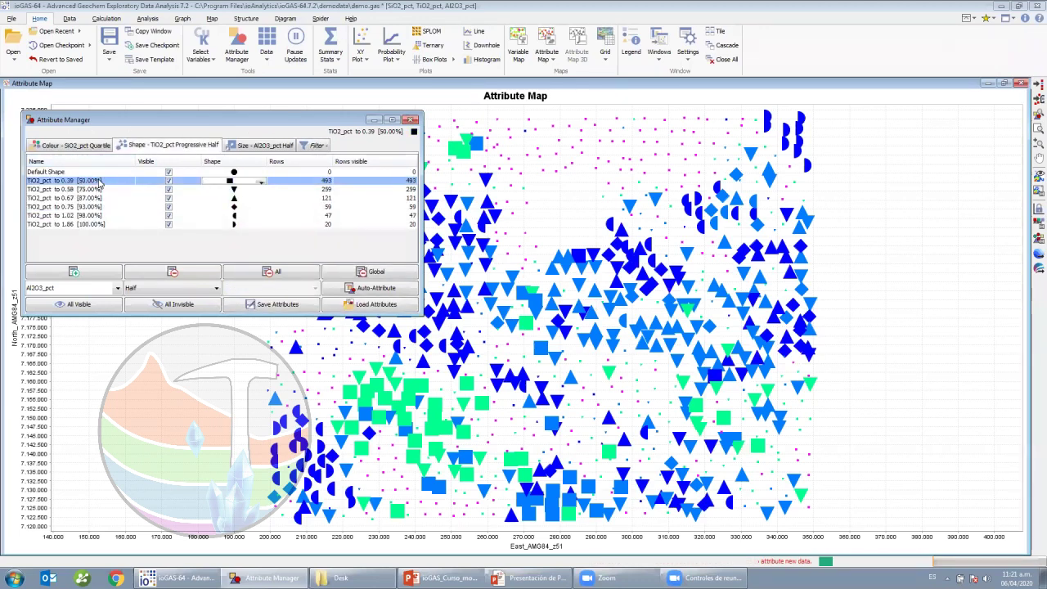
click(258, 144)
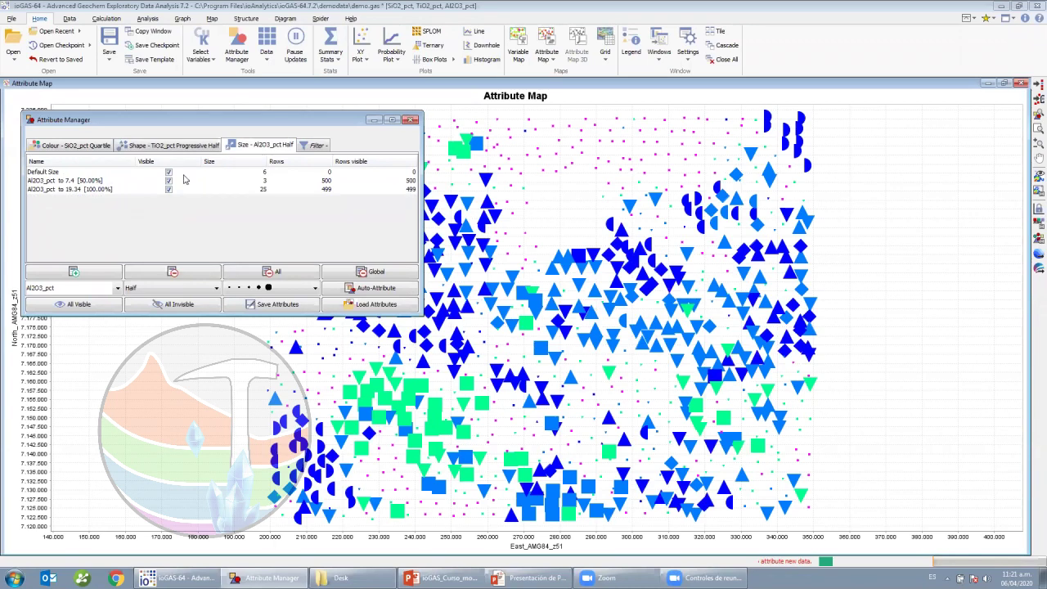
click(94, 147)
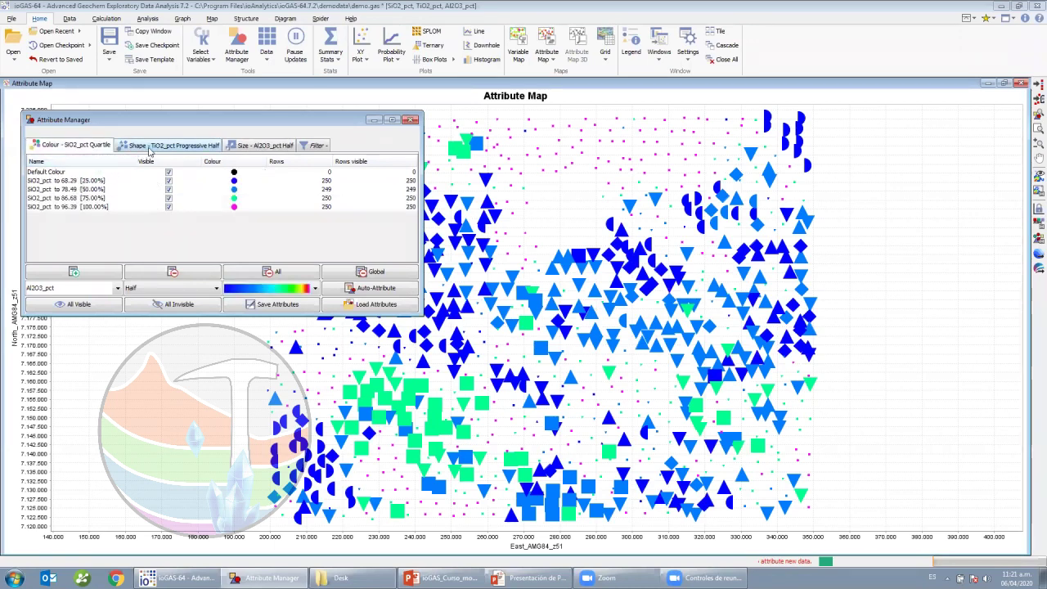
Select and deselect the 50% and 75% SiO2_pct colour classes and the 100% Al2O3_pct size class in turn
click(66, 189)
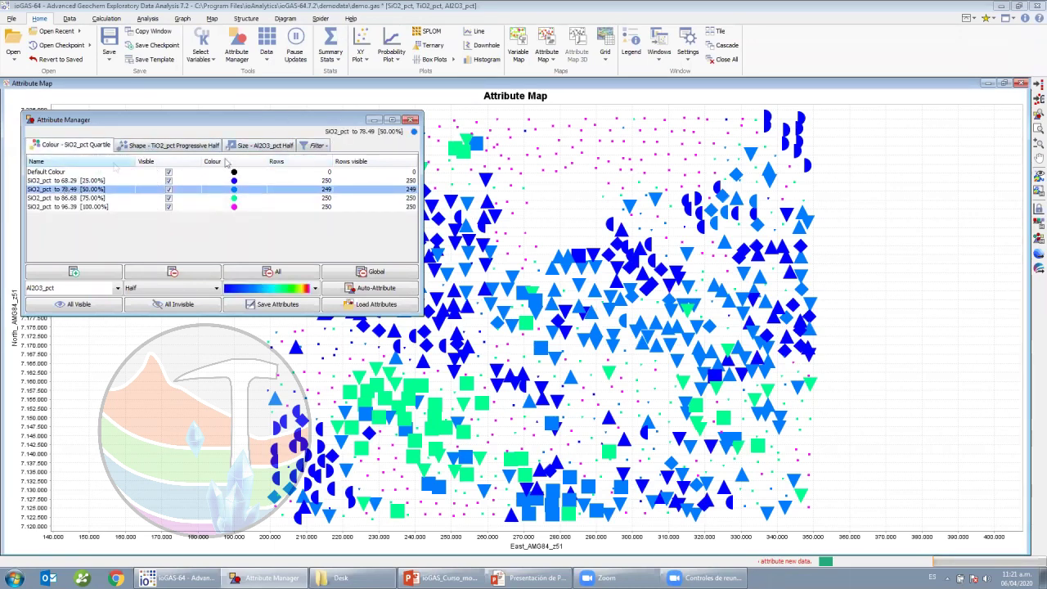
click(83, 191)
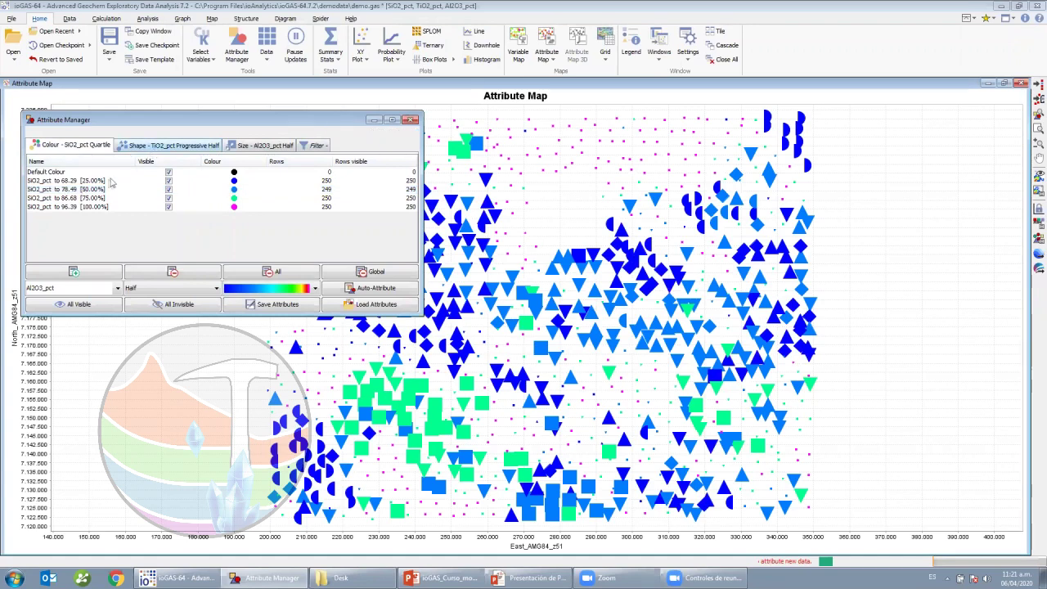
click(90, 198)
click(90, 198)
click(261, 145)
click(121, 189)
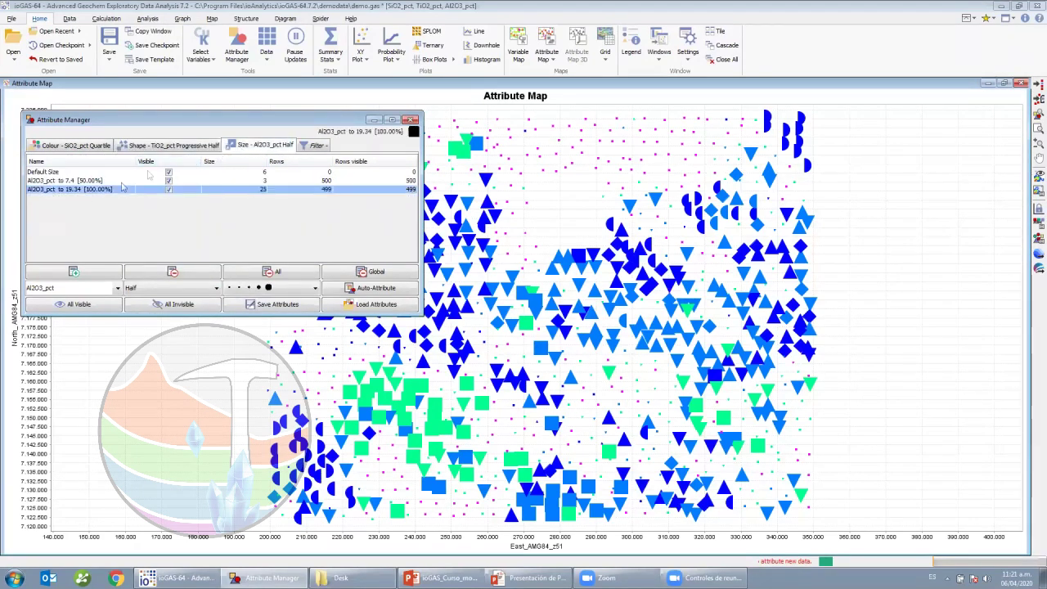
click(120, 191)
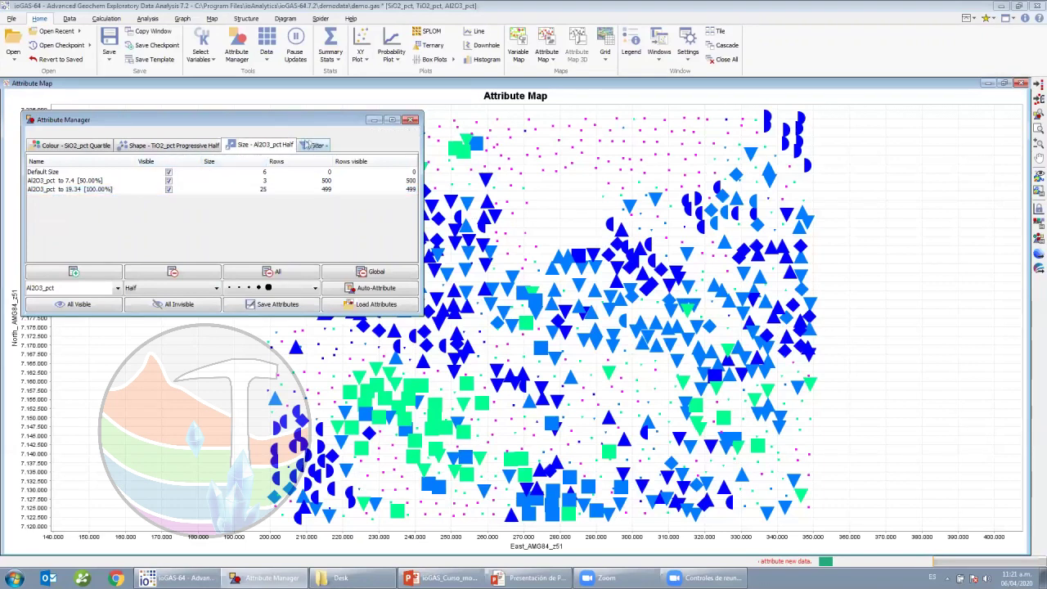
Make the QAQC filter group the active attribute selection
click(315, 145)
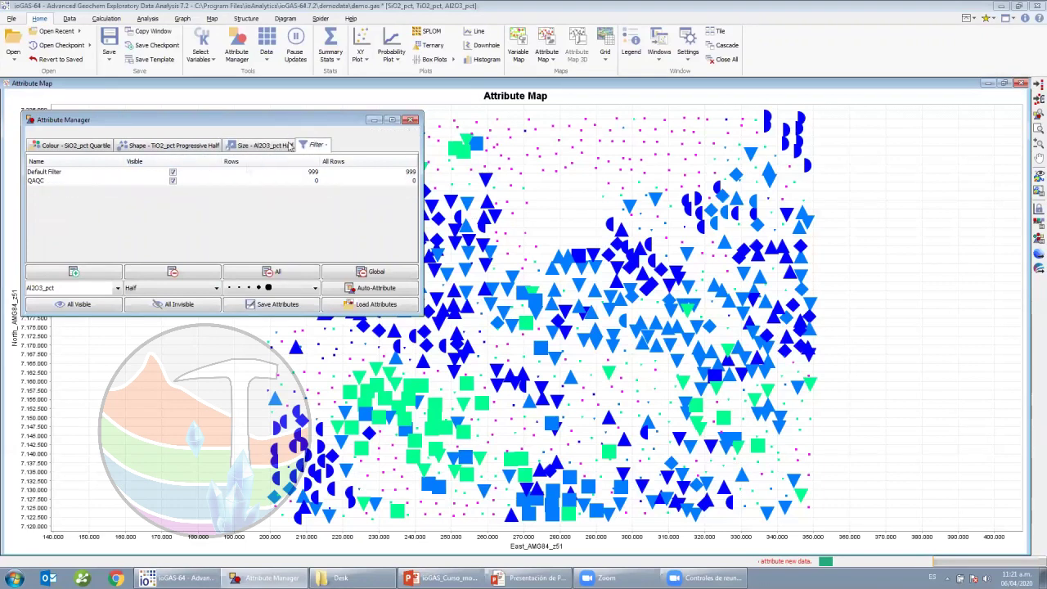
click(41, 182)
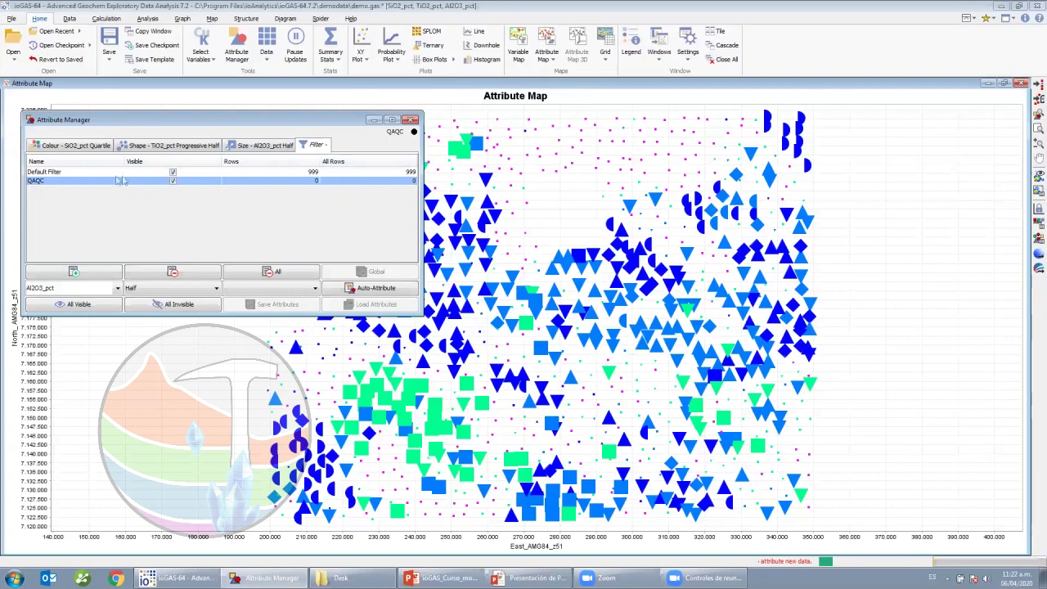
With the QAQC filter active, outline the sample cluster in the map's northeast corner with an attribute polygon to assign it to QAQC
click(72, 182)
click(71, 180)
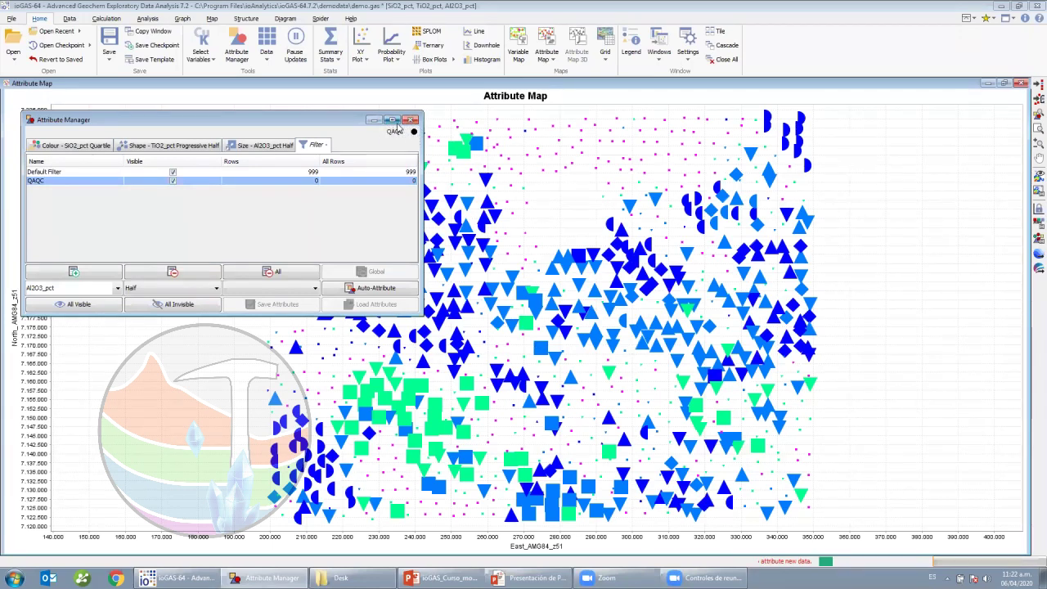
click(1036, 86)
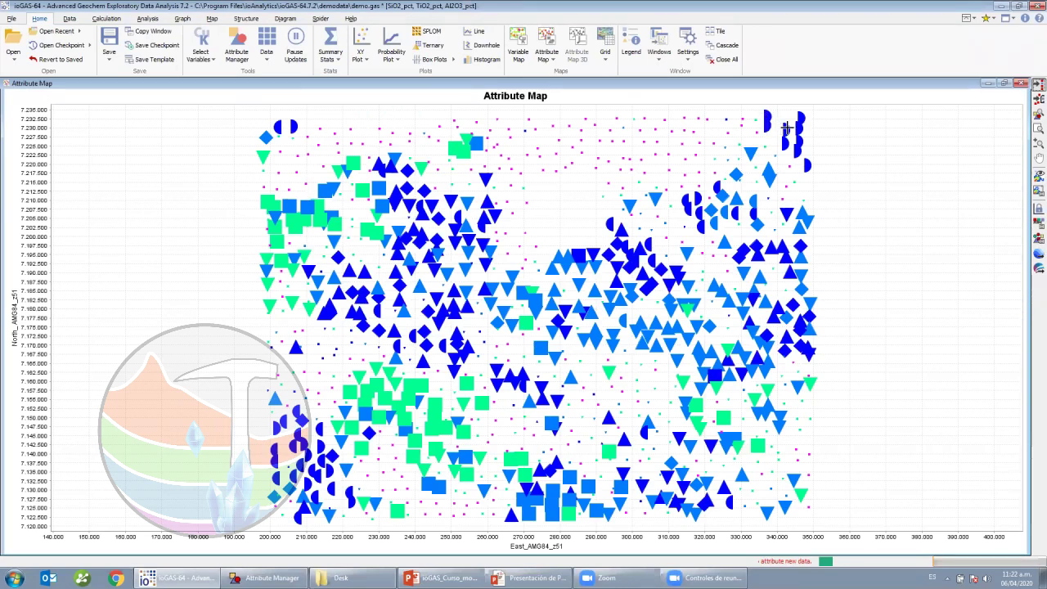
key(alt+Tab)
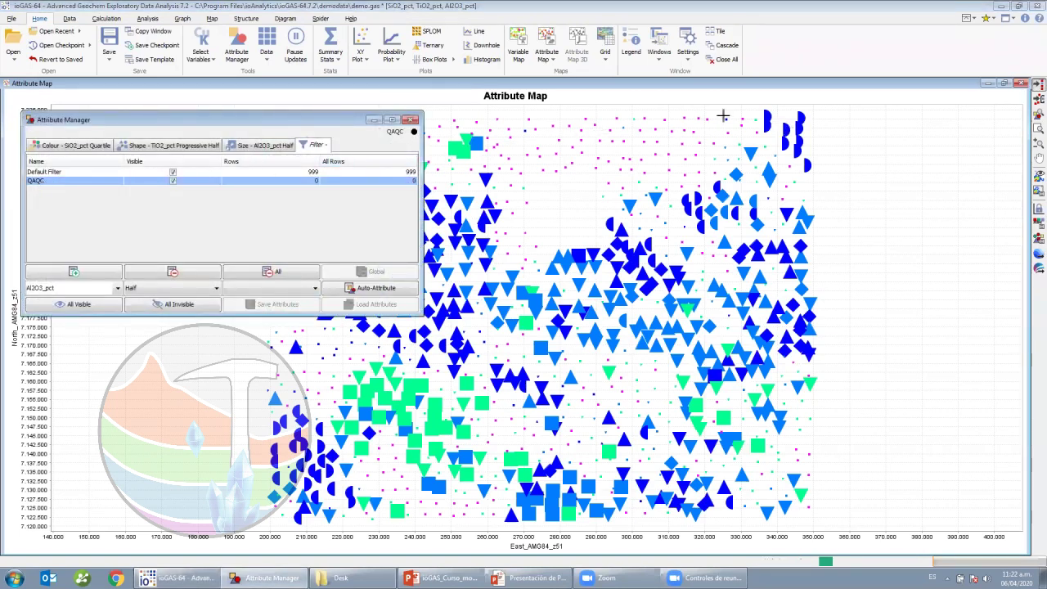
click(1037, 100)
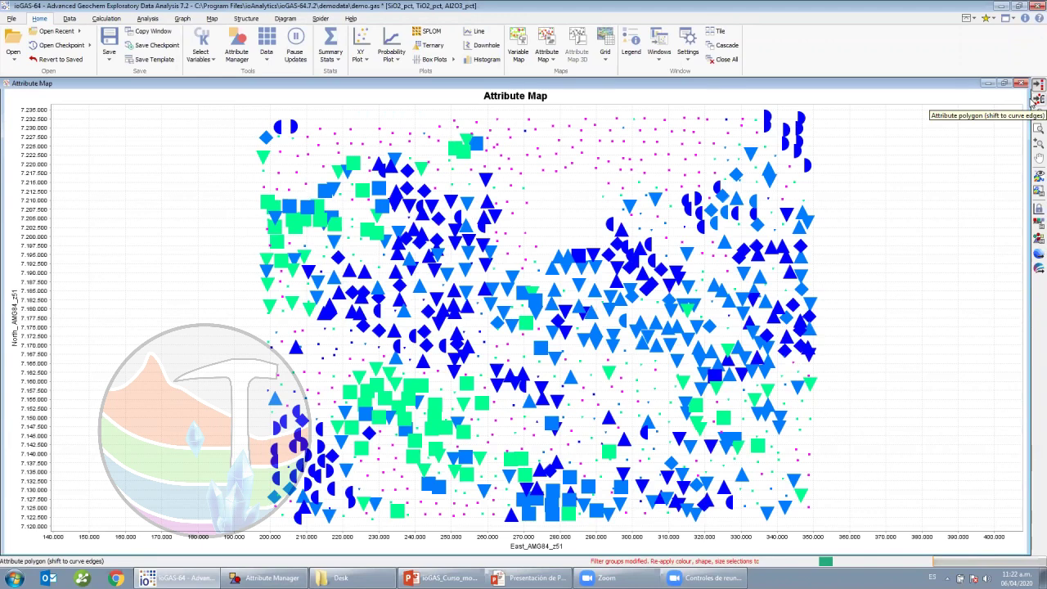
click(1035, 98)
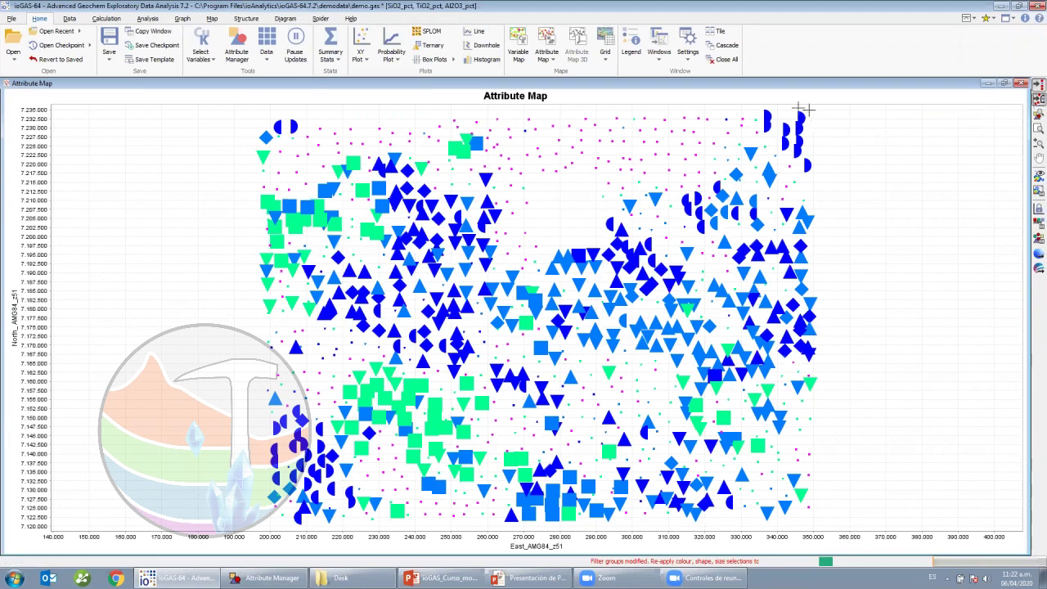
click(808, 180)
click(825, 168)
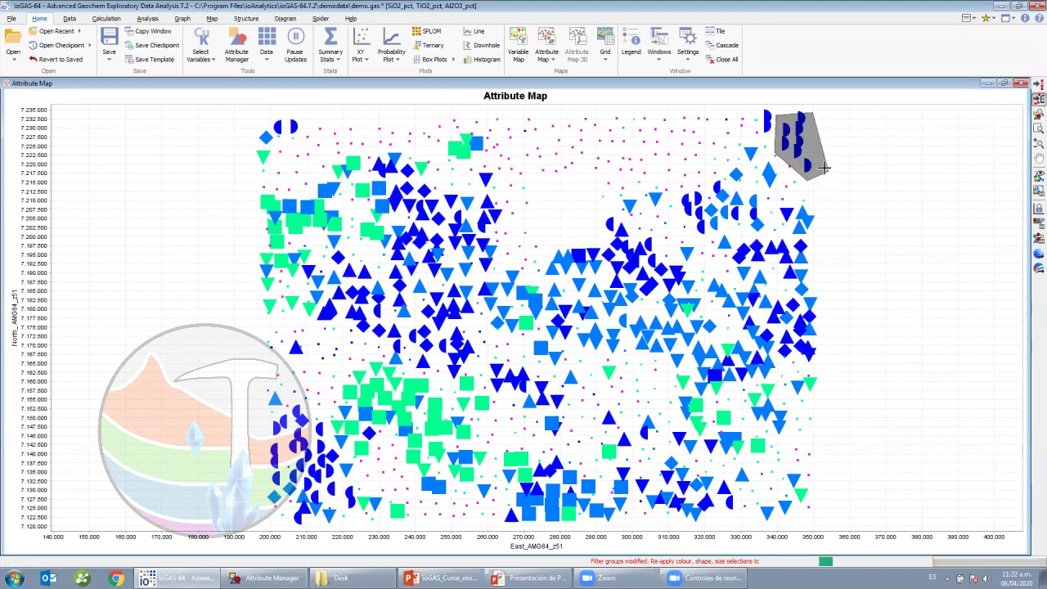
double_click(825, 168)
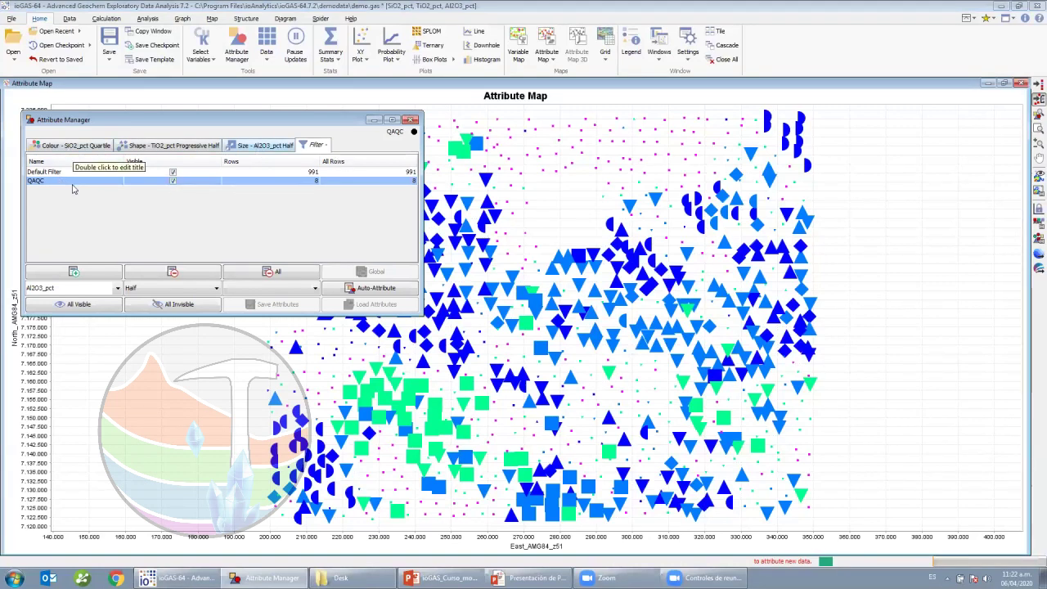
Add a new class named QAQC to the SiO2_pct colour attributes and set its colour to blue
click(72, 144)
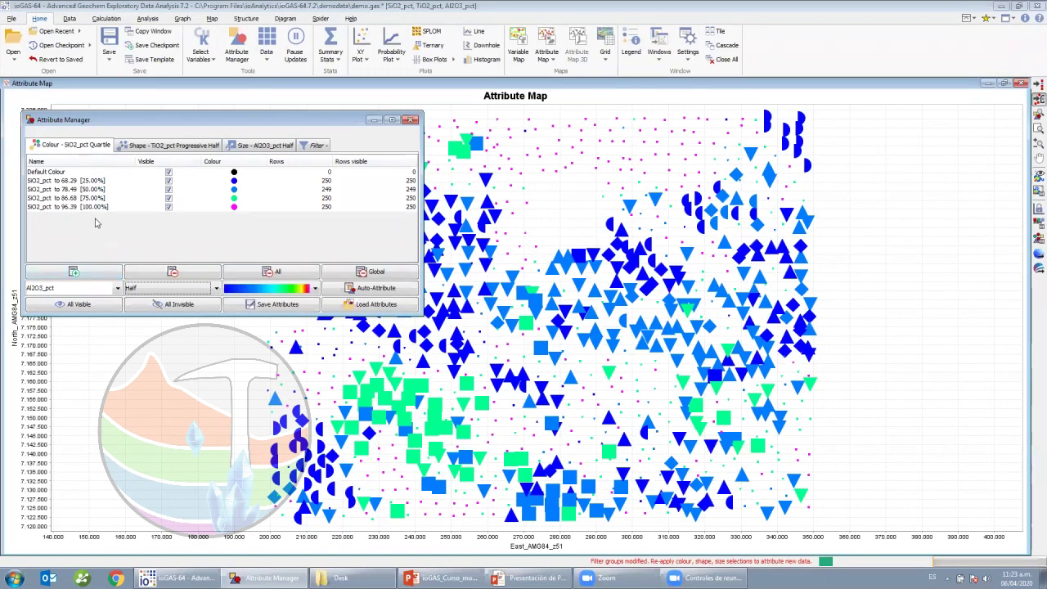
click(81, 271)
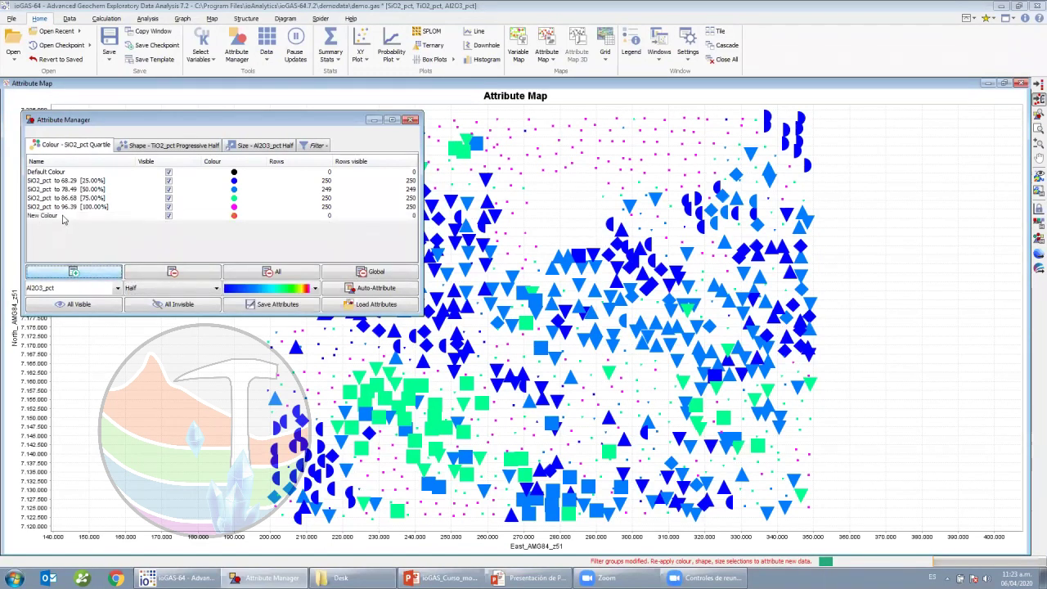
double_click(82, 216)
text(QAQC)
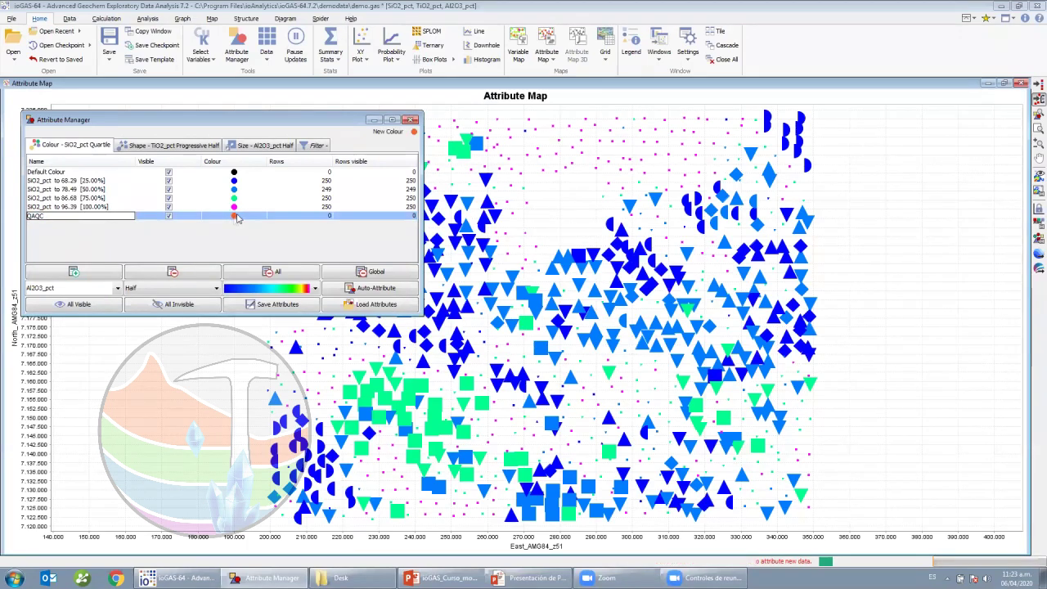
click(234, 218)
click(234, 216)
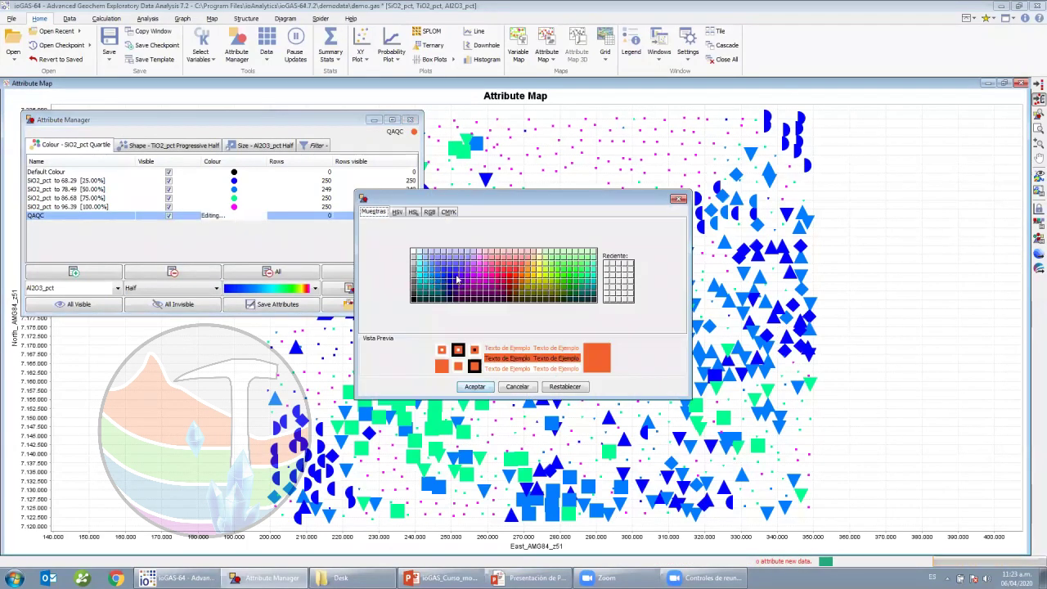
click(456, 276)
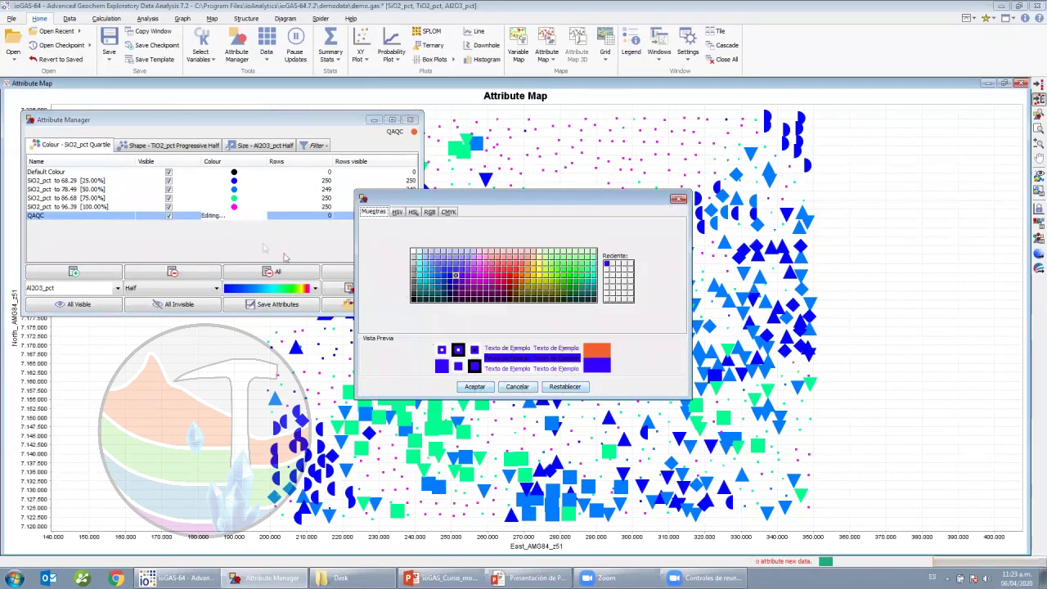
click(254, 242)
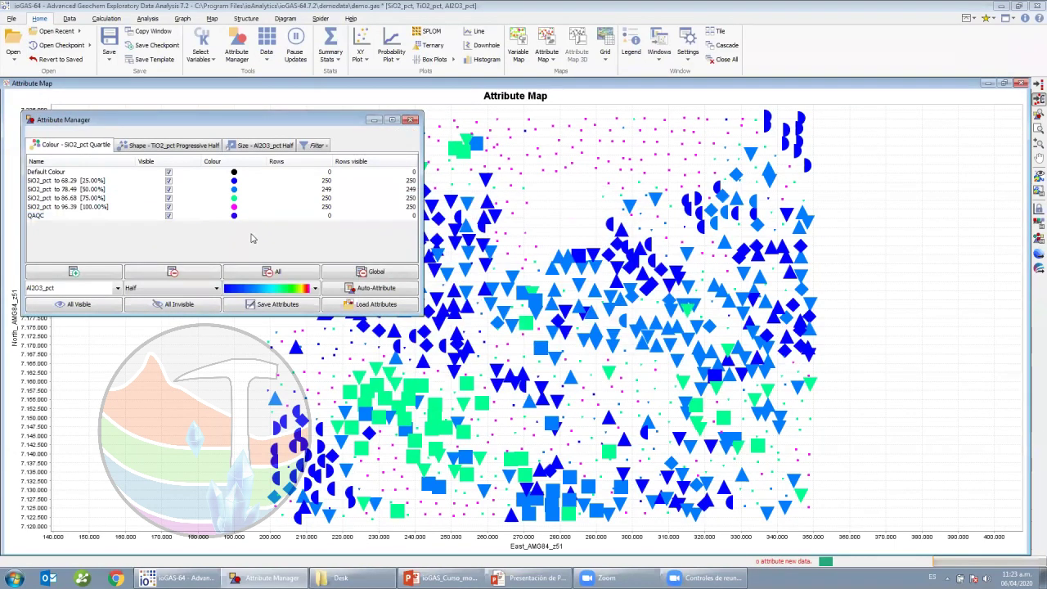
Recolour the 25% SiO2_pct class red and the 50% SiO2_pct class light green
click(235, 182)
click(520, 275)
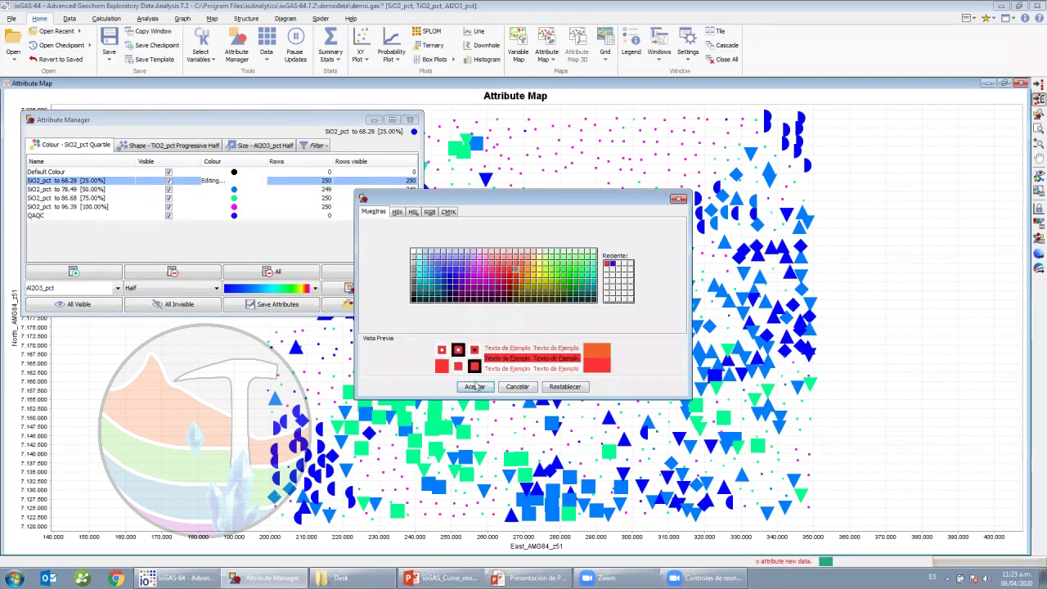
click(479, 382)
click(236, 190)
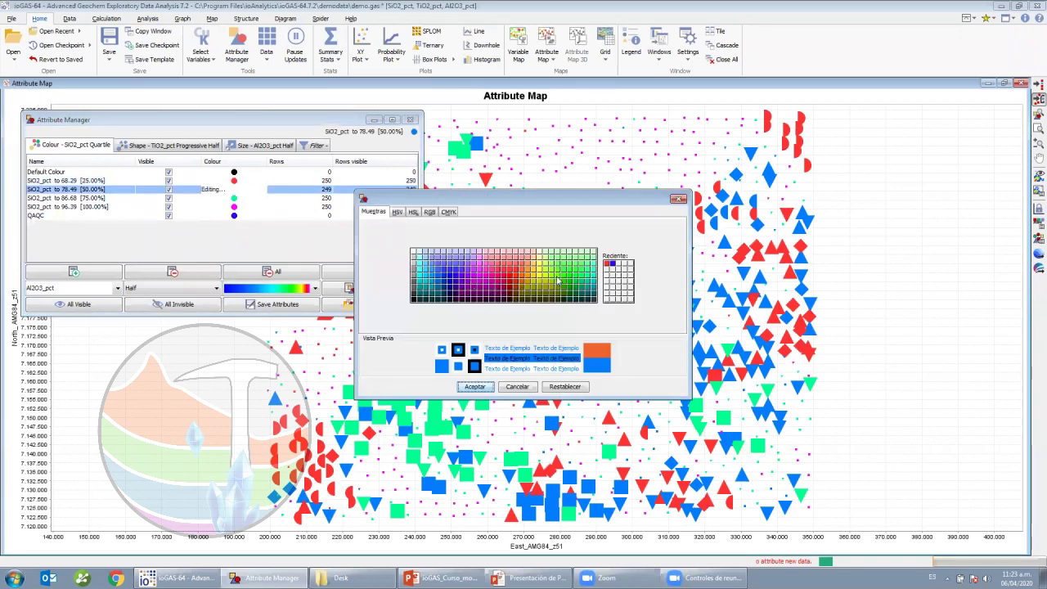
click(478, 387)
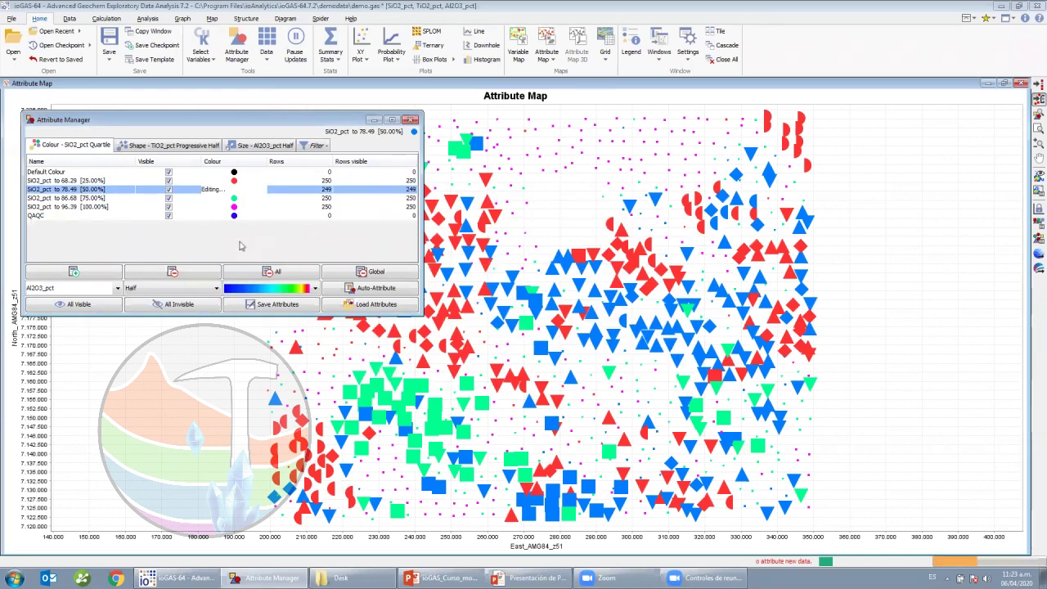
Add a new class named QAQC to the TiO2_pct shape attributes and set its symbol to an asterisk
click(164, 145)
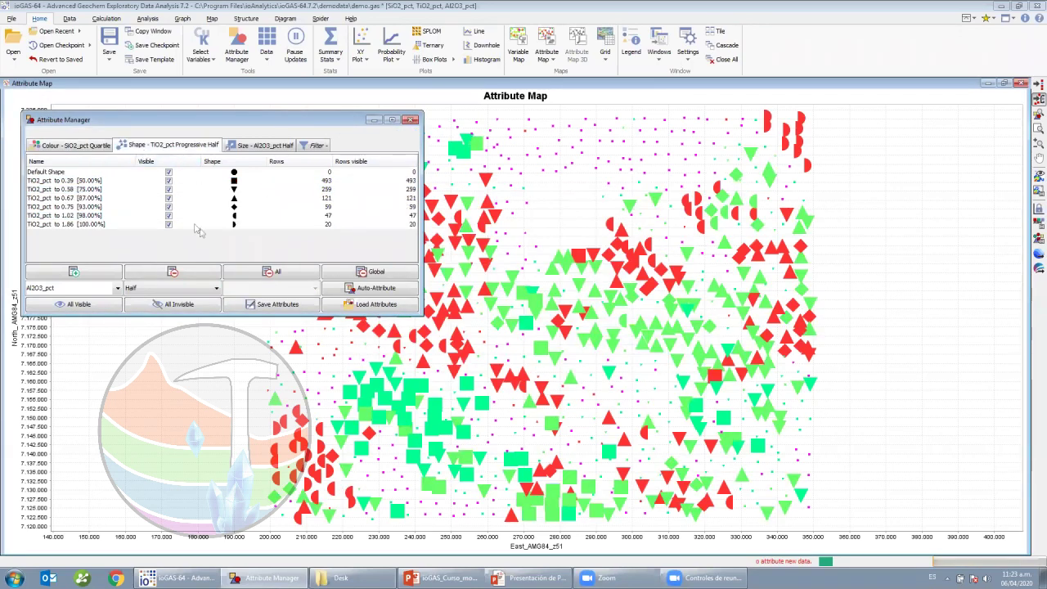
click(223, 235)
key(Return)
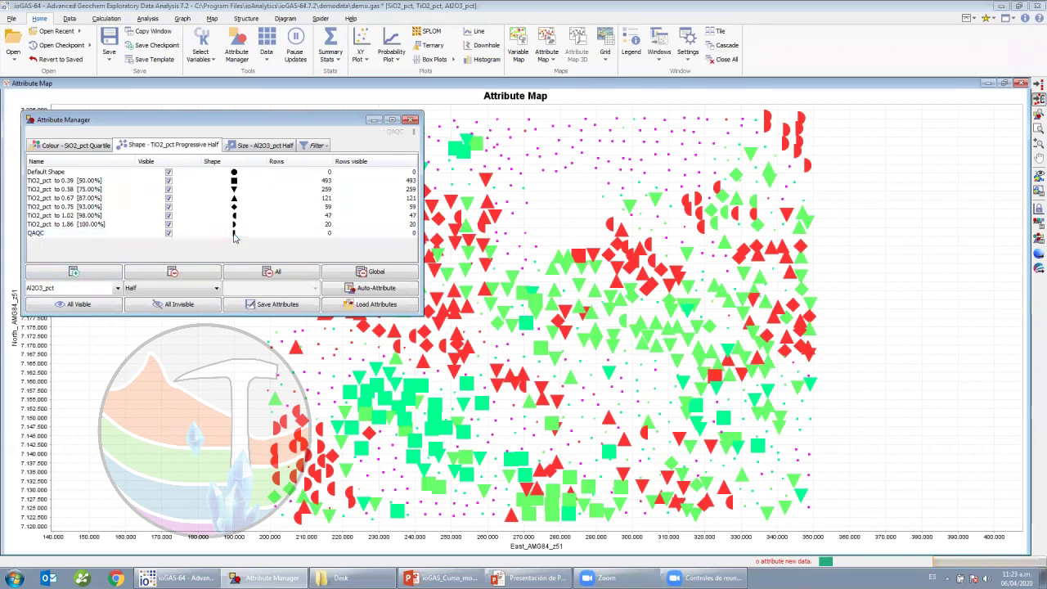
click(231, 238)
drag(262, 298, 261, 401)
click(229, 342)
Add a new size class to the Al2O3_pct size attributes and set its size to 18
click(268, 145)
click(104, 274)
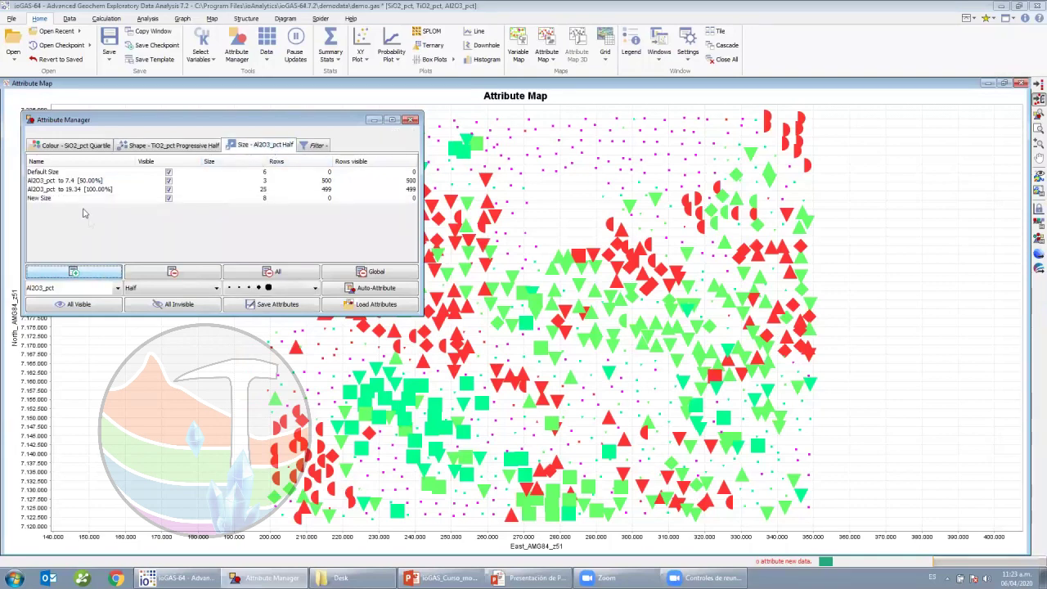
click(263, 200)
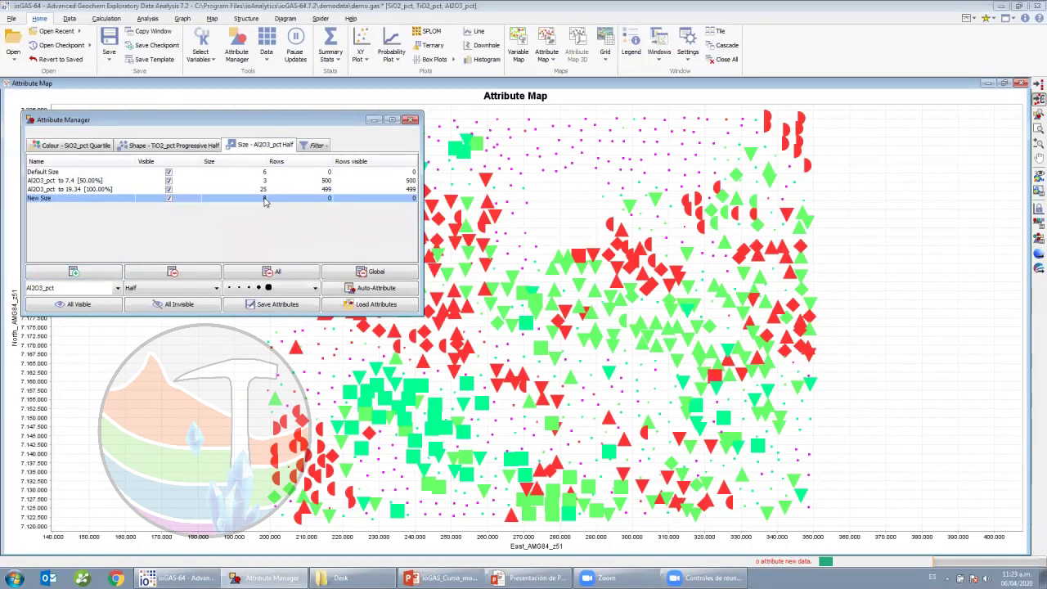
click(265, 200)
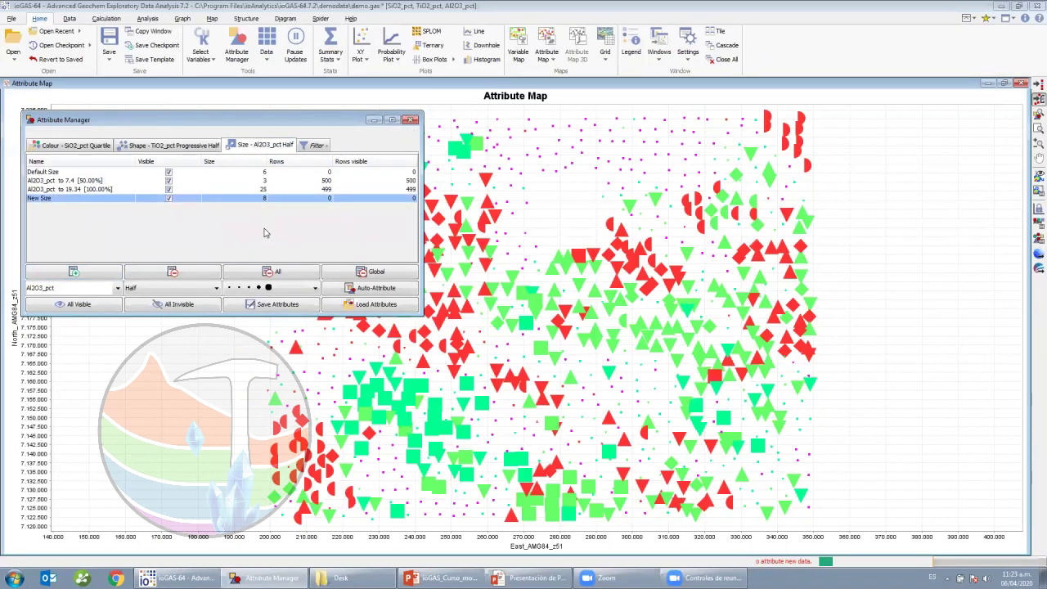
click(254, 337)
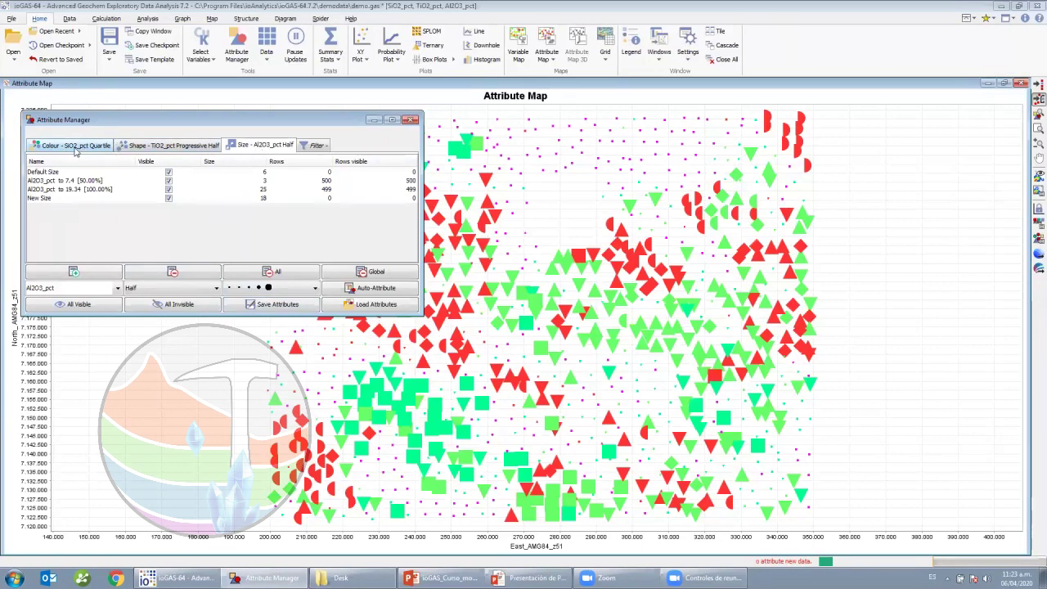
Make the QAQC colour, QAQC shape and New Size classes the active attribute selection, and review the selection for each attribute type
click(40, 216)
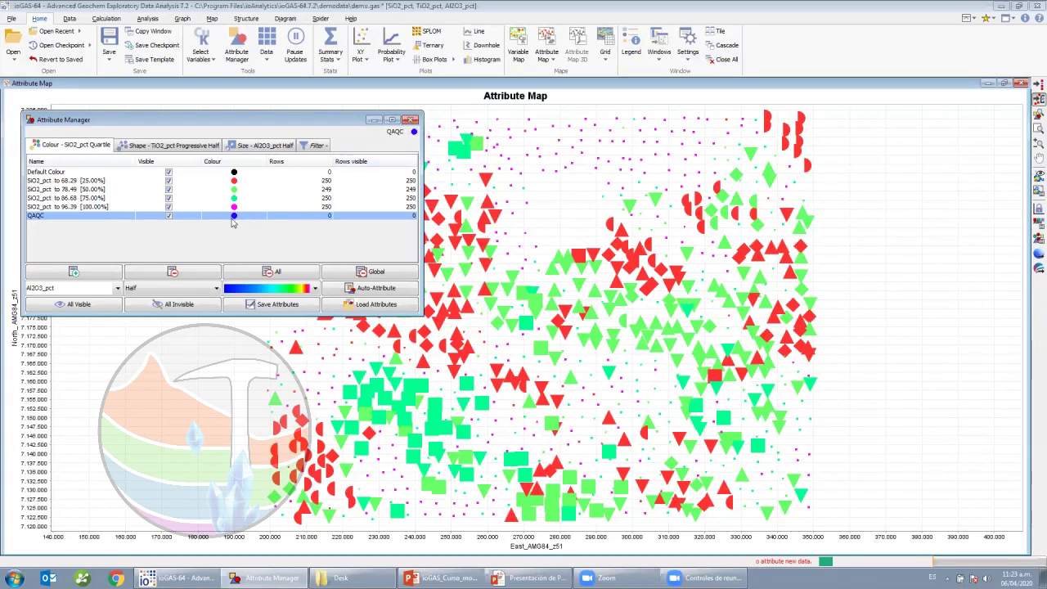
click(158, 146)
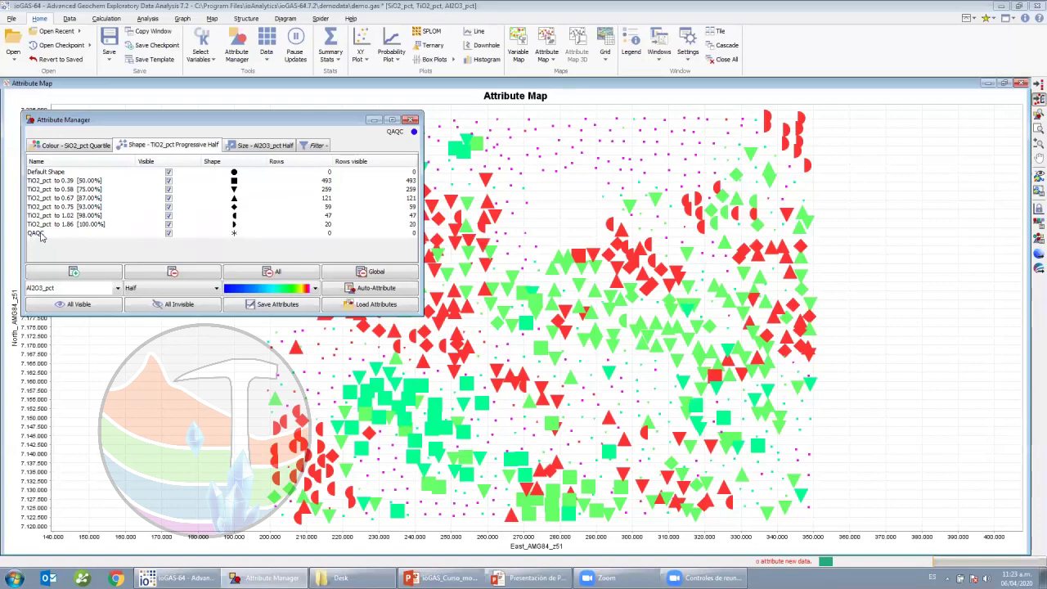
click(43, 234)
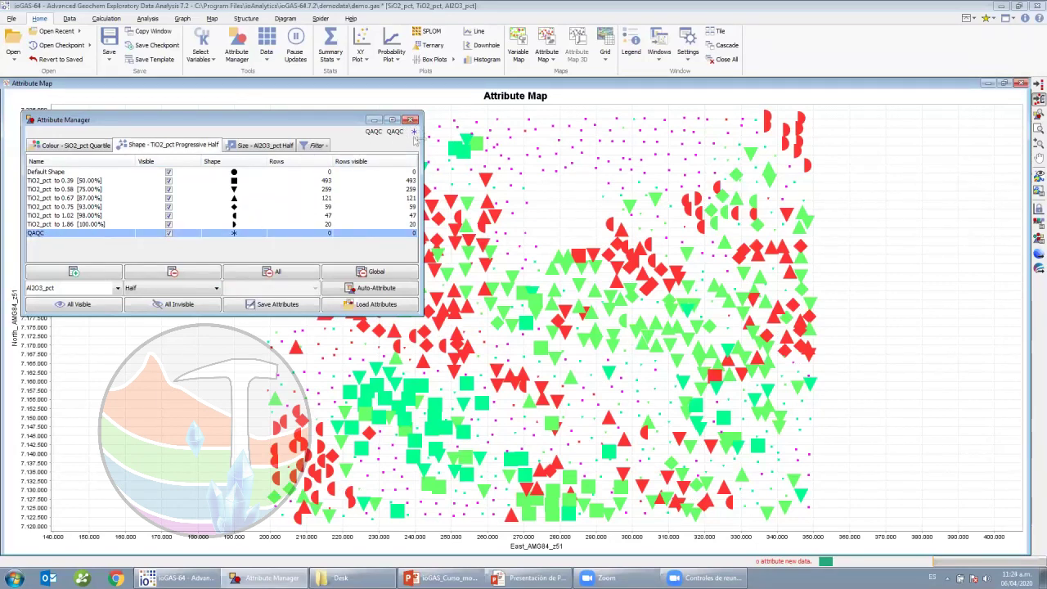
click(258, 146)
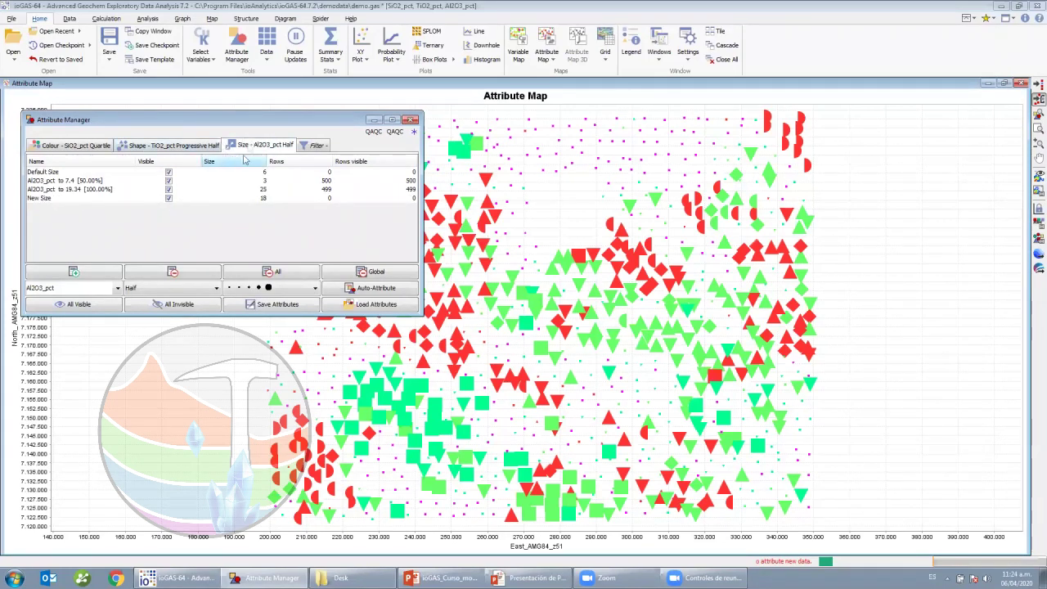
click(45, 199)
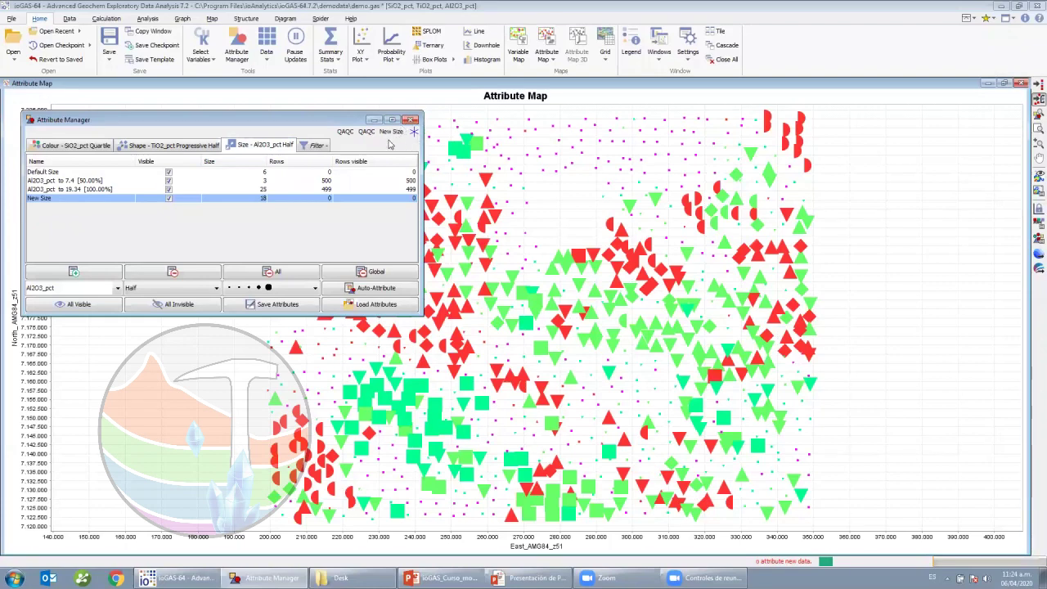
click(92, 145)
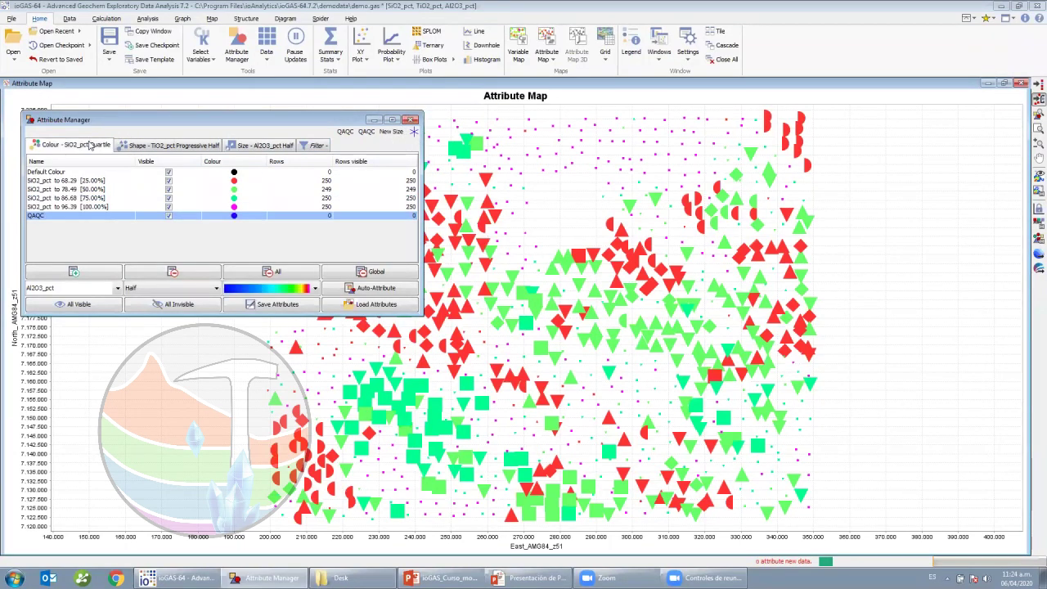
click(146, 147)
click(253, 146)
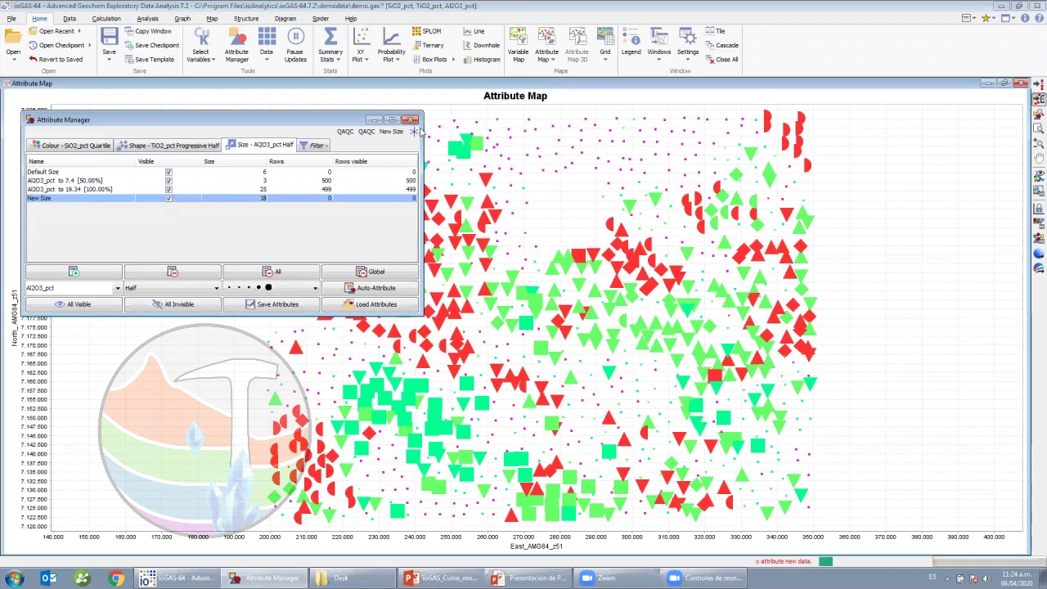
Apply the active QAQC attributes to the samples in the map's northeast corner with the attribute polygon and the single-point attribute tool
click(943, 78)
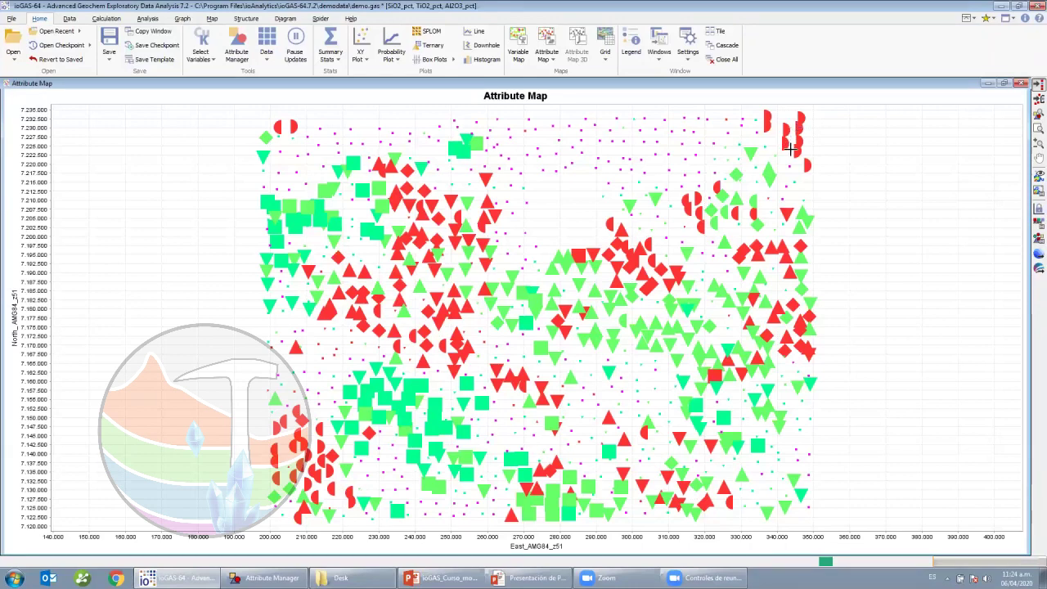
click(1039, 99)
drag(777, 157, 818, 110)
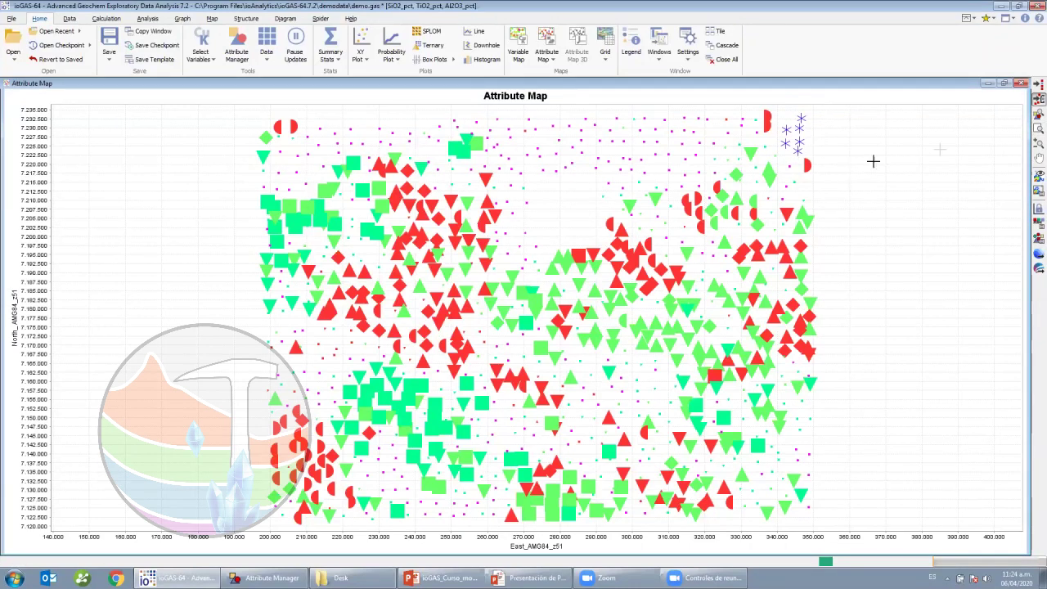
click(1038, 84)
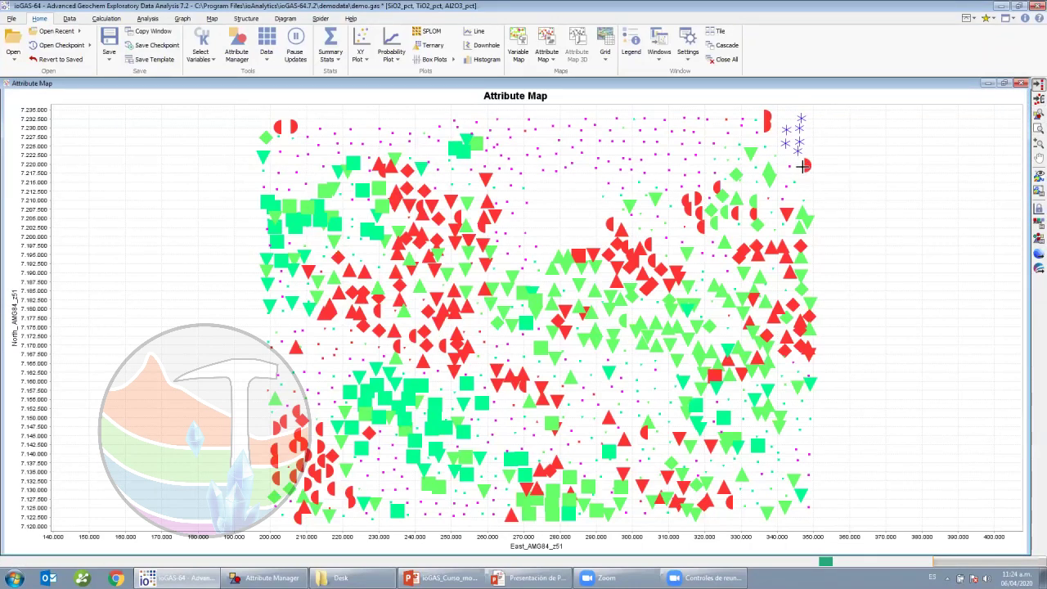
scroll(790, 177, up, 2)
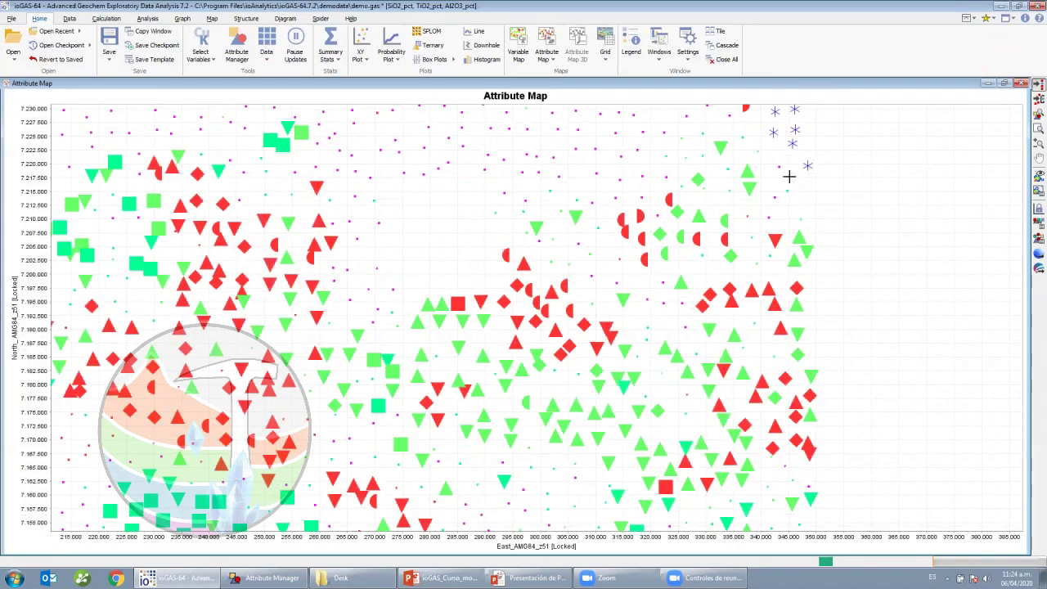
Apply the active QAQC attributes with a polygon around the samples near East 263.000, North 7.180.000 on the map
scroll(778, 170, down, 1)
scroll(990, 126, down, 1)
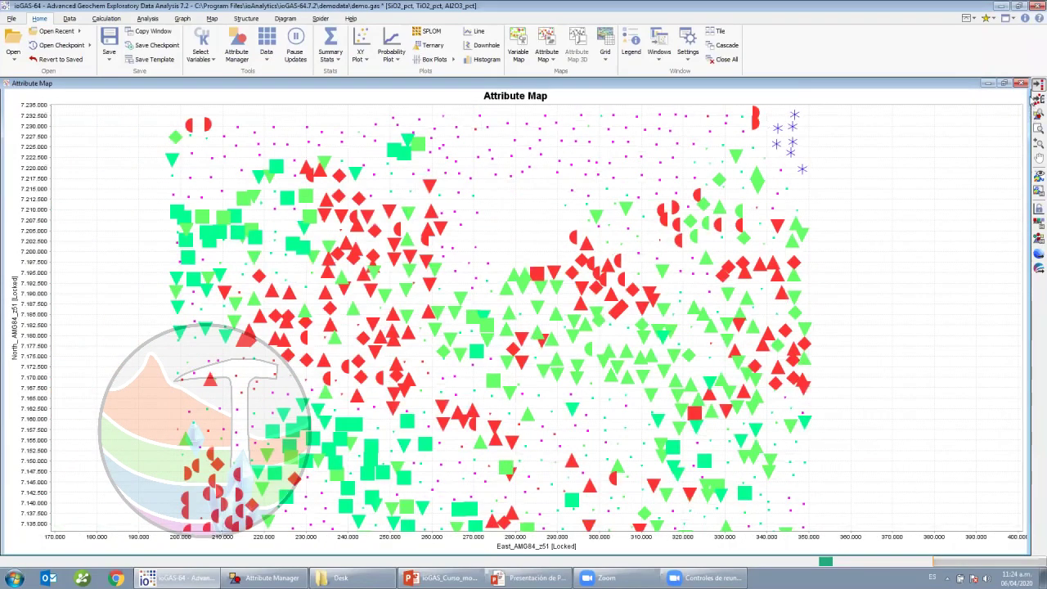
click(1038, 97)
mouse_move(421, 304)
mouse_down()
mouse_move(426, 342)
mouse_move(463, 364)
mouse_move(497, 326)
mouse_move(477, 302)
mouse_move(460, 304)
mouse_up()
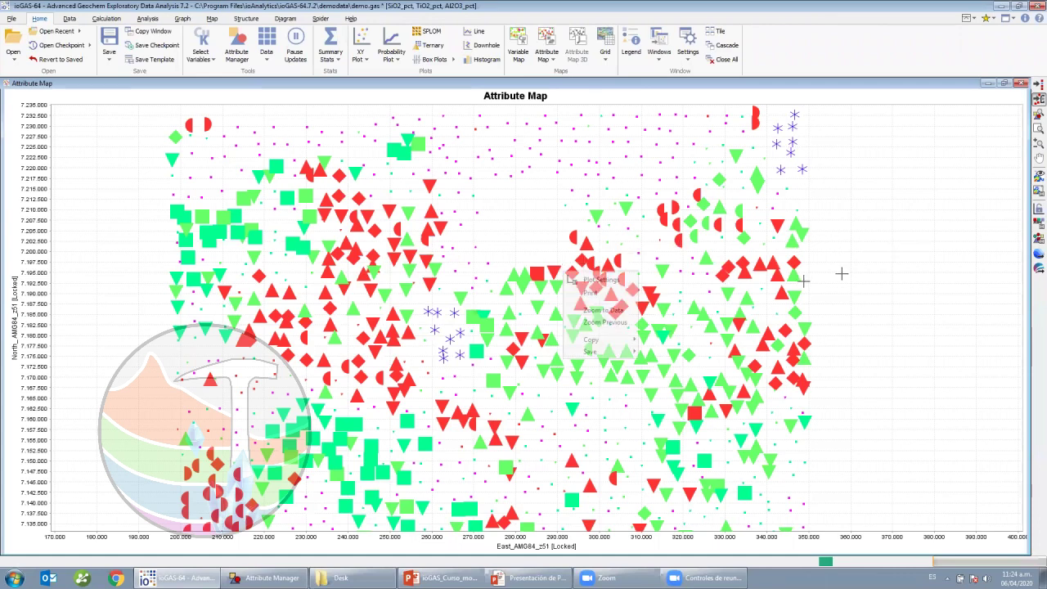
Bring up the Attribute Manager's colour classes and tile all open plots to compare the QAQC samples across them
key(alt+Tab)
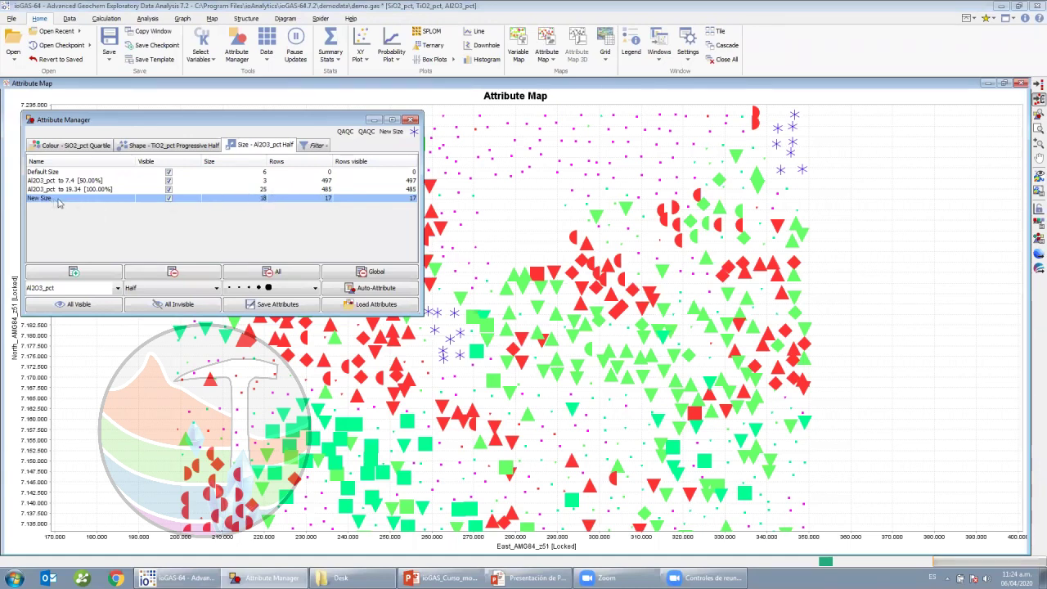
click(72, 145)
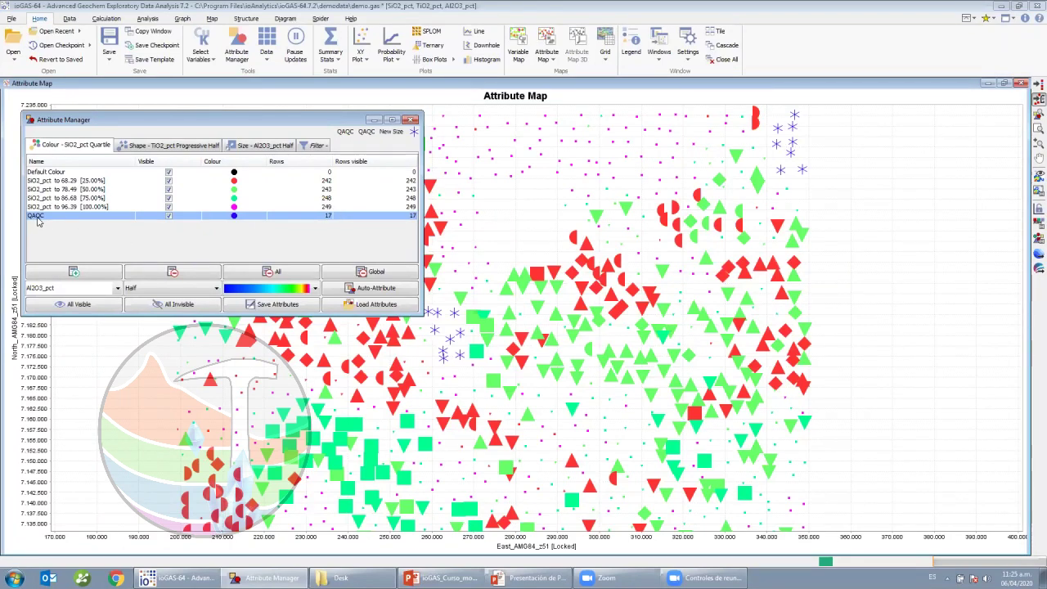
click(732, 47)
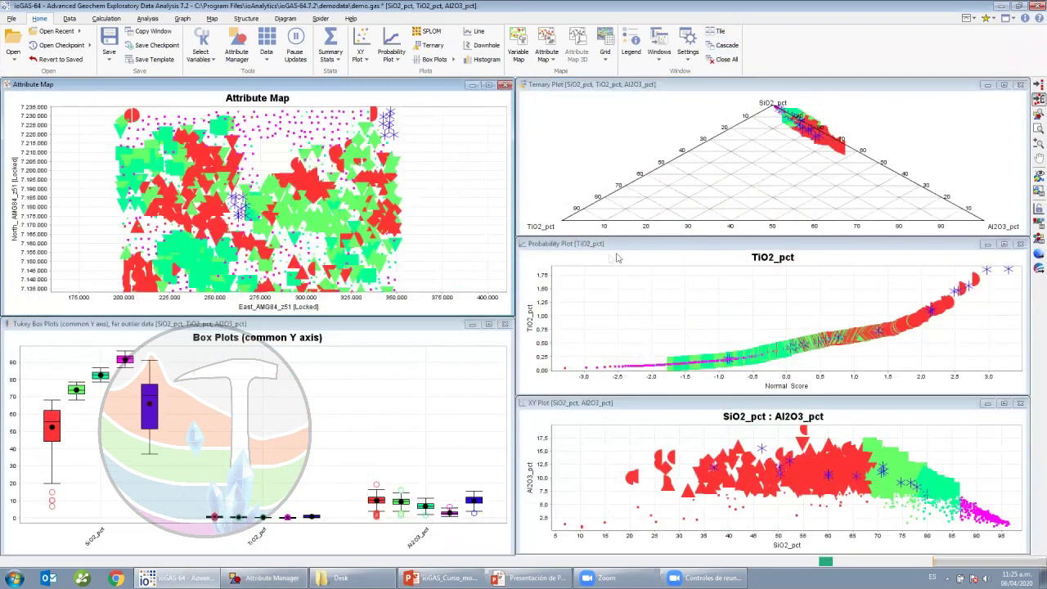
click(266, 578)
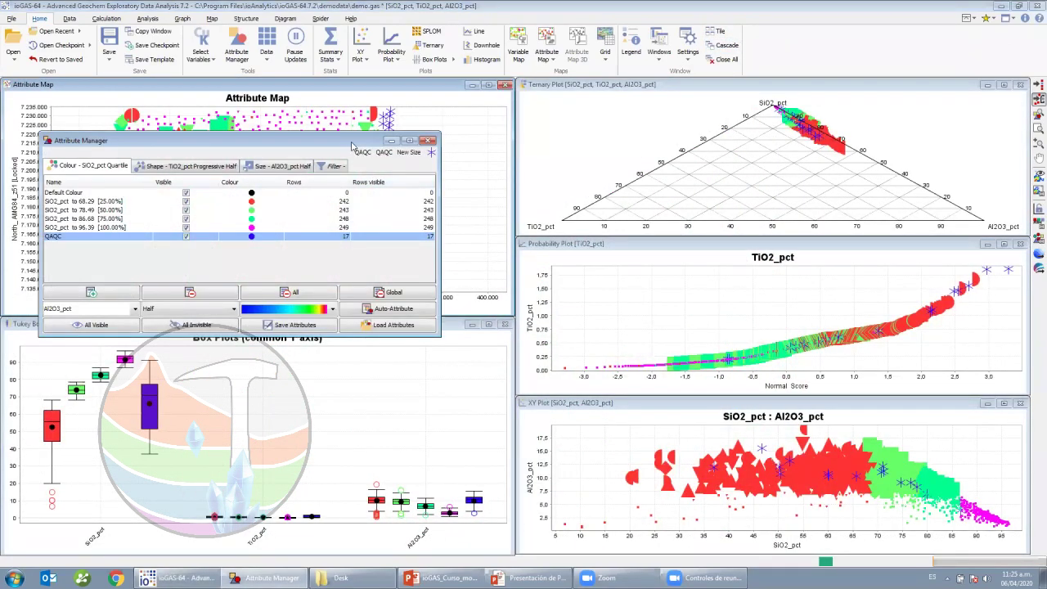
drag(353, 146, 353, 553)
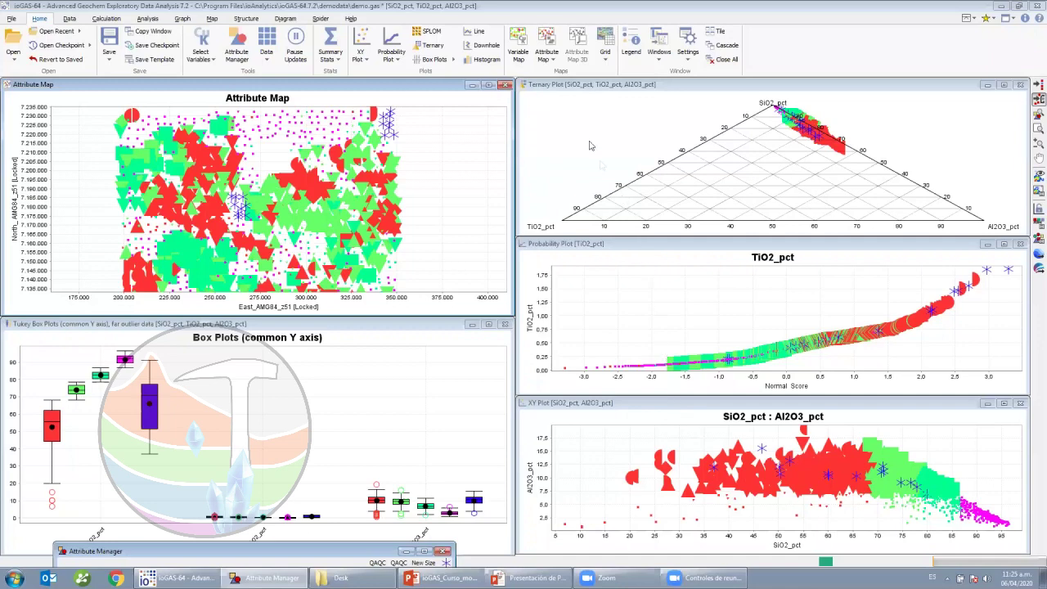
Close the attribute map, retile the remaining four plots, and hide the QAQC colour class
click(505, 85)
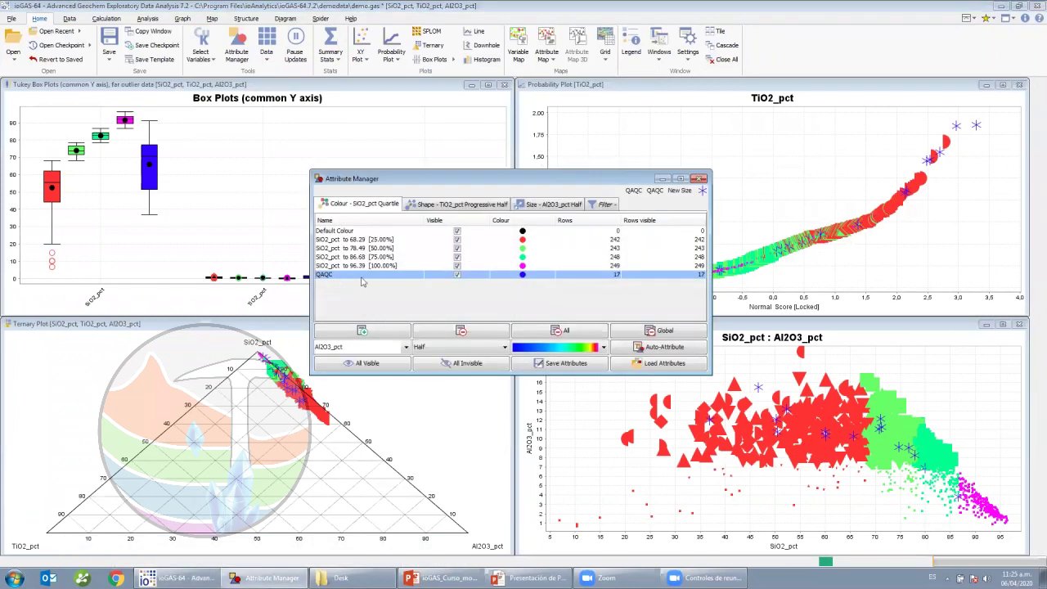
click(457, 275)
drag(578, 184, 626, 383)
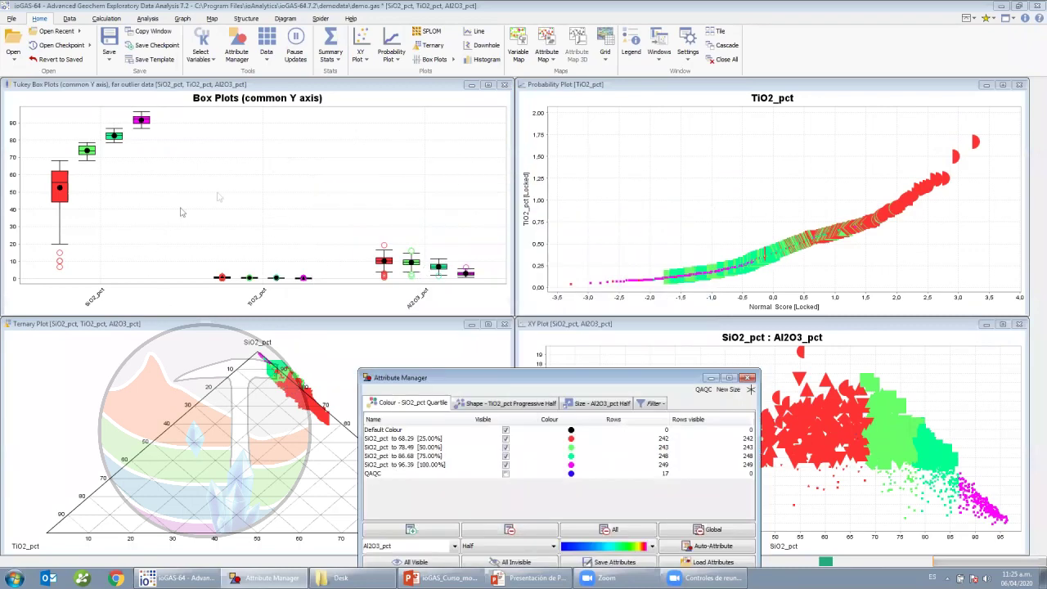
drag(458, 382, 409, 200)
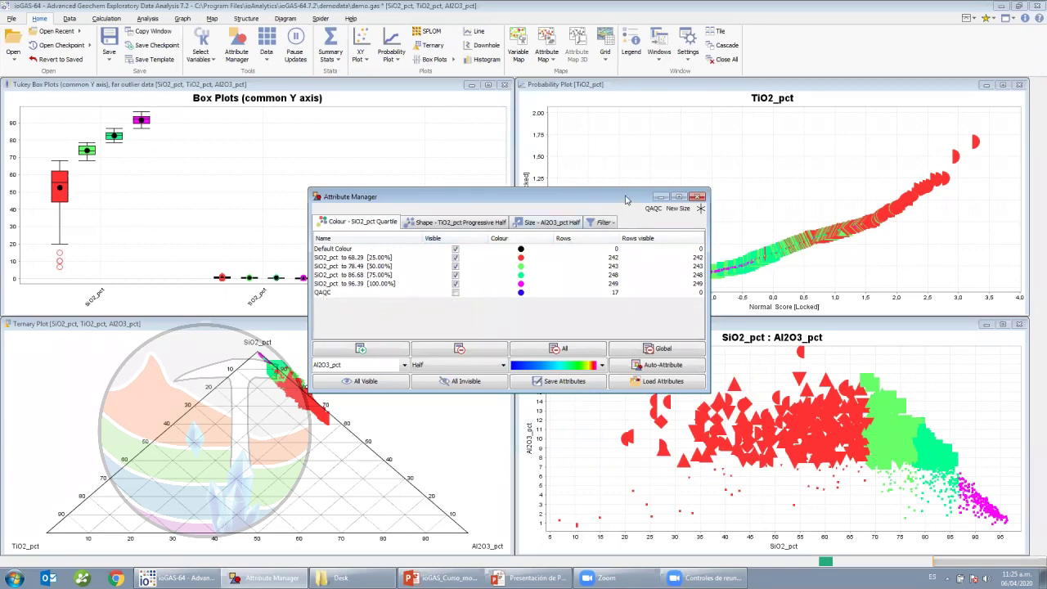
drag(626, 199, 580, 155)
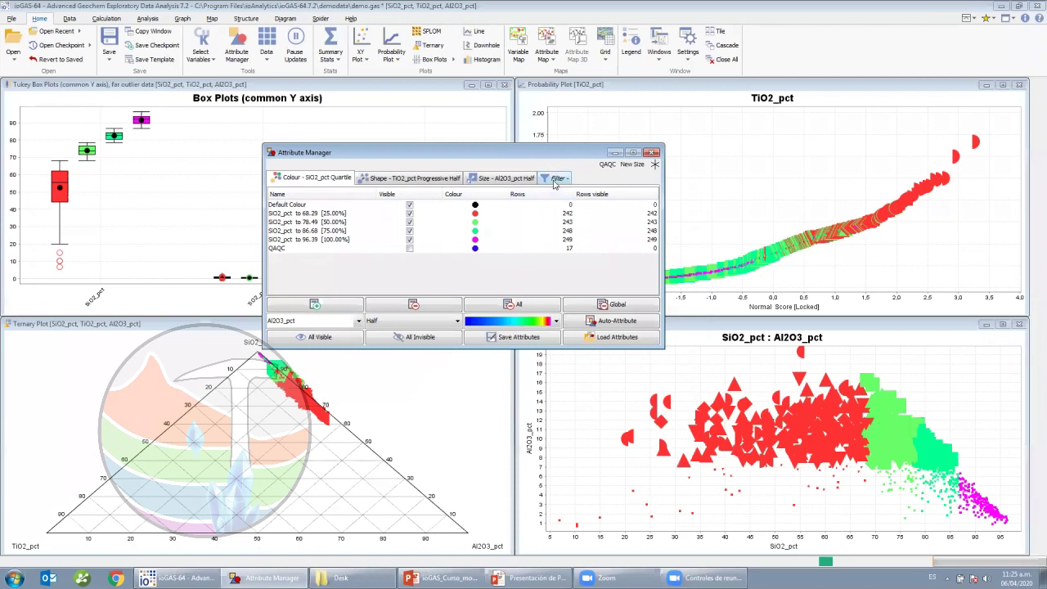
Make the QAQC colour class active and check that the QAQC shape and New Size classes are also selected
click(557, 180)
click(316, 180)
click(379, 178)
click(306, 178)
click(279, 248)
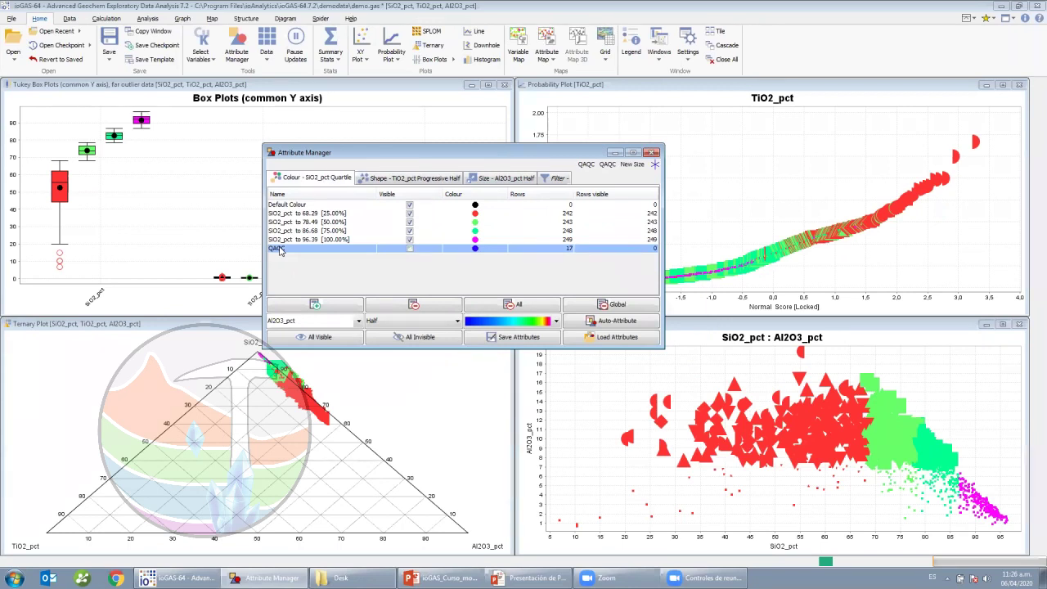
click(420, 180)
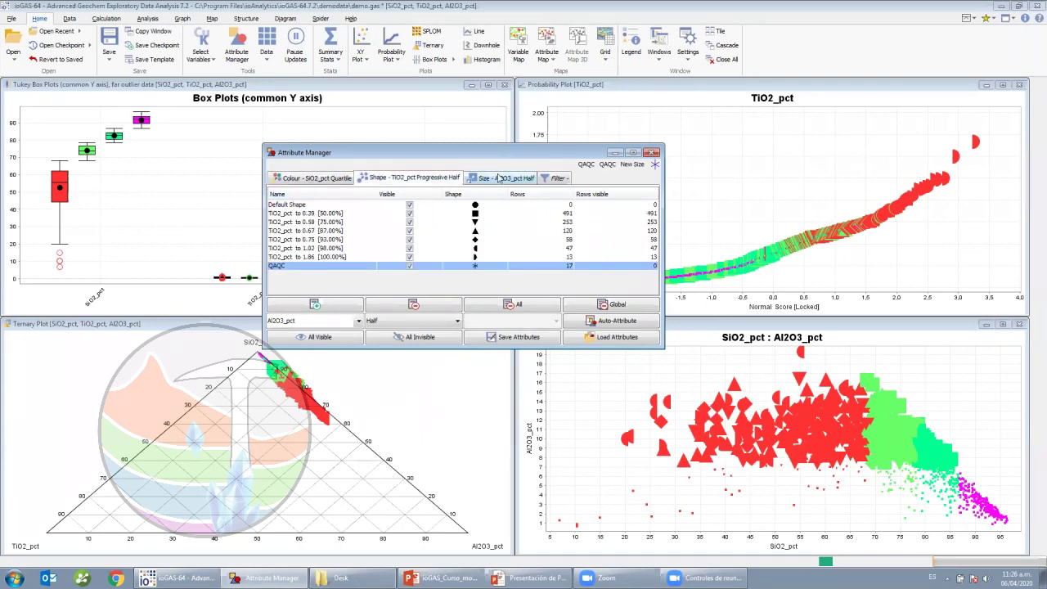
click(500, 179)
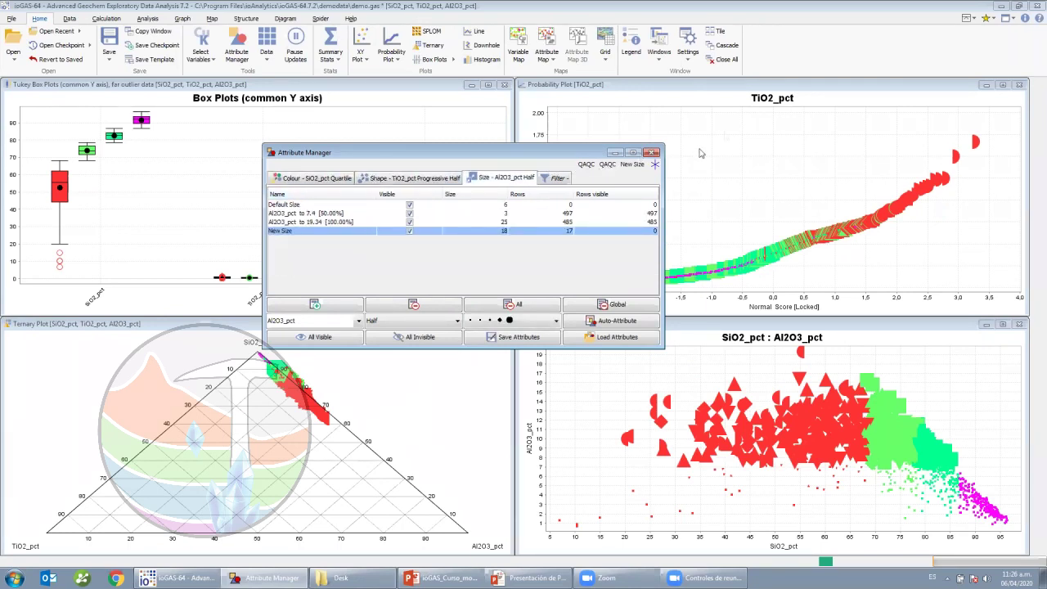
Apply the active QAQC attributes one by one to the highest TiO2_pct samples in the probability plot with the single-point attribute tool
click(753, 91)
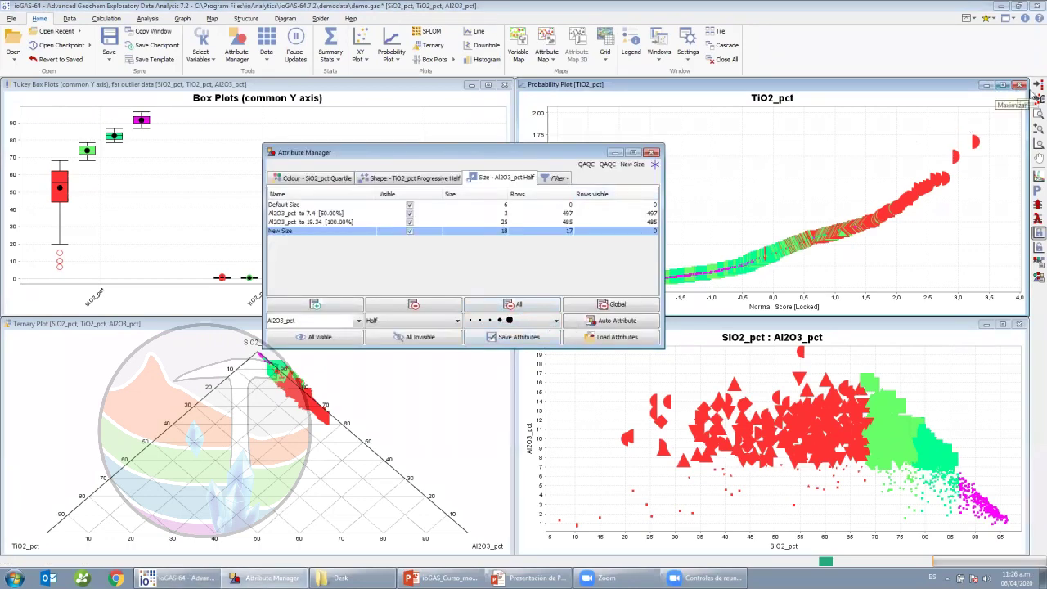
click(1034, 84)
click(974, 144)
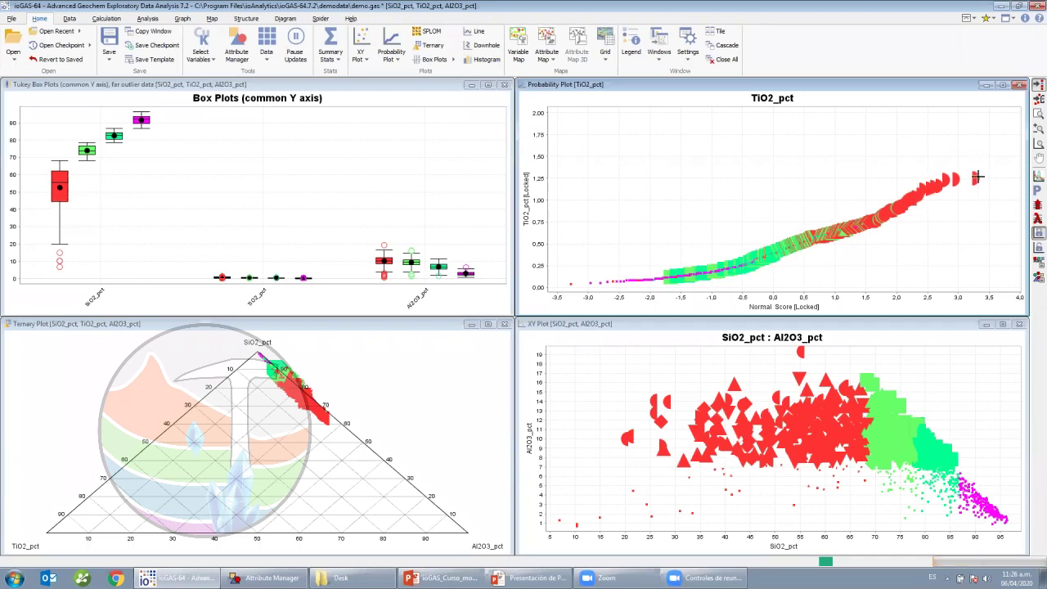
click(974, 179)
click(975, 178)
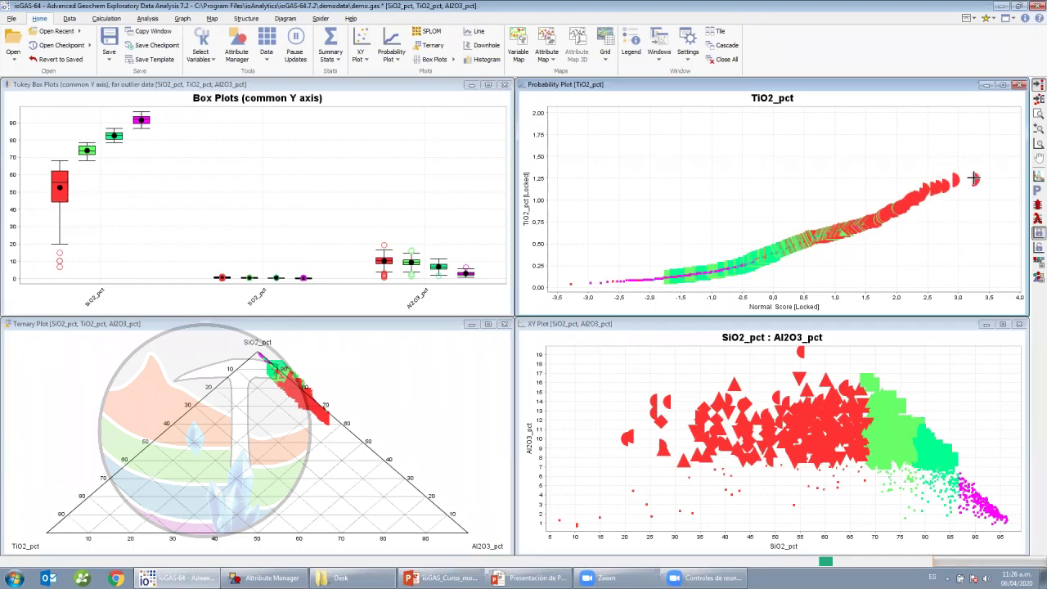
click(975, 178)
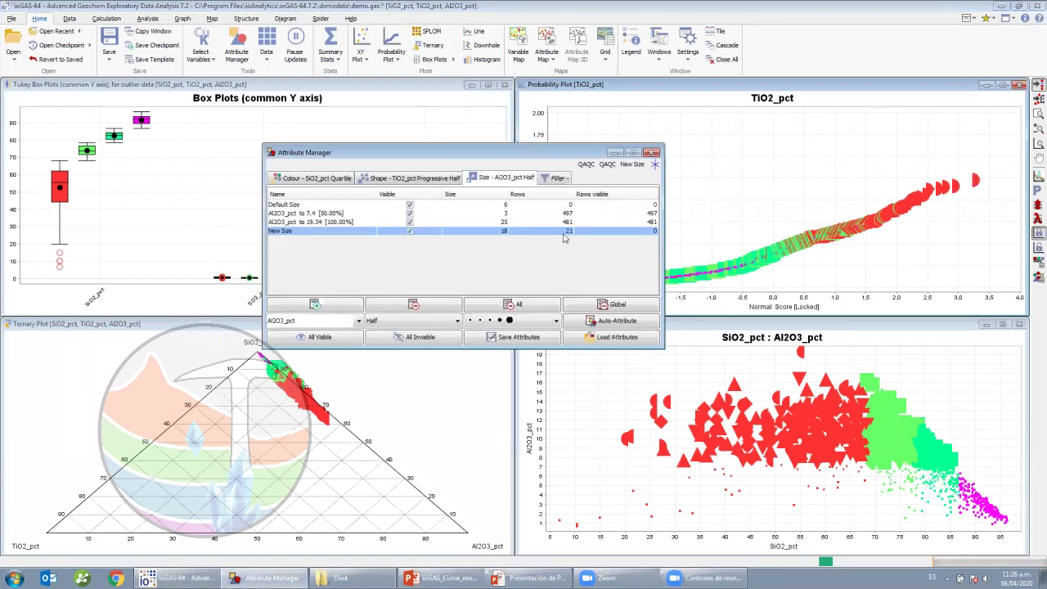
click(307, 178)
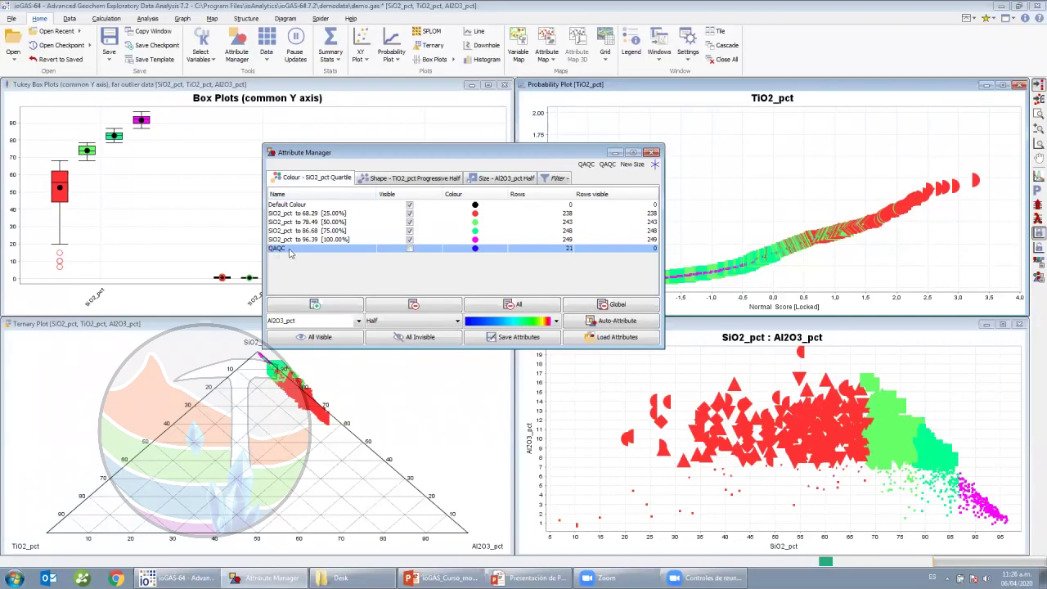
drag(388, 159, 315, 131)
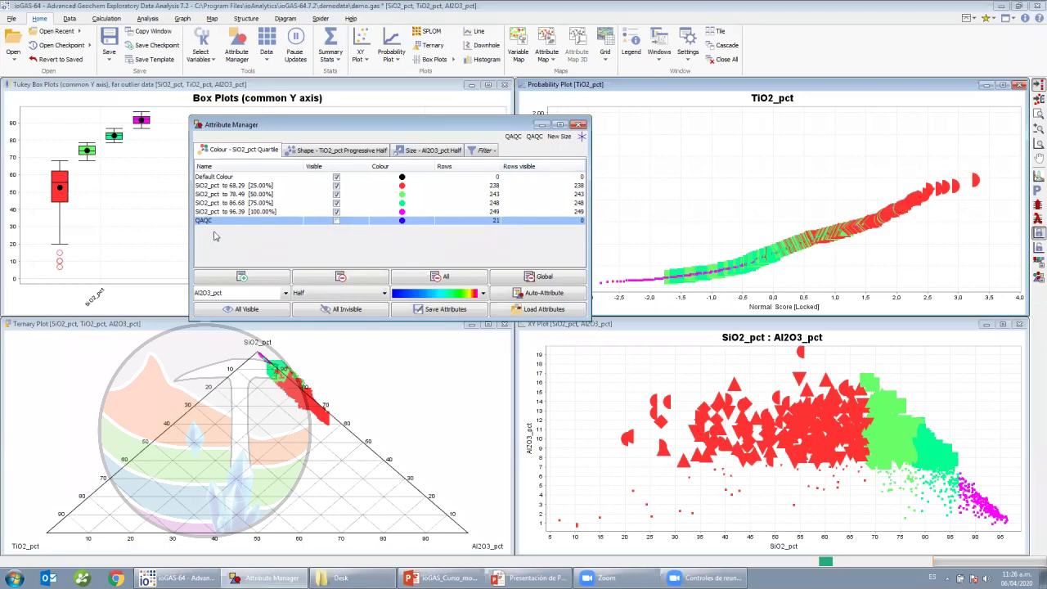
Apply the active QAQC attributes with an attribute polygon around the upper end of the TiO2_pct probability curve
click(1038, 99)
click(964, 146)
click(905, 174)
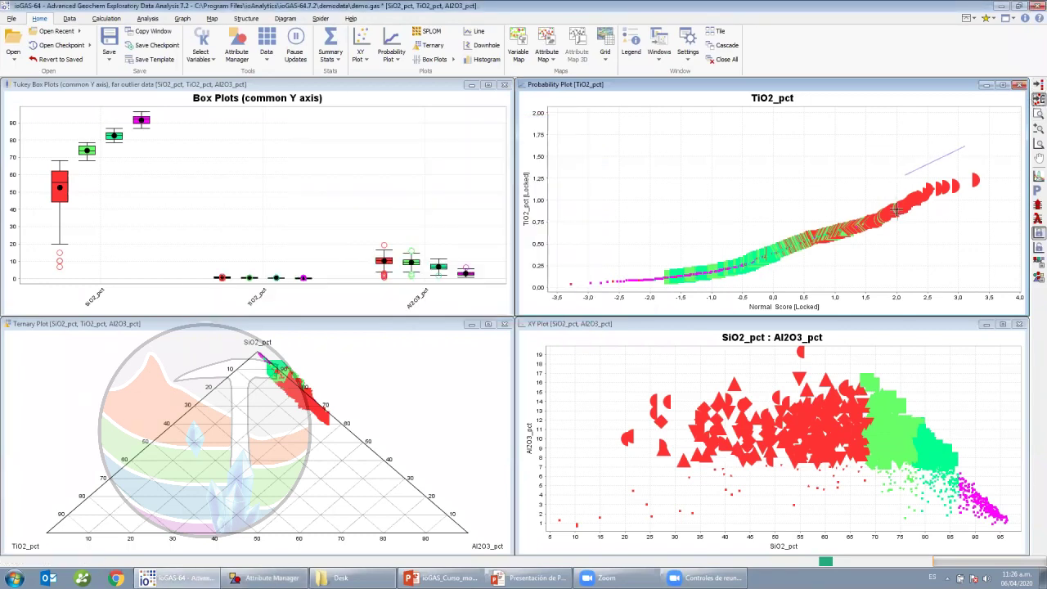
click(897, 203)
click(935, 240)
click(1001, 185)
double_click(999, 185)
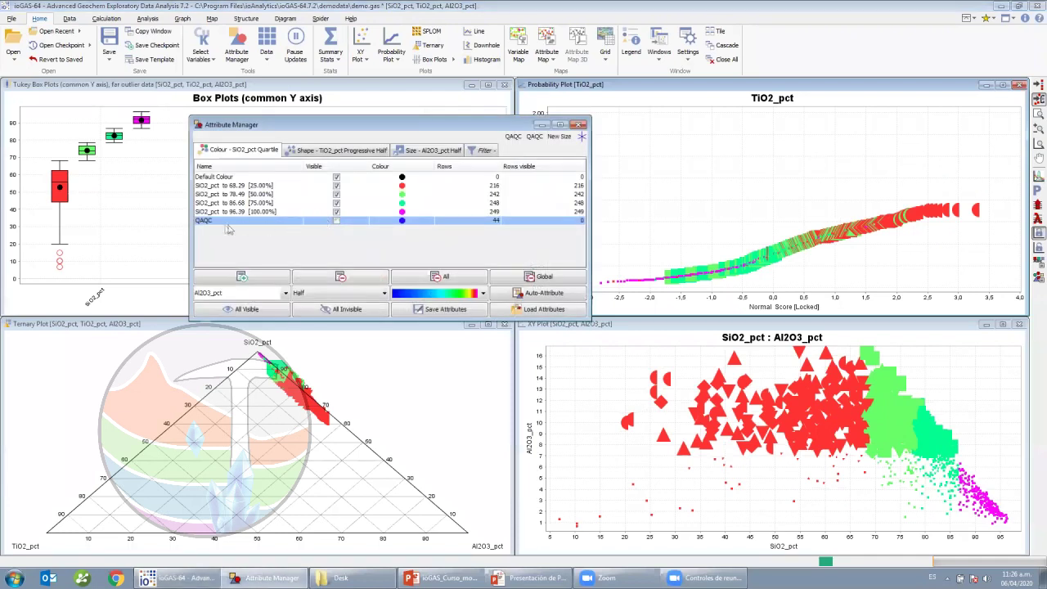
Toggle the QAQC colour class's visibility on and off to compare the plots with and without those samples
click(336, 221)
click(336, 221)
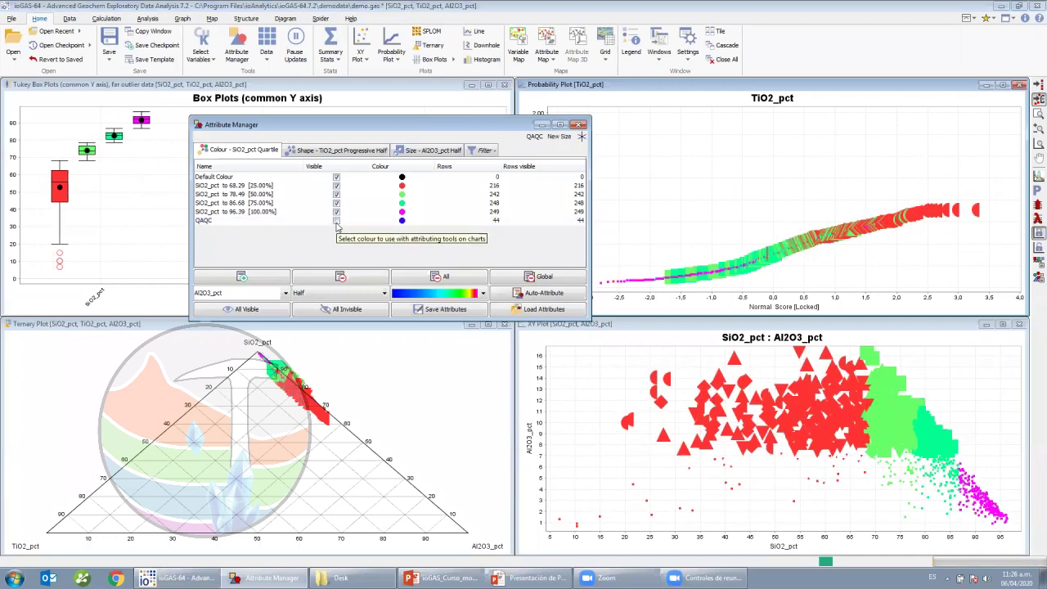
click(337, 221)
click(336, 221)
click(336, 221)
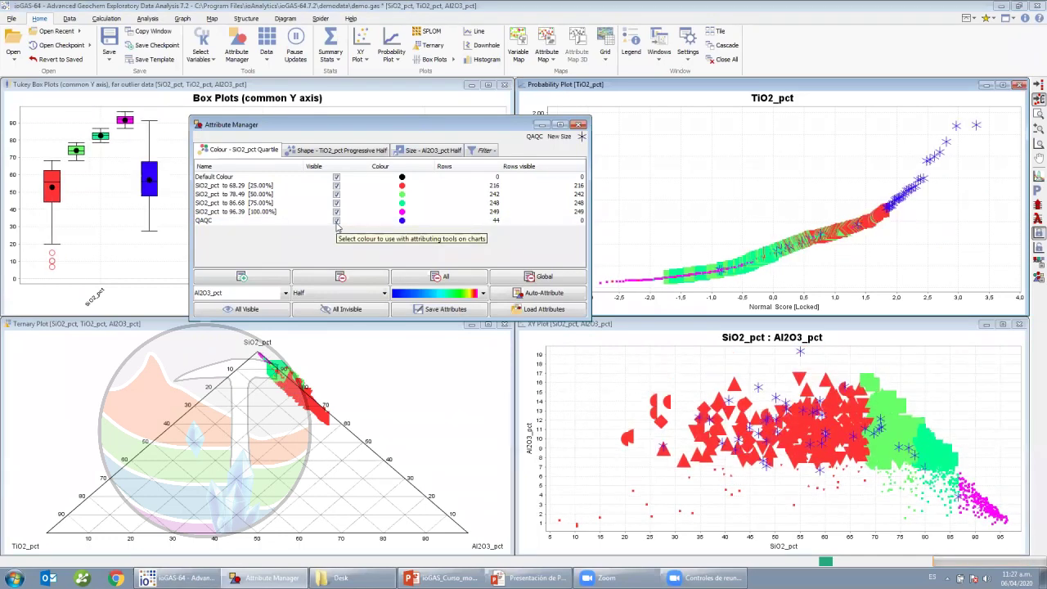
click(337, 221)
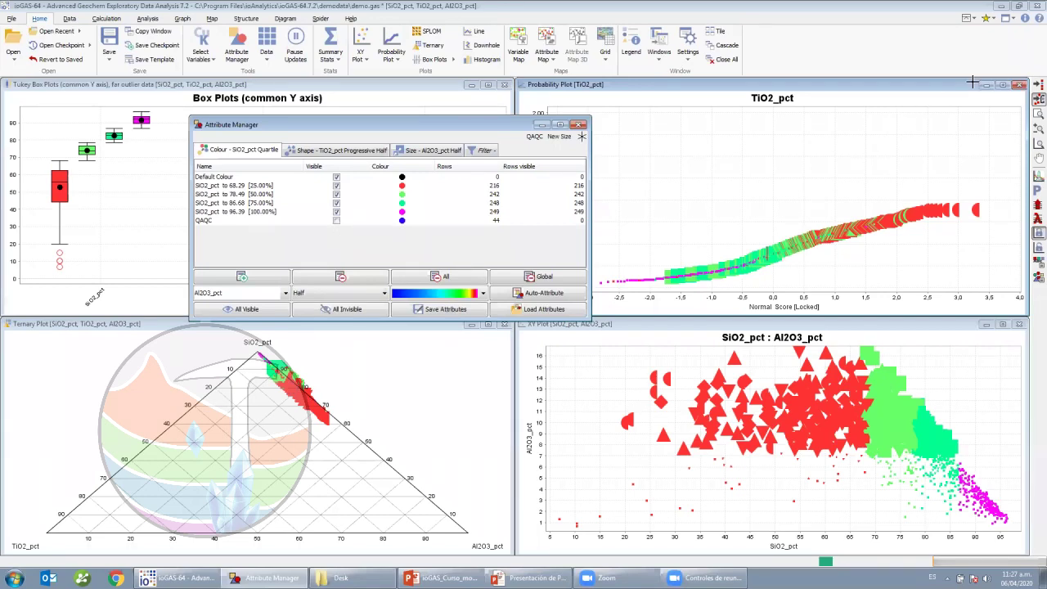
Apply only the QAQC shape and New Size classes with a polygon around the highest visible TiO2_pct samples, and check the attribute lists
click(1036, 85)
click(1034, 87)
click(1037, 98)
click(971, 191)
click(914, 196)
click(896, 217)
click(911, 242)
double_click(994, 224)
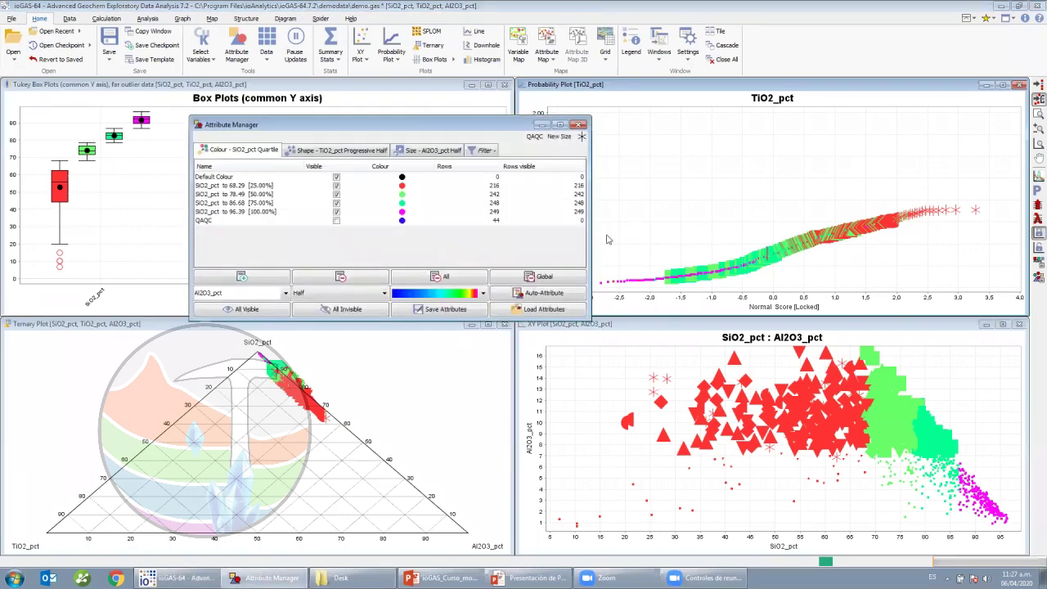
click(345, 151)
click(416, 150)
click(247, 150)
Add three new colour classes to the SiO2_pct colour attributes
click(1039, 96)
drag(247, 124, 398, 179)
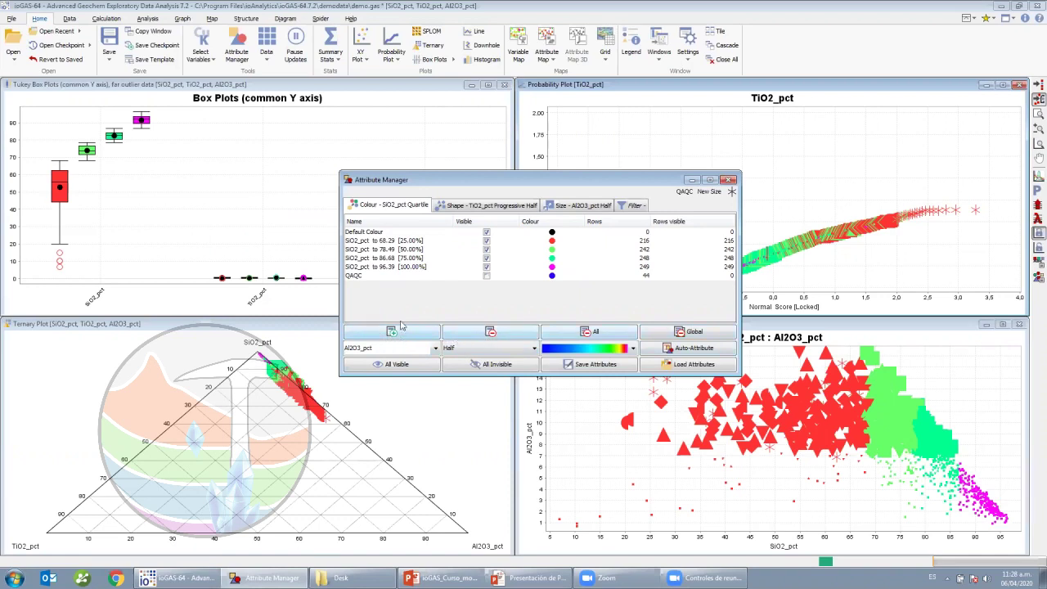
click(391, 331)
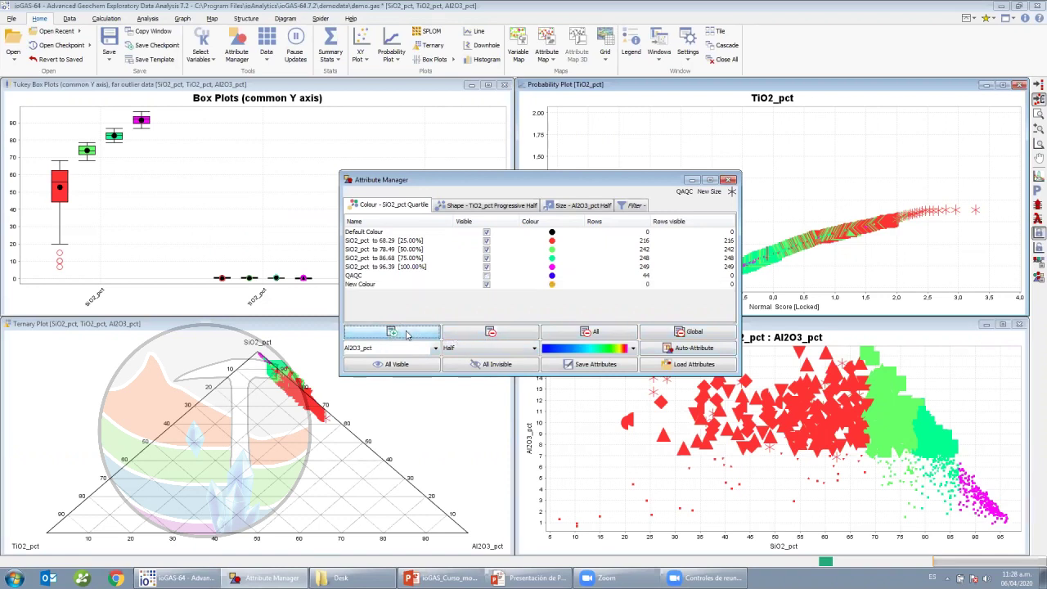
click(411, 339)
click(411, 339)
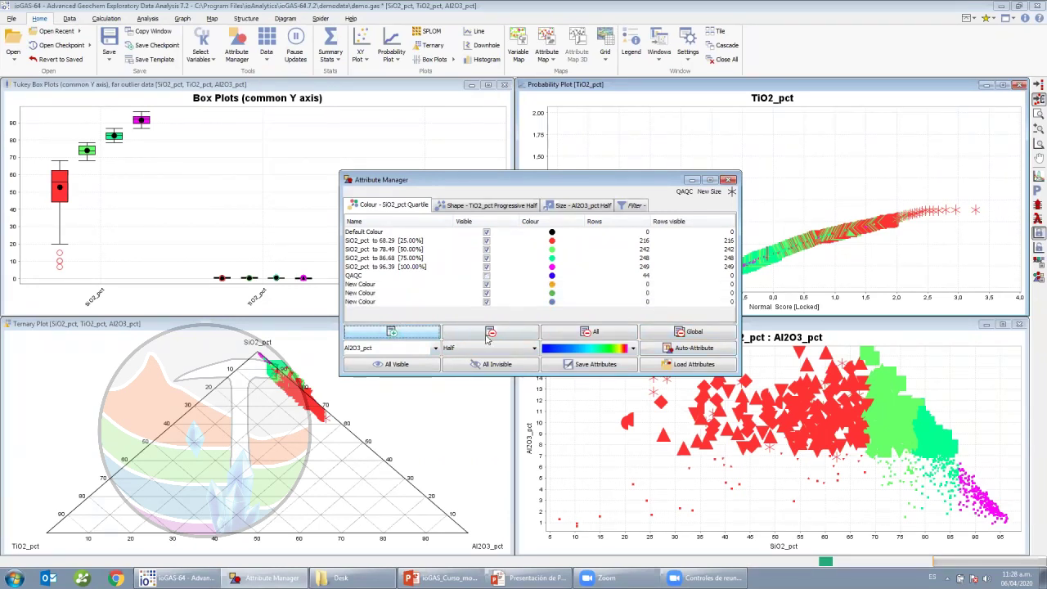
Delete the last two of the three New Colour classes and confirm each deletion
click(411, 303)
click(491, 333)
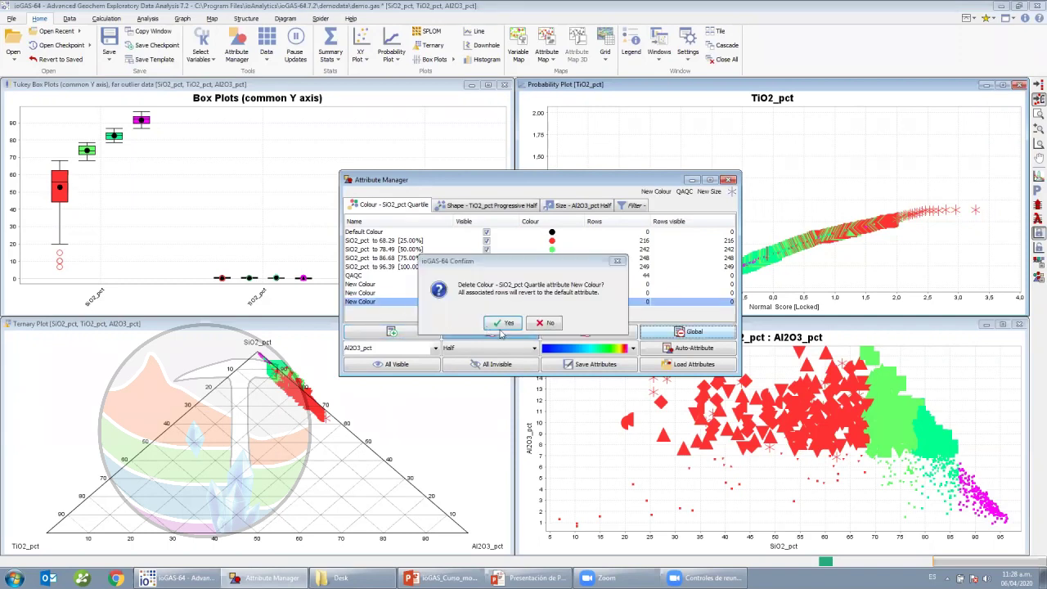
click(495, 322)
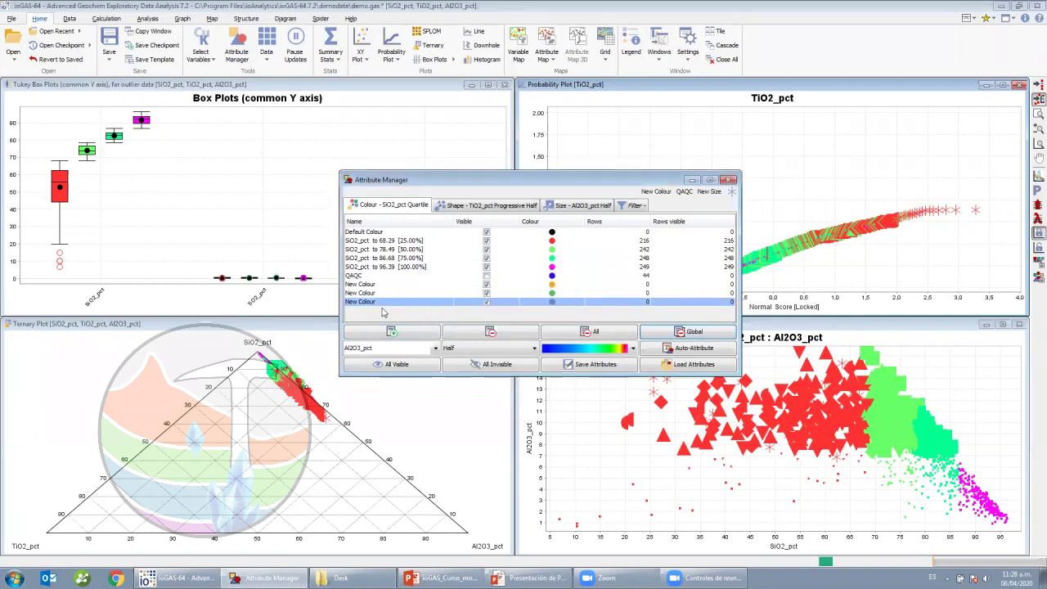
key(Delete)
click(504, 323)
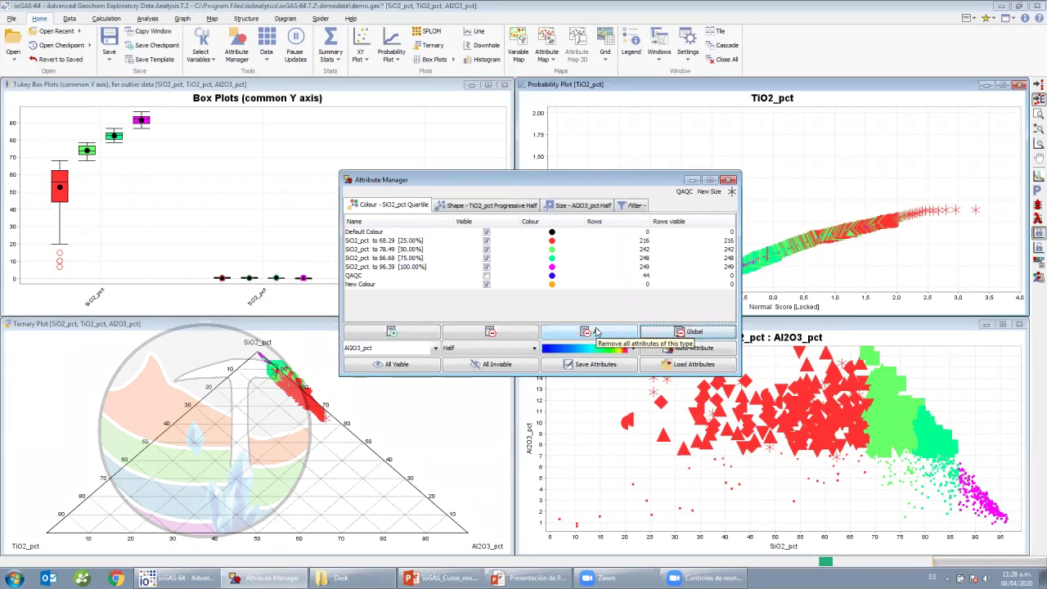
Delete the remaining New Colour class, and make the QAQC colour class both visible and active
drag(561, 178, 760, 147)
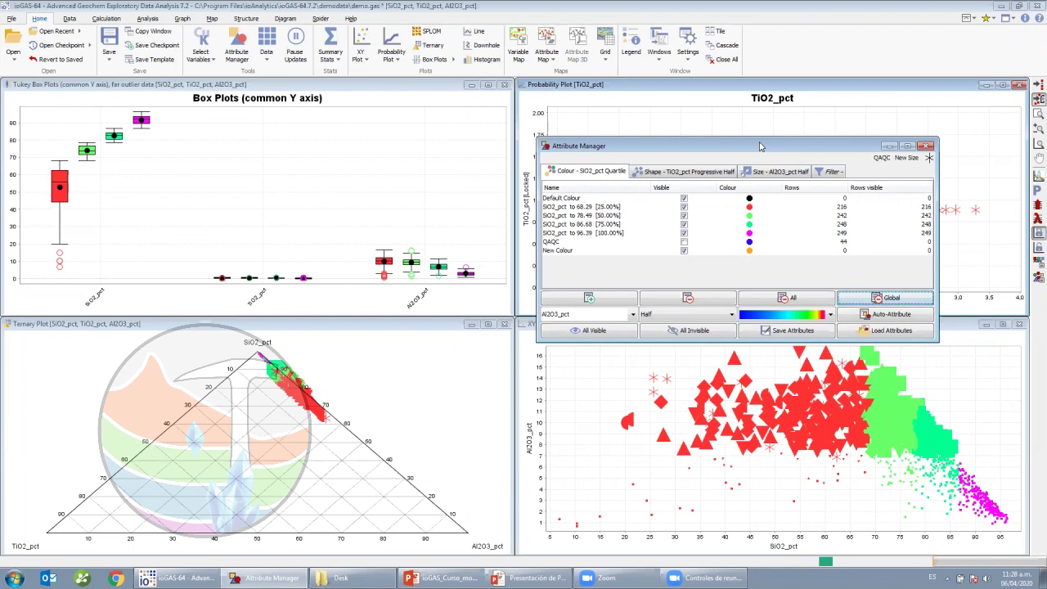
click(684, 243)
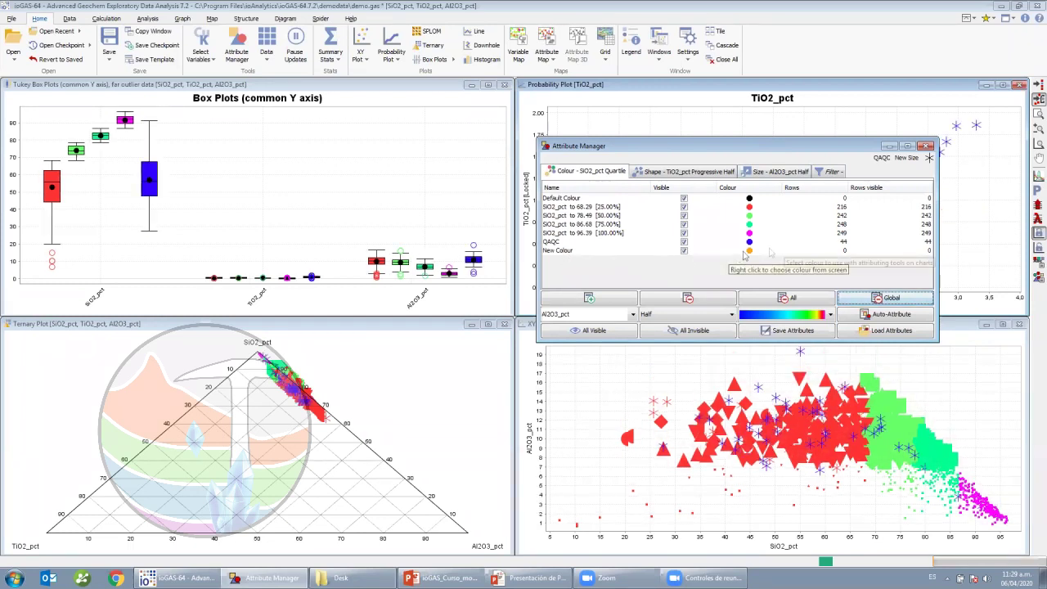
click(580, 242)
click(582, 251)
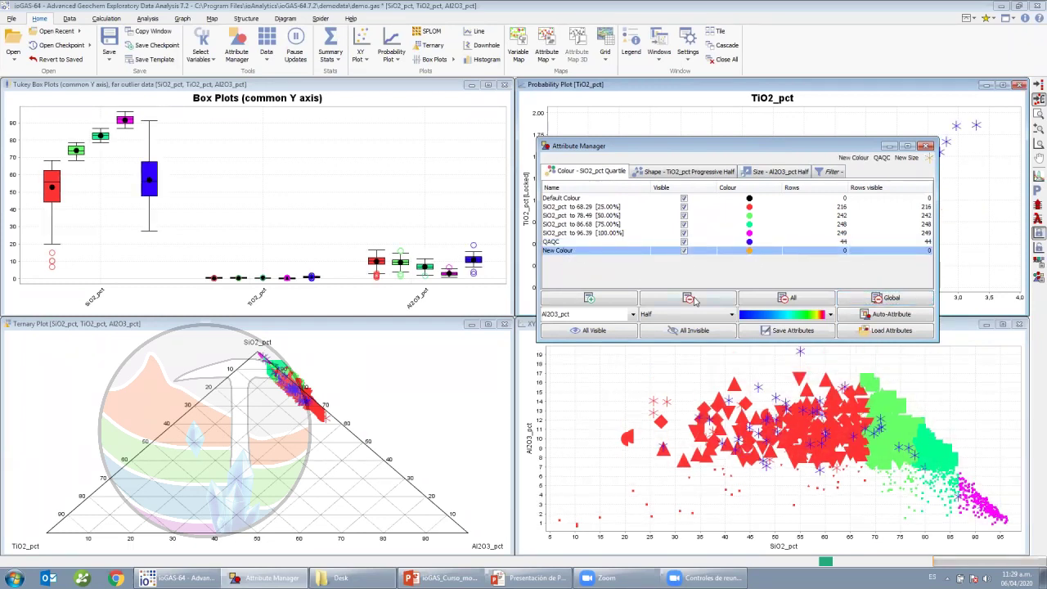
click(687, 298)
click(504, 323)
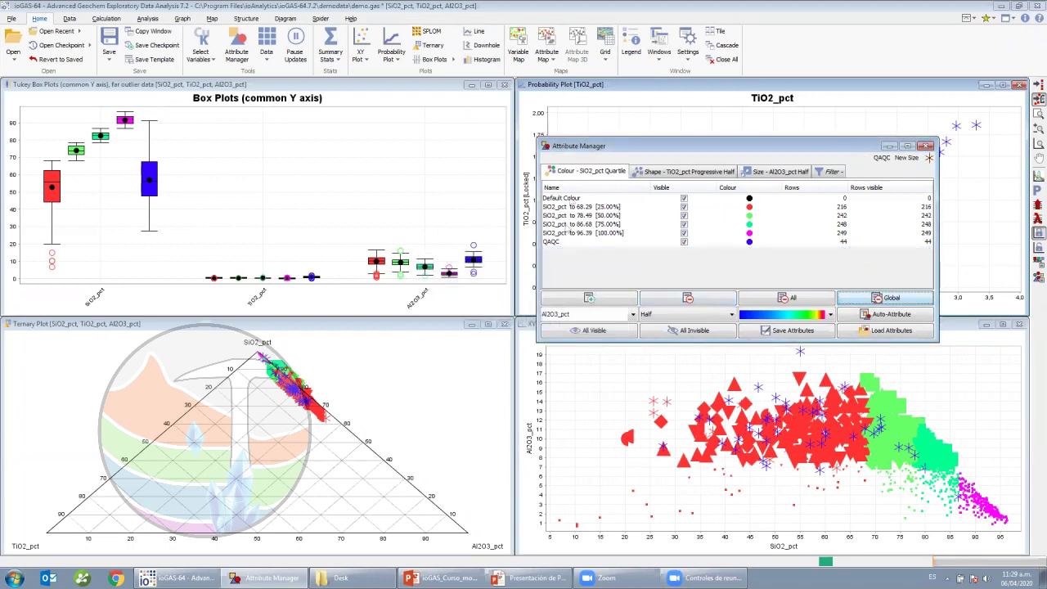
click(553, 244)
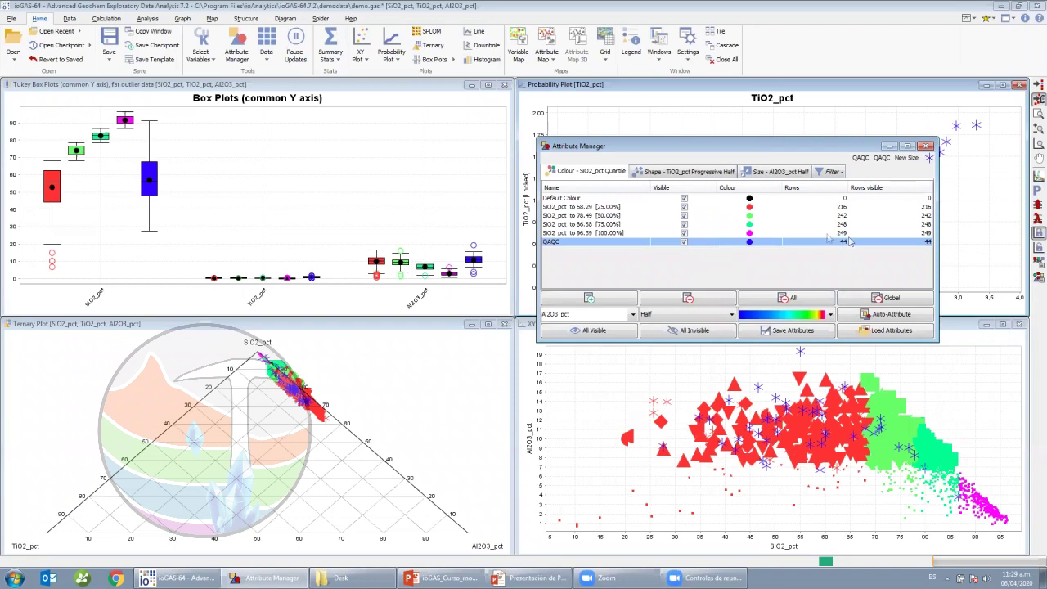
Move the Attribute Manager to another spot, deselect the QAQC colour class and make it active again
drag(610, 150, 417, 161)
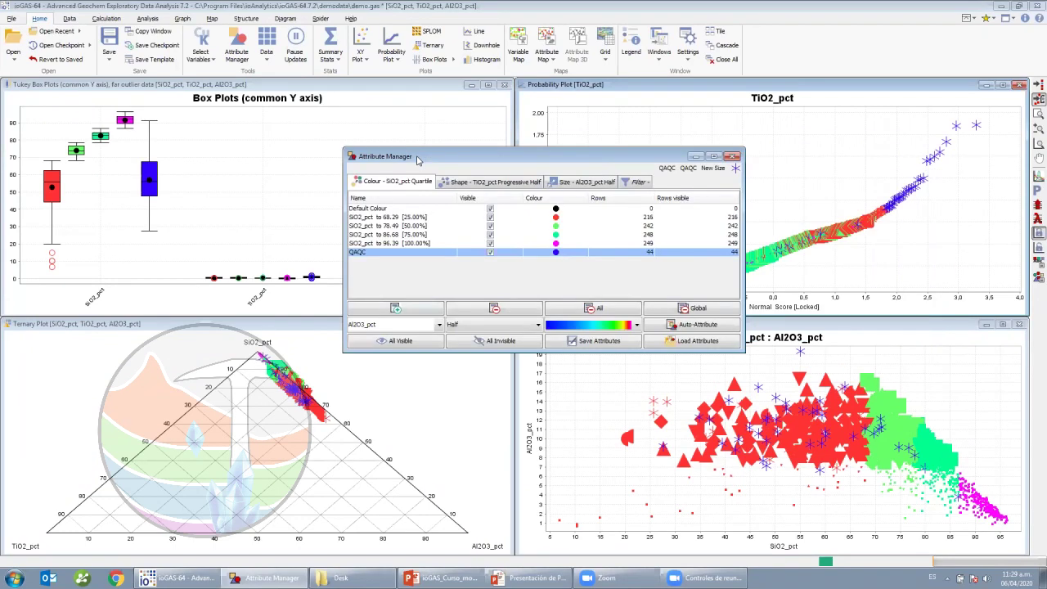
click(386, 262)
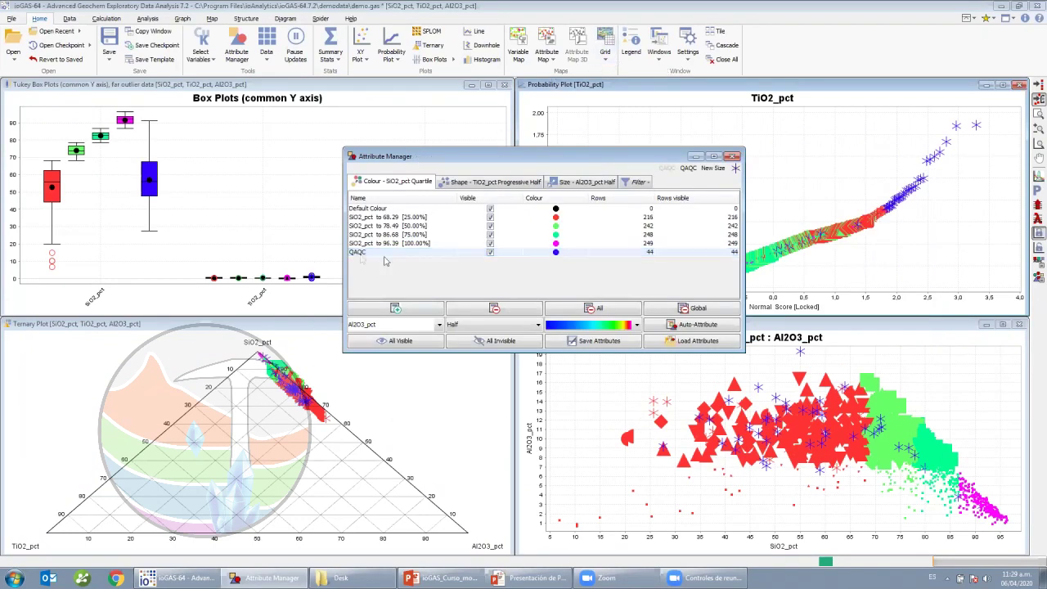
click(625, 256)
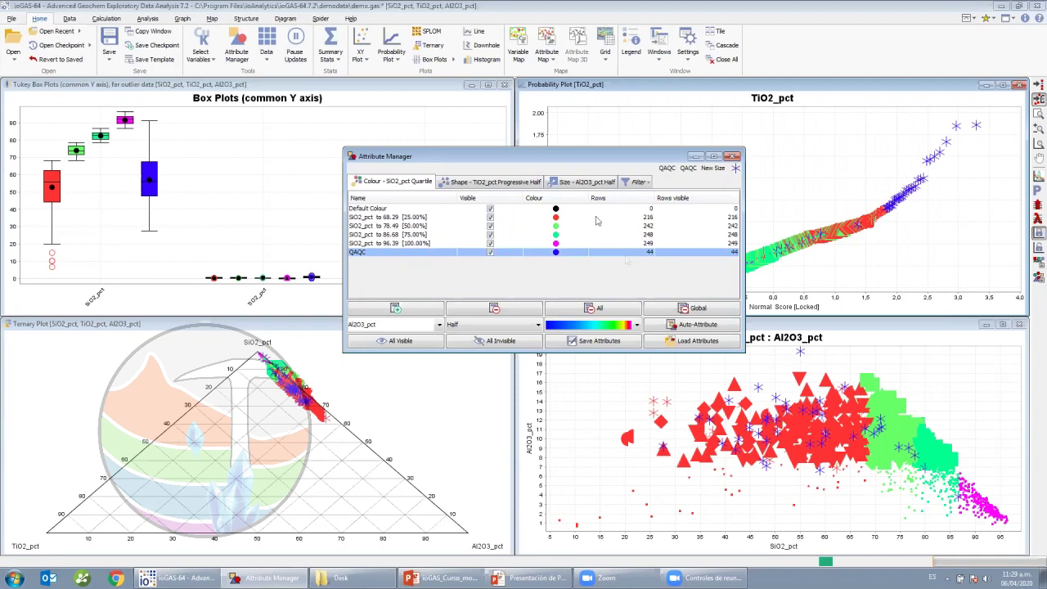
drag(491, 156, 585, 162)
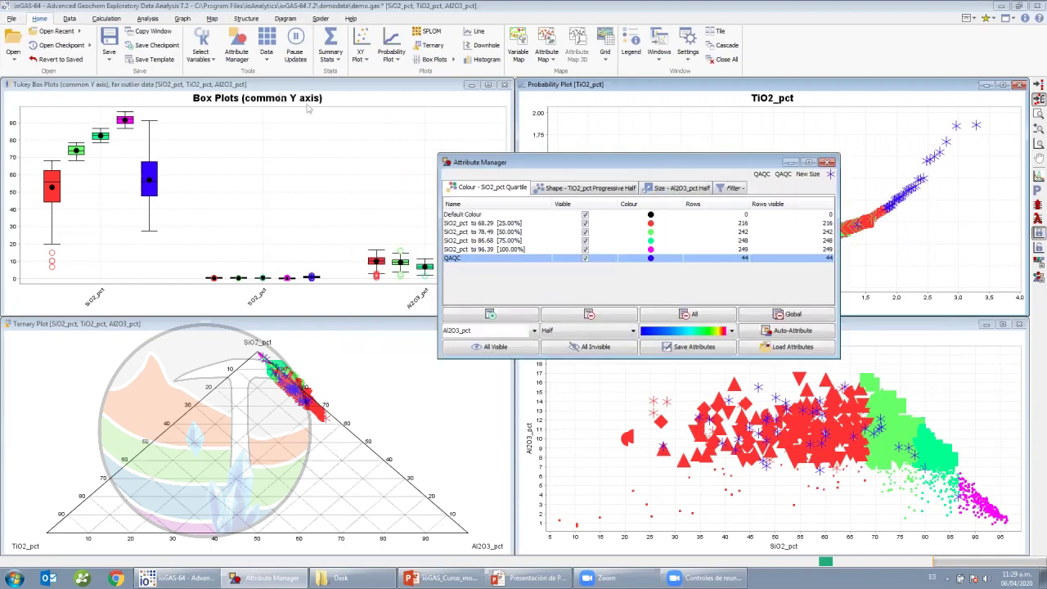
Open the data table with all columns and look through it from the attribute columns across to the last analyte columns
click(237, 54)
click(266, 54)
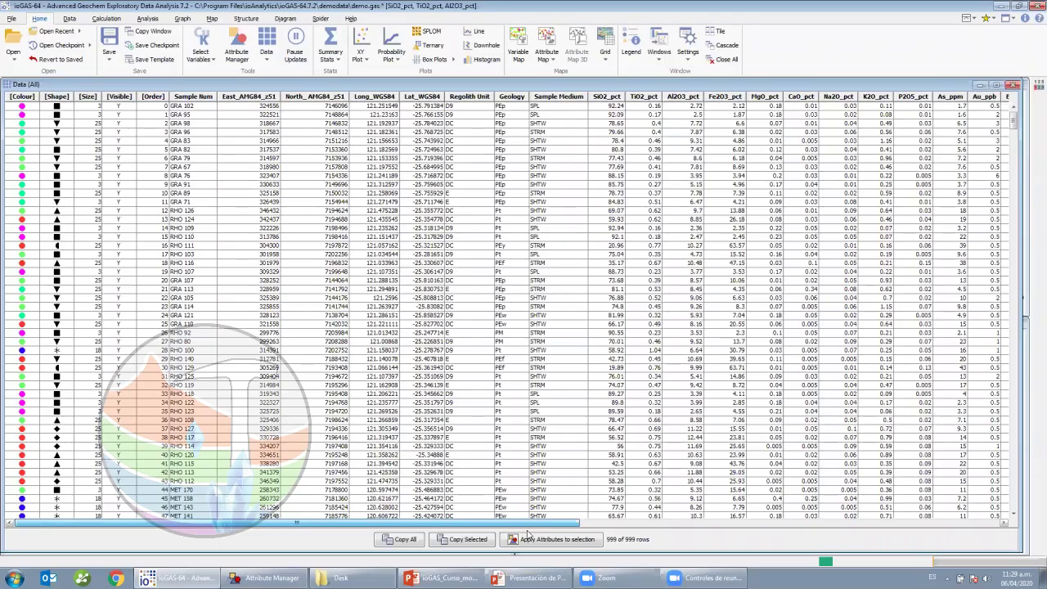
drag(535, 522, 961, 510)
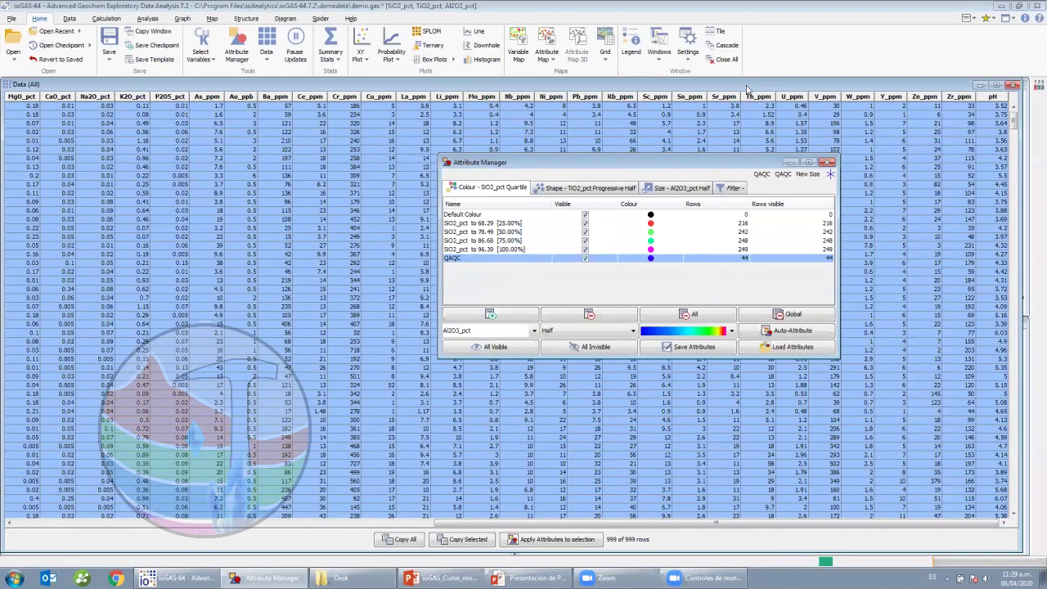
click(756, 116)
drag(851, 523, 309, 527)
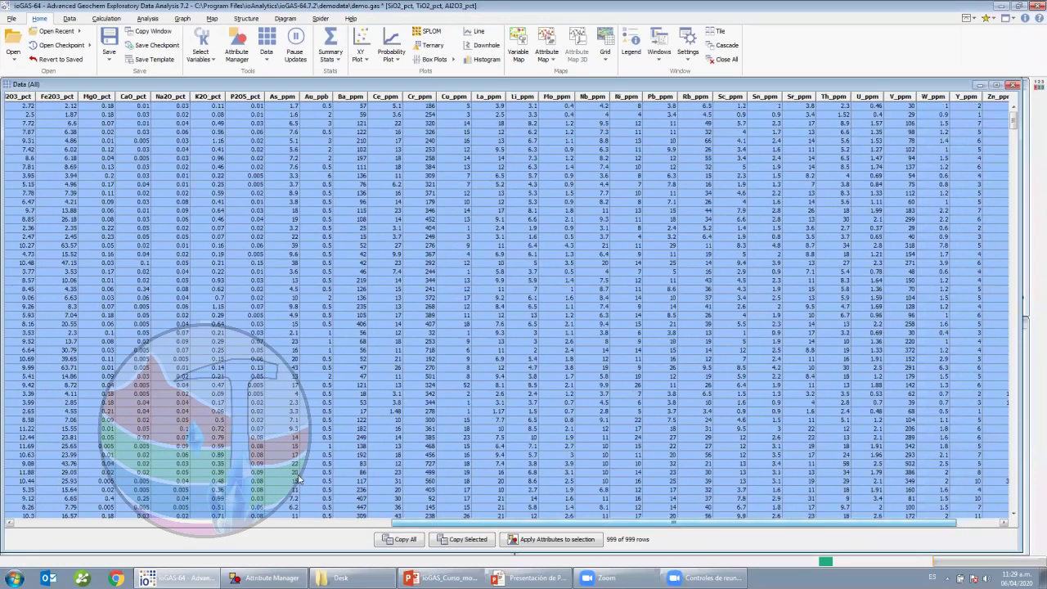
scroll(299, 480, left, 10)
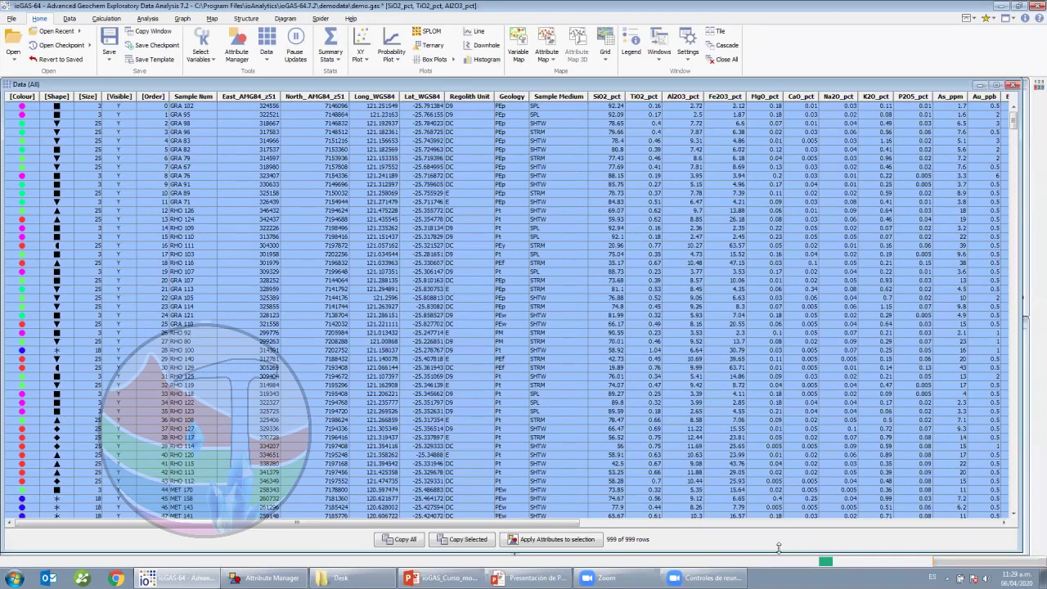
Check the active class in the colour, shape and size attribute lists before assigning rows
key(alt+Tab)
click(459, 259)
click(577, 188)
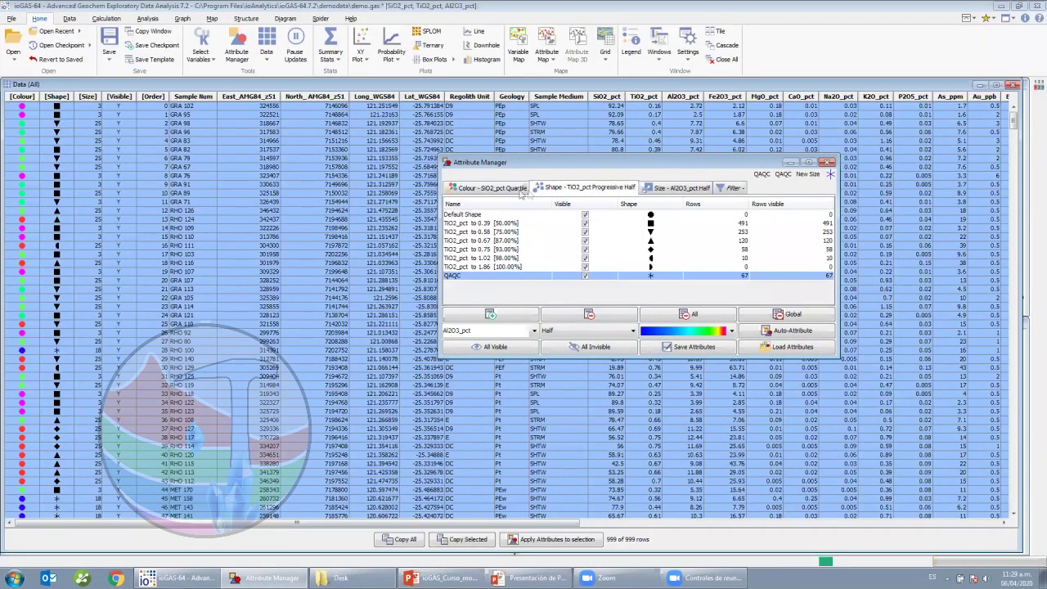
click(481, 188)
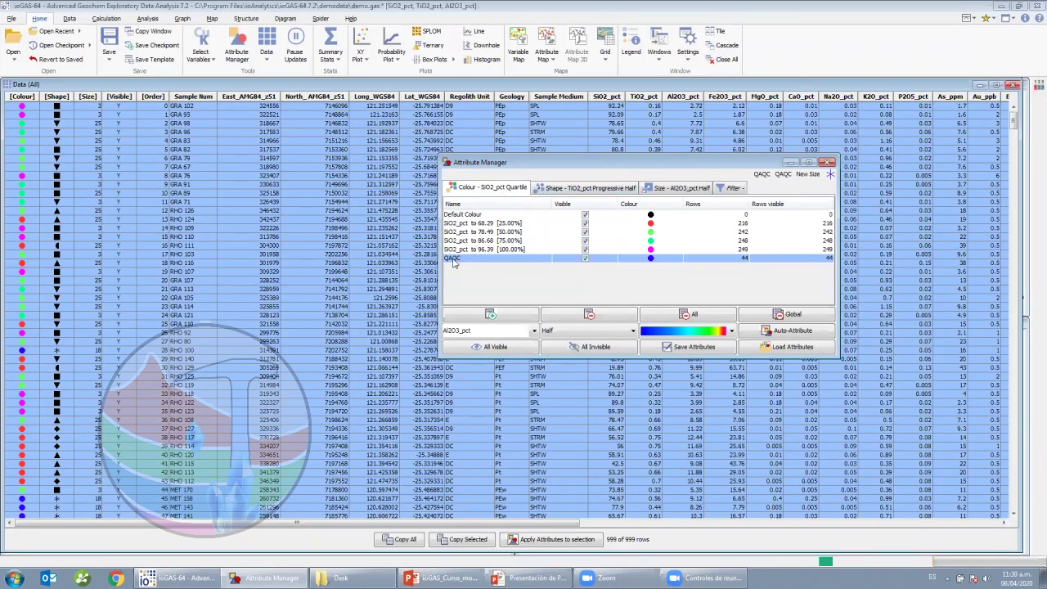
click(573, 189)
click(654, 188)
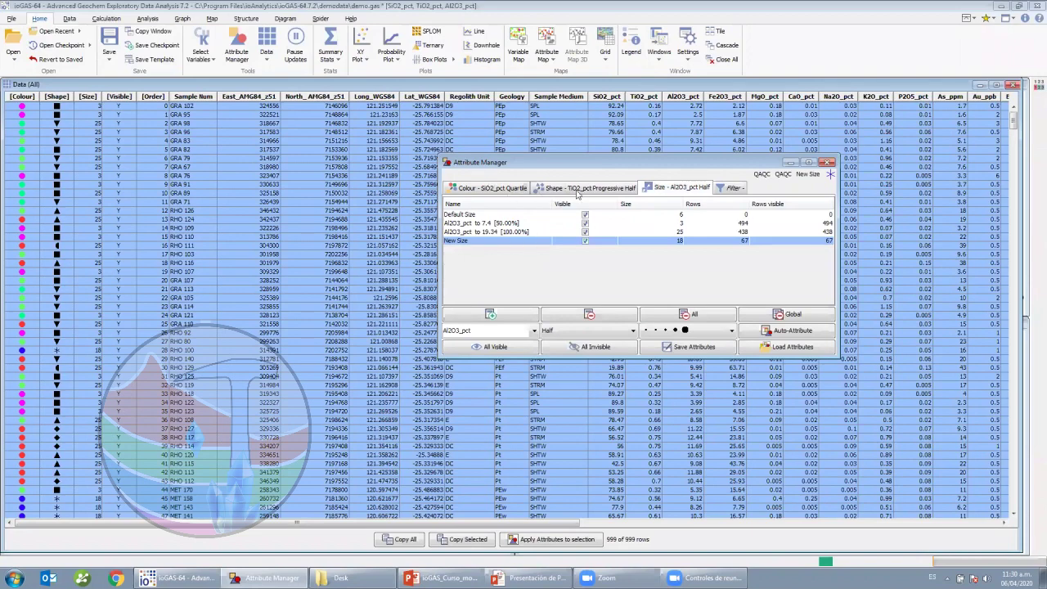
Apply the active QAQC colour, QAQC shape and New Size classes to the table rows RHO 124, RHO 92, RHO 118 and RHO 114
click(732, 86)
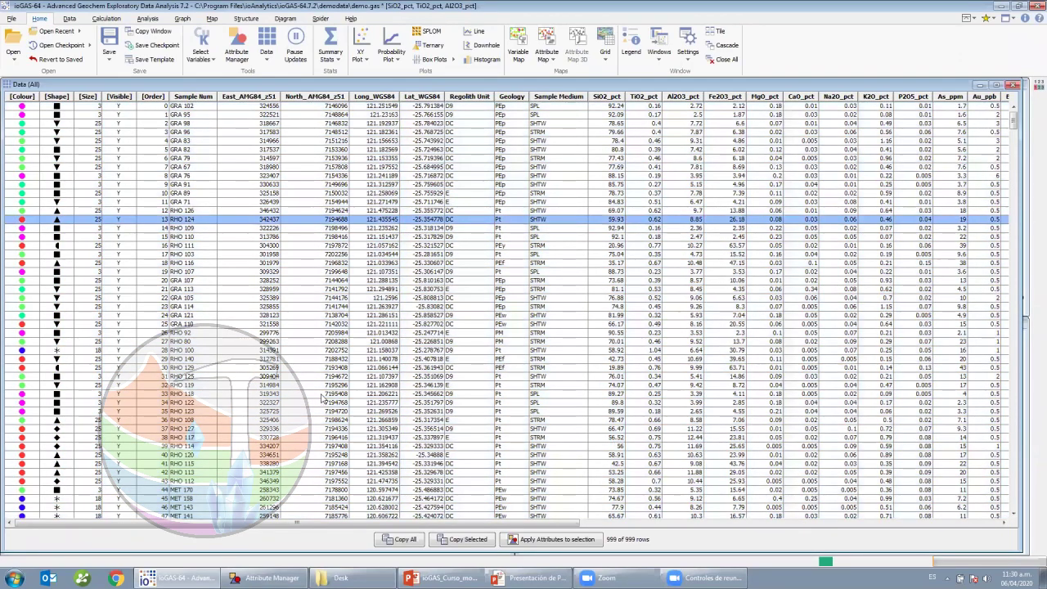
ctrl+click(319, 333)
ctrl+click(324, 394)
ctrl+click(327, 446)
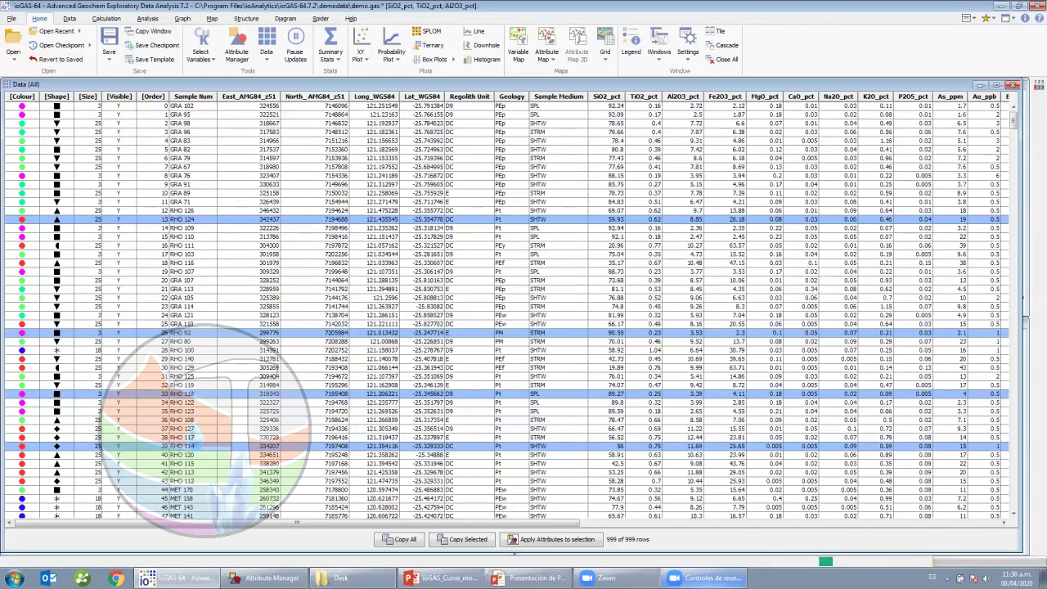
click(245, 44)
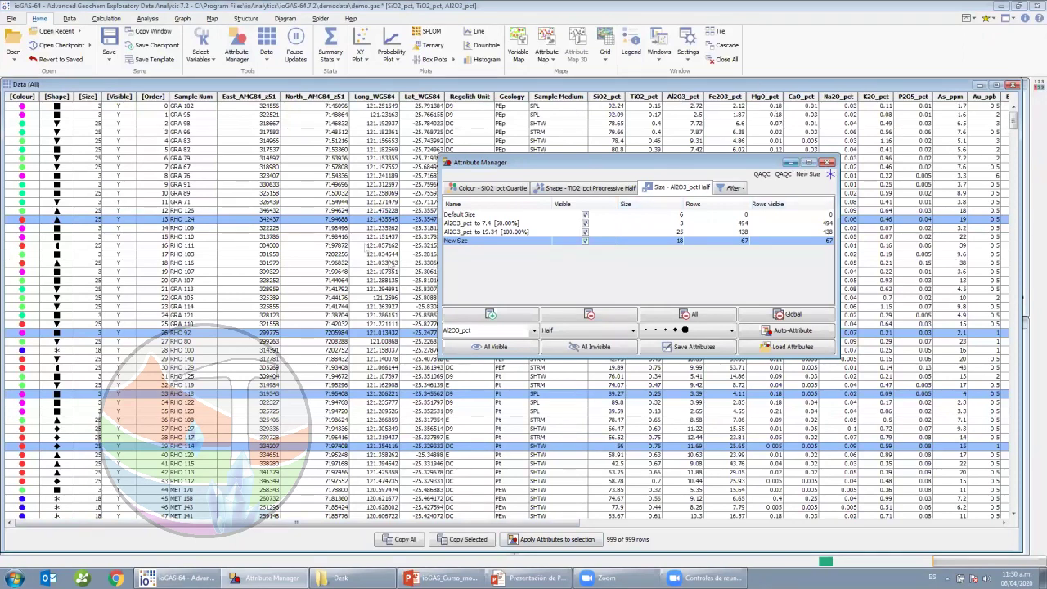
click(558, 539)
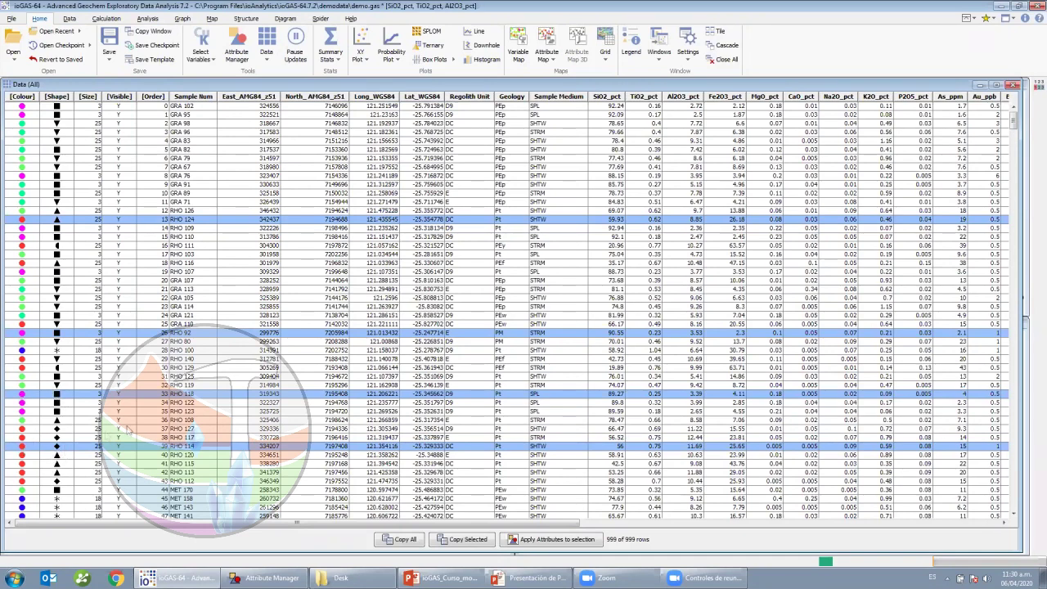
click(541, 540)
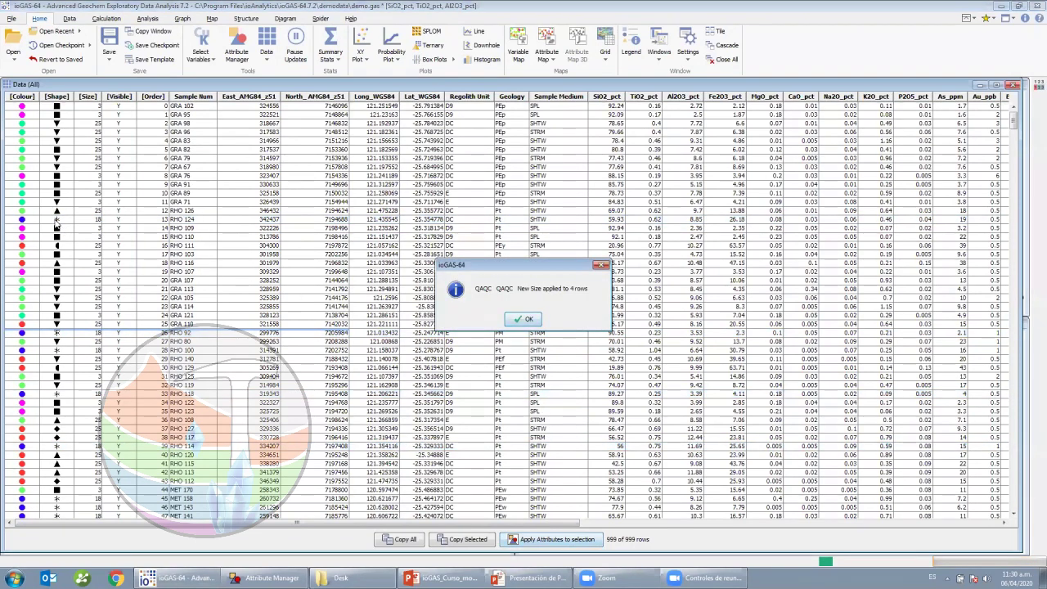
key(Return)
Highlight the four reclassified RHO rows again to examine their colour, shape and size attributes
ctrl+click(69, 333)
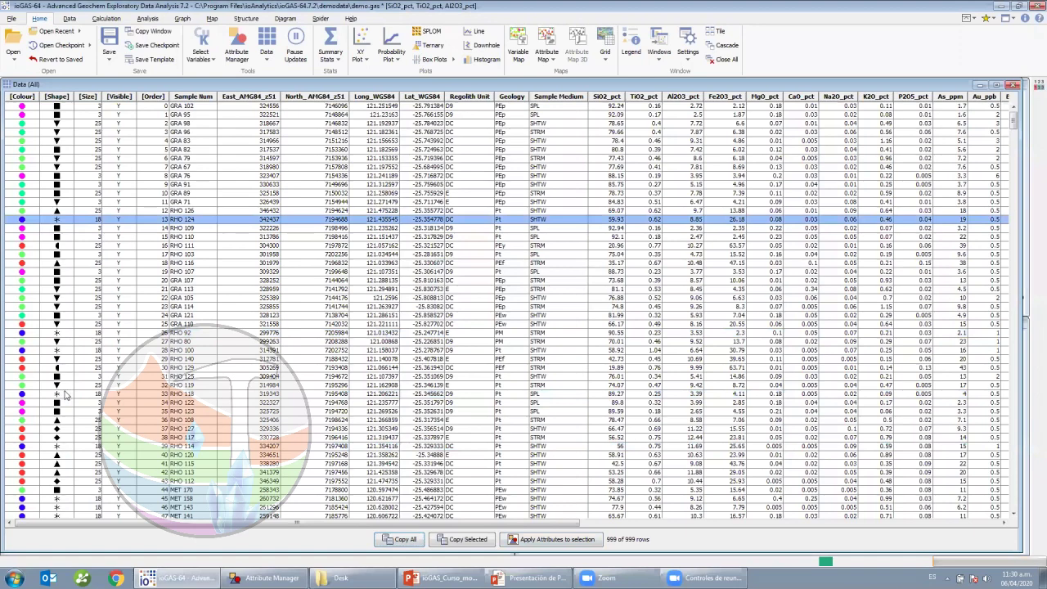
ctrl+click(68, 393)
ctrl+click(59, 446)
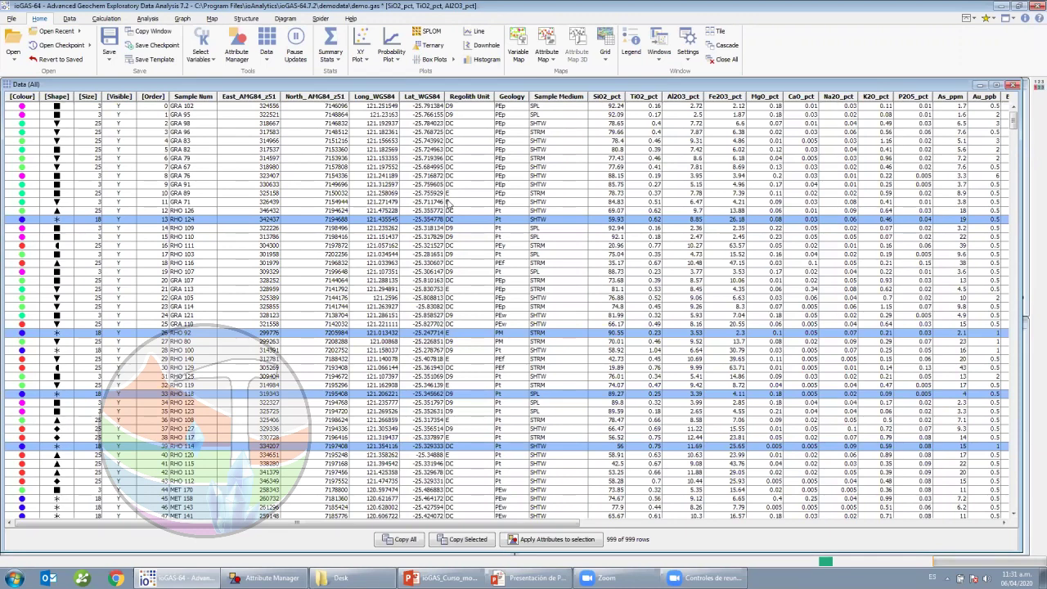
Sort the data table by Geology, followed by an ascending sort on SiO2_pct
key(alt+Tab)
key(alt+Tab)
click(511, 99)
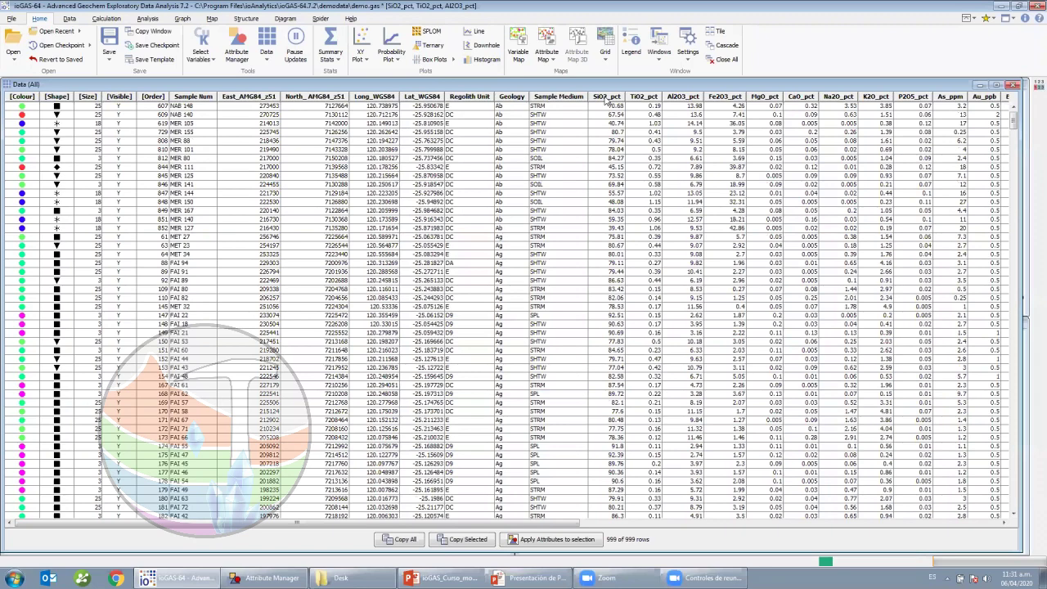
click(606, 99)
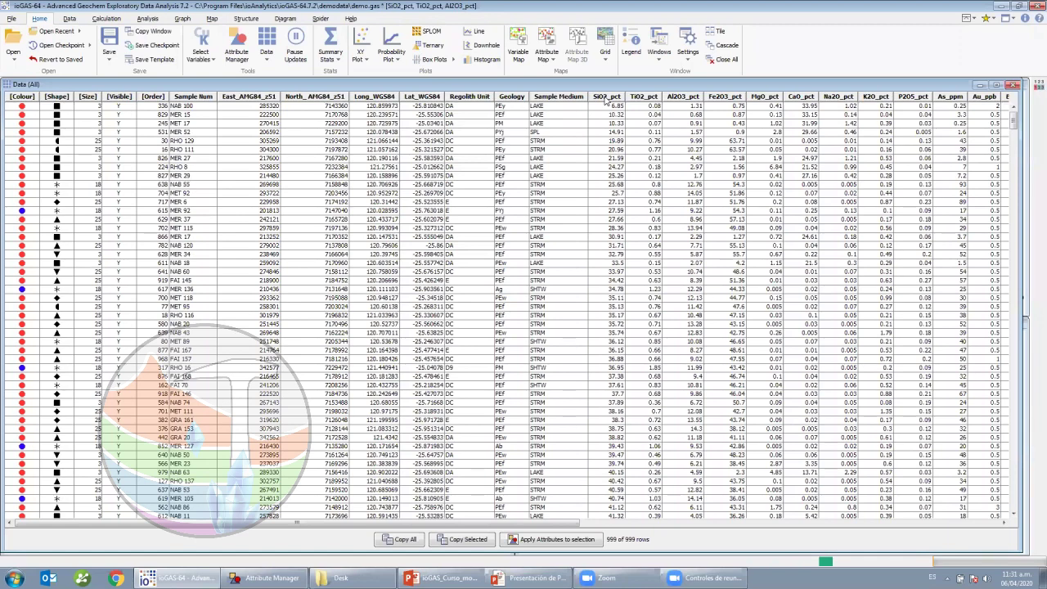
Auto-attribute the sample colours by the Geology column, replacing the SiO2_pct quartile classes
key(alt+Tab)
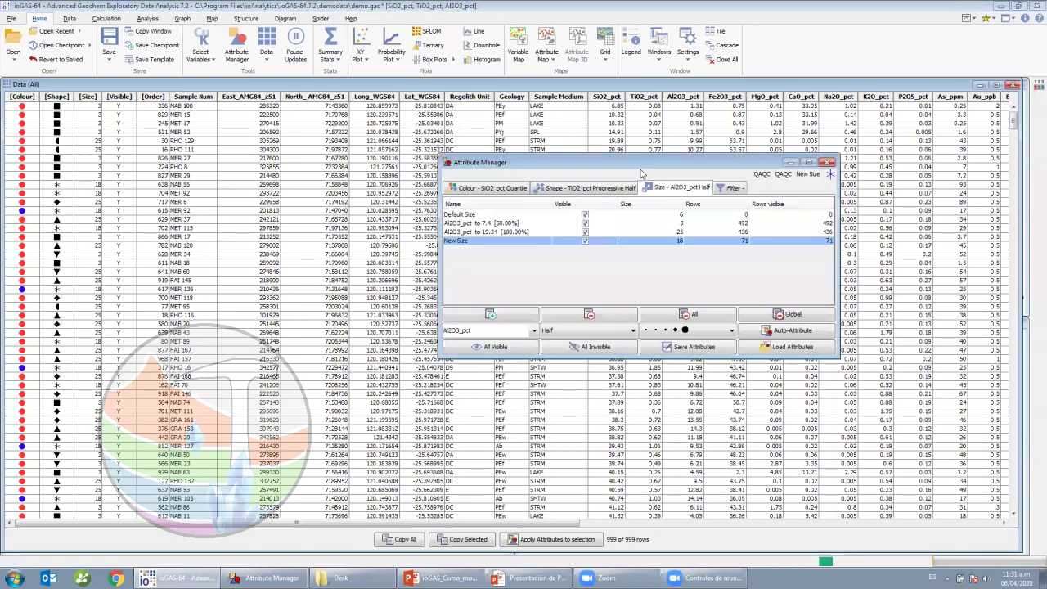
click(481, 188)
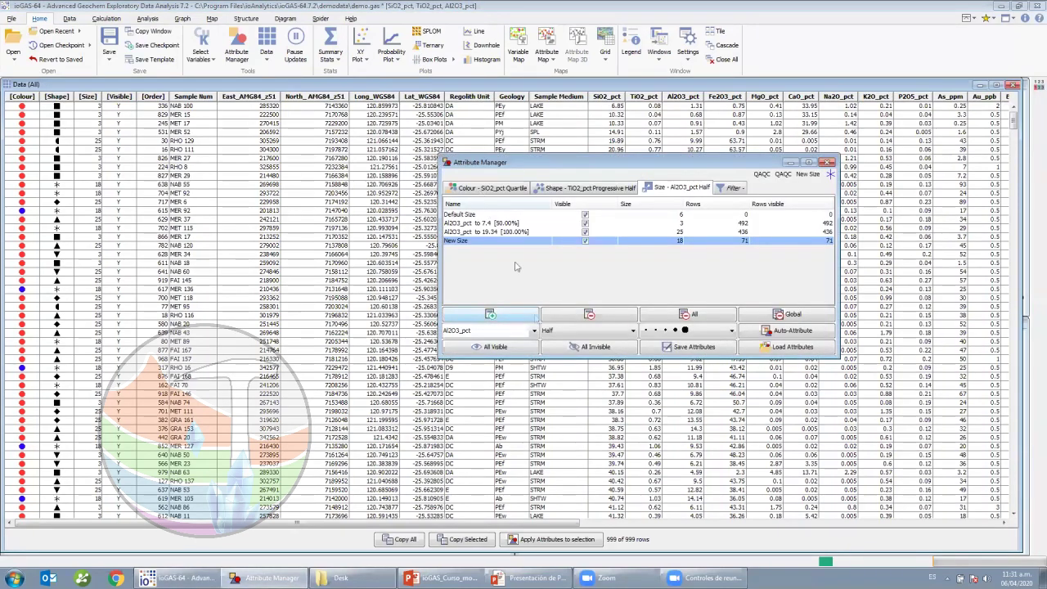
click(533, 330)
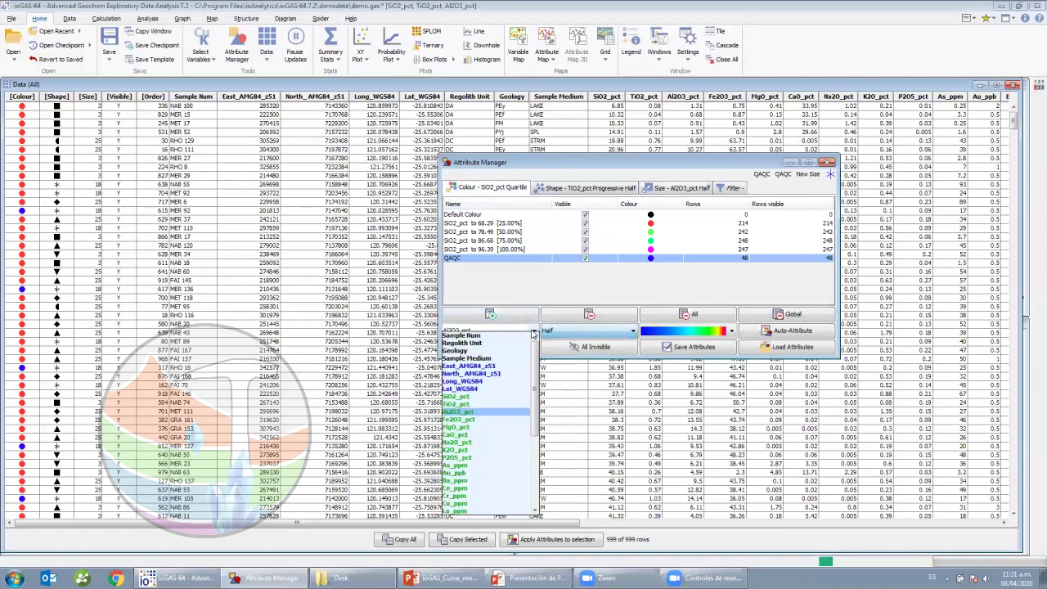
click(475, 361)
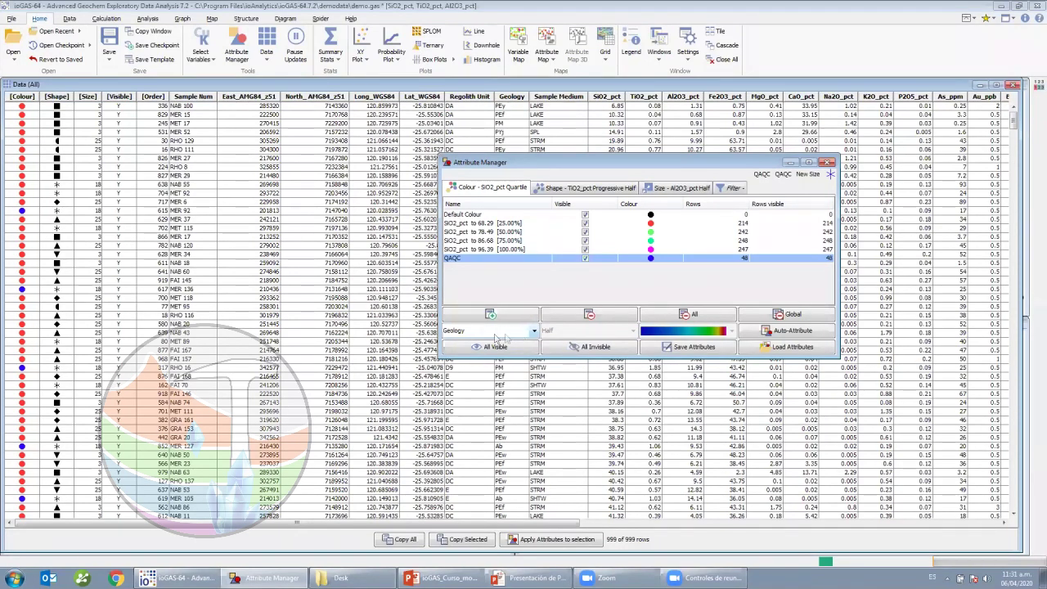
click(747, 335)
click(497, 321)
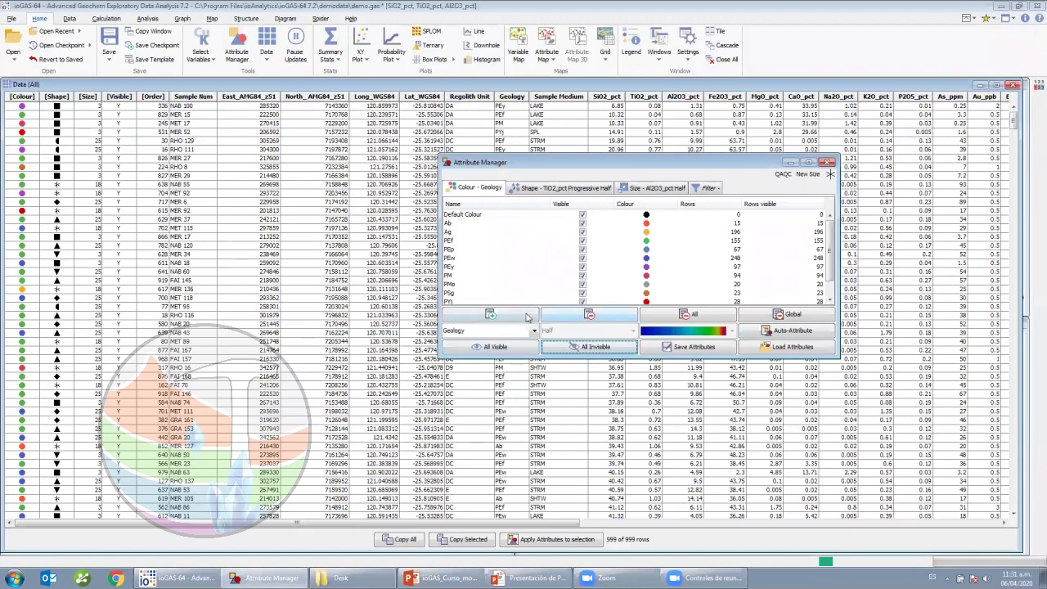
Make every Geology colour class except Ab invisible and return to the plots
click(553, 350)
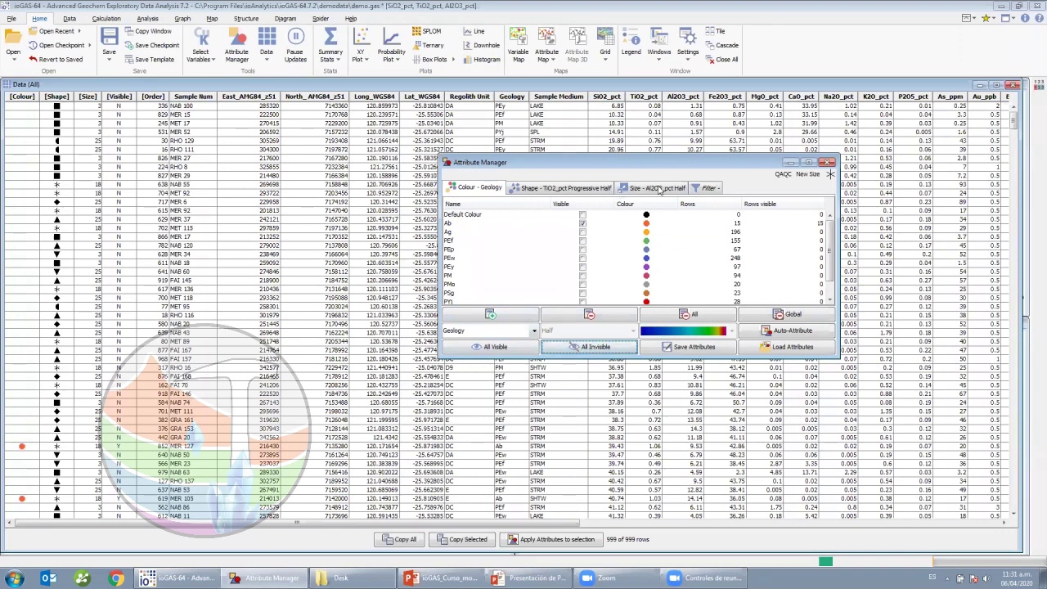
click(981, 85)
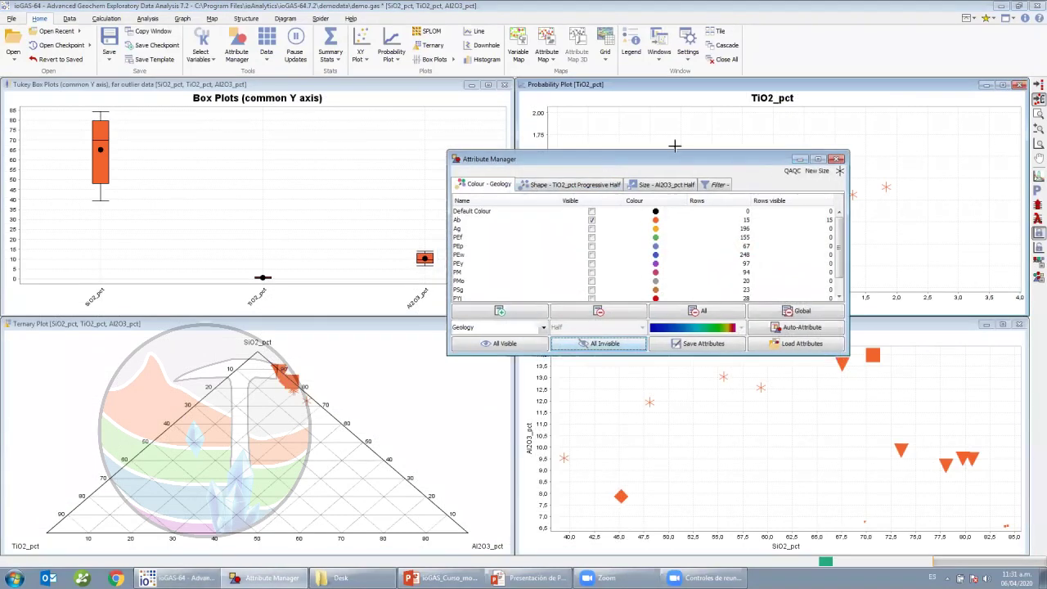
Reopen the data table with all columns, sort it by the Visible column and inspect the visible rows
click(269, 61)
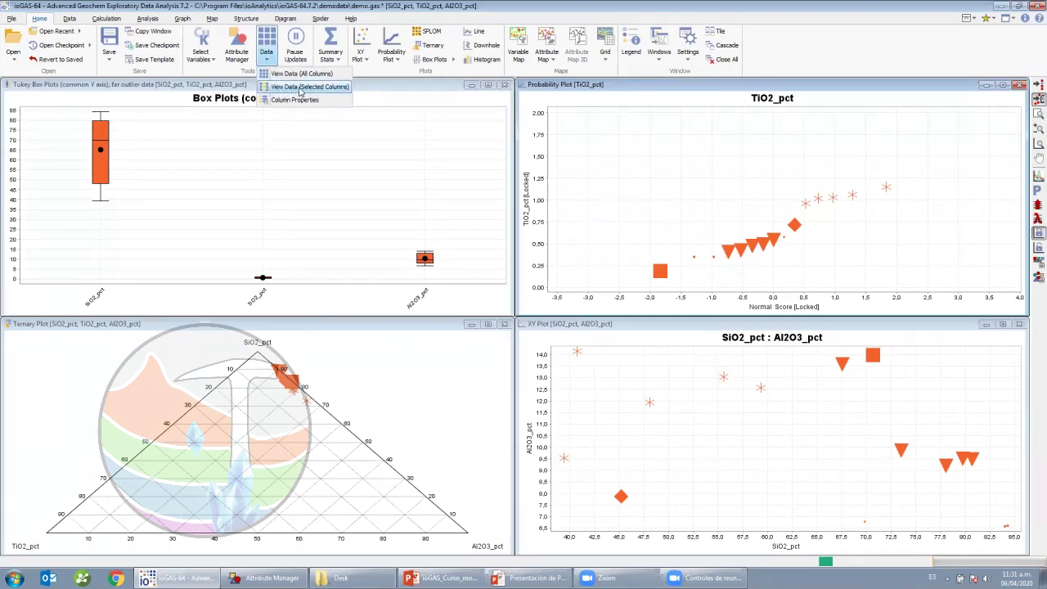
click(302, 75)
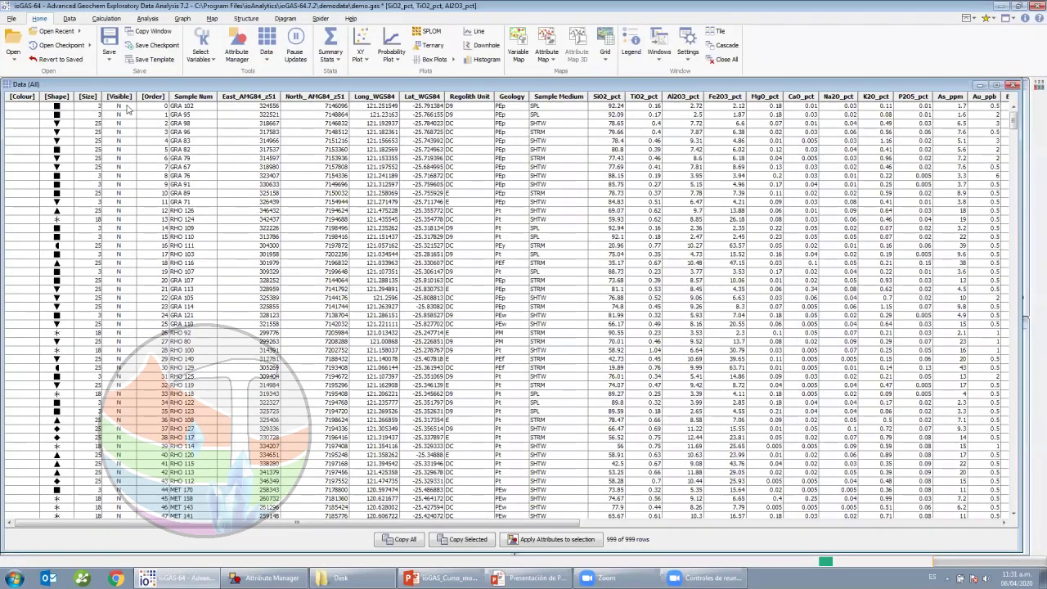
click(119, 97)
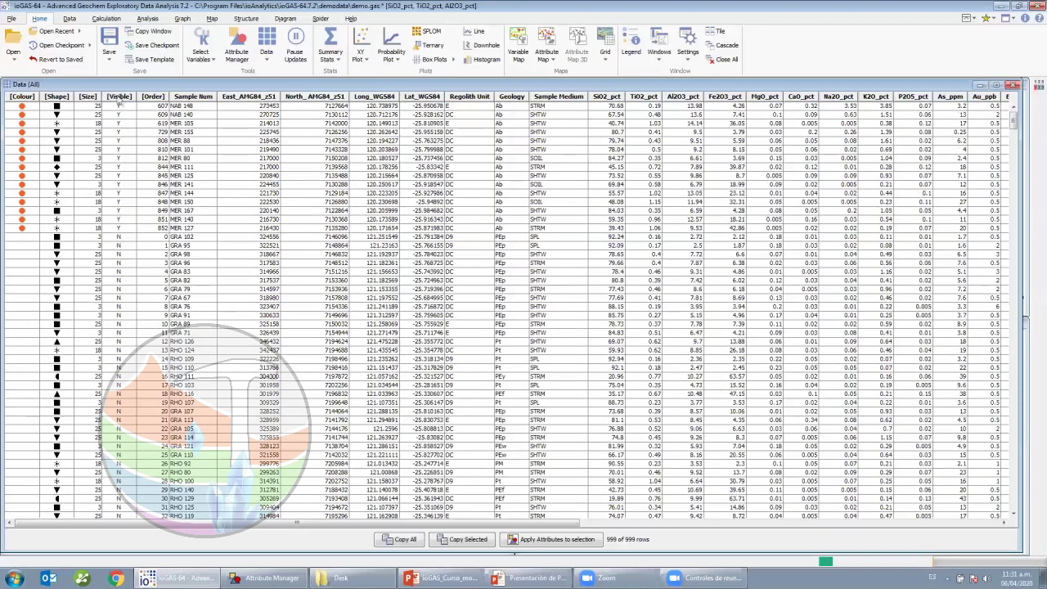
click(123, 107)
click(123, 132)
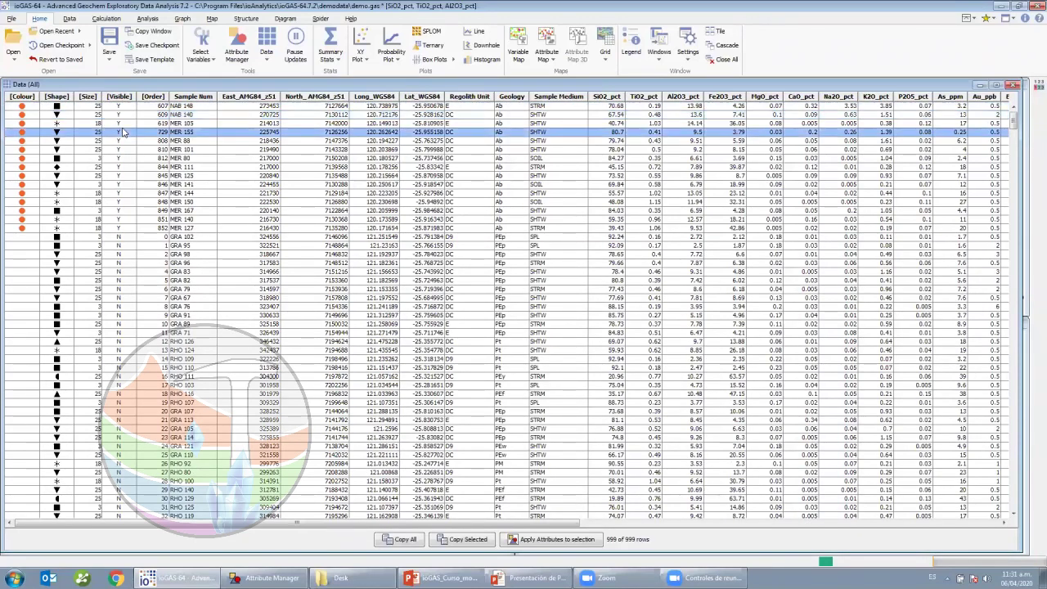
click(123, 201)
Bring up the Attribute Manager beside the table and select all visible Ab rows, from NAB 148 to MER 127
click(236, 49)
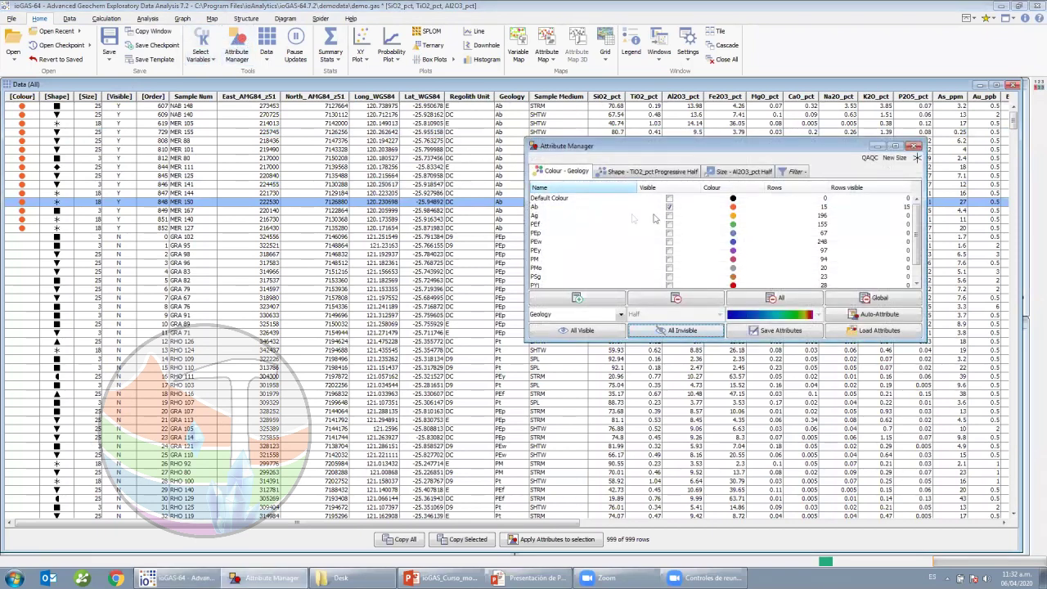
drag(597, 156, 678, 156)
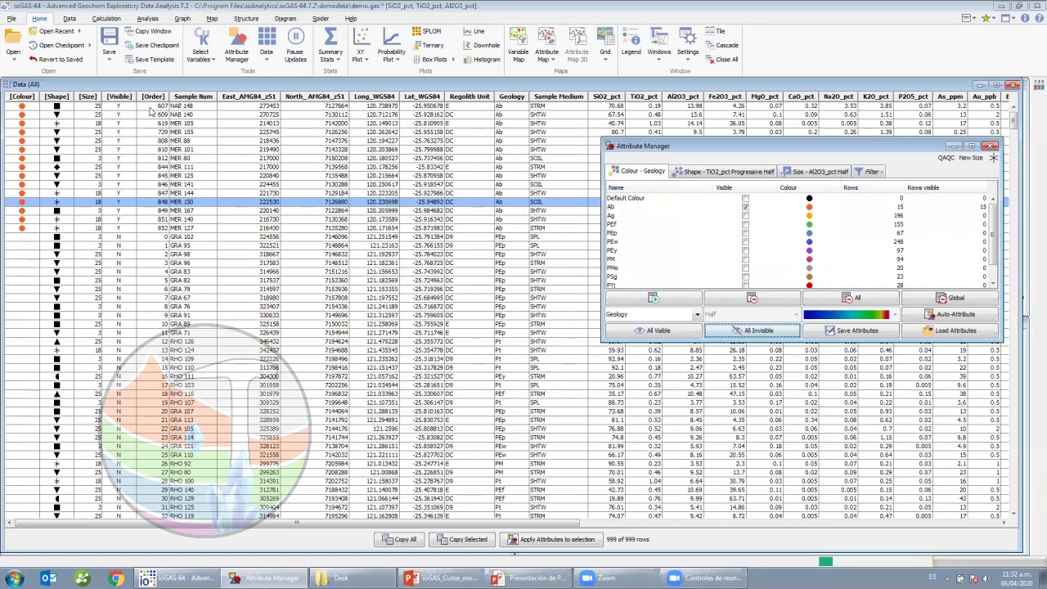
click(195, 112)
drag(195, 111, 196, 228)
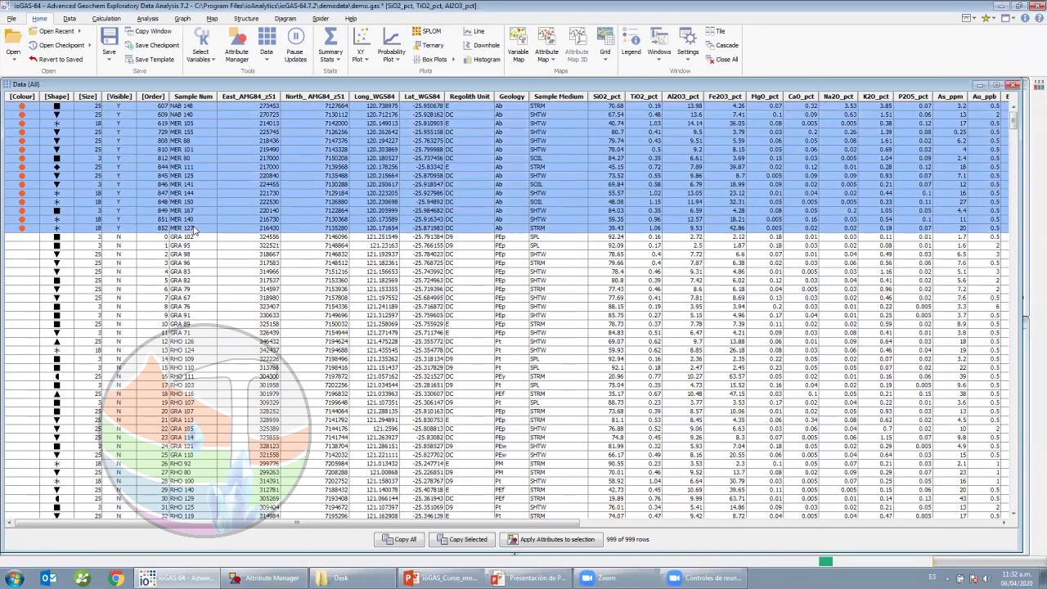
click(558, 541)
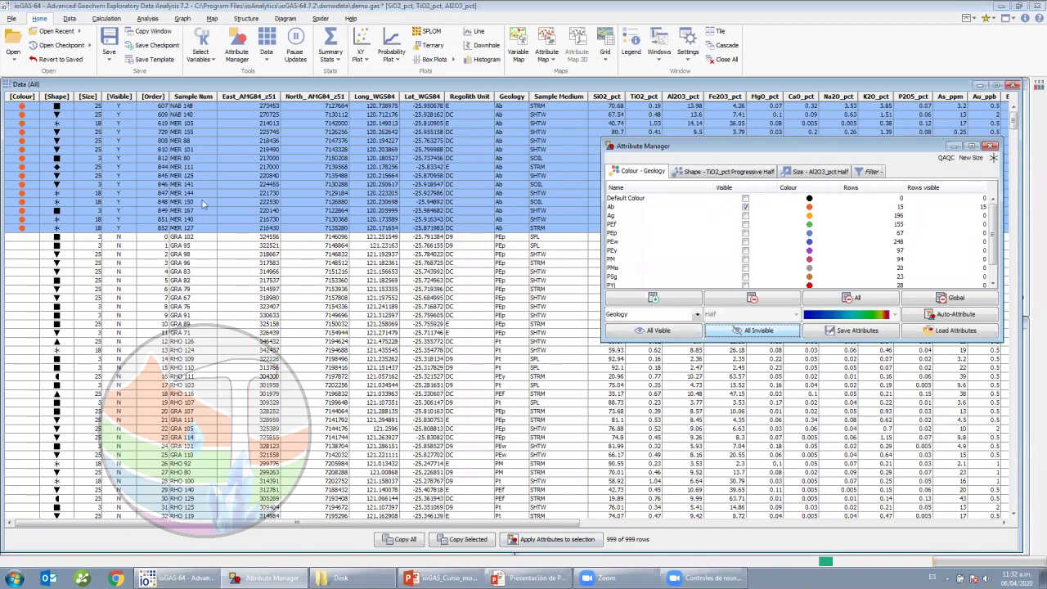
Review the size, shape and colour classes in the Attribute Manager beside the data table
click(814, 171)
click(704, 173)
click(654, 173)
click(712, 174)
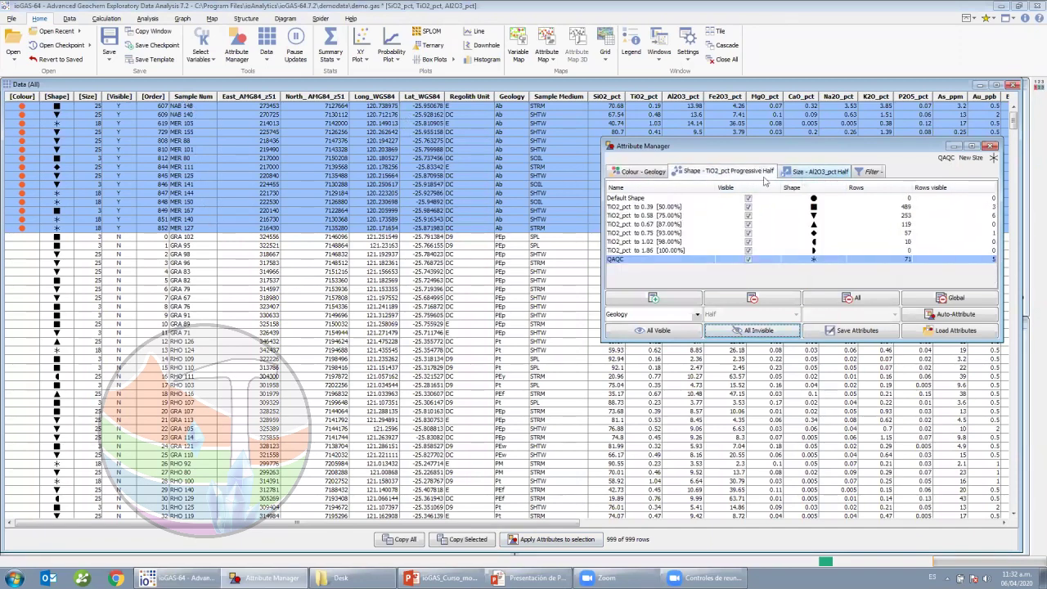
click(798, 173)
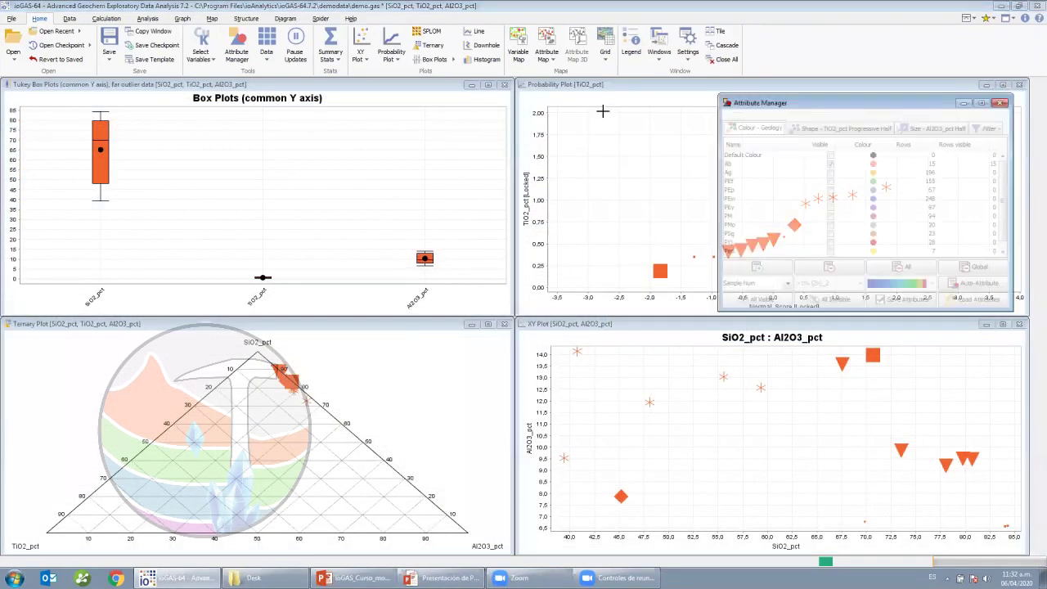
Move the Attribute Manager to the middle of the plots, widen it and show its shape classes
drag(738, 107, 327, 154)
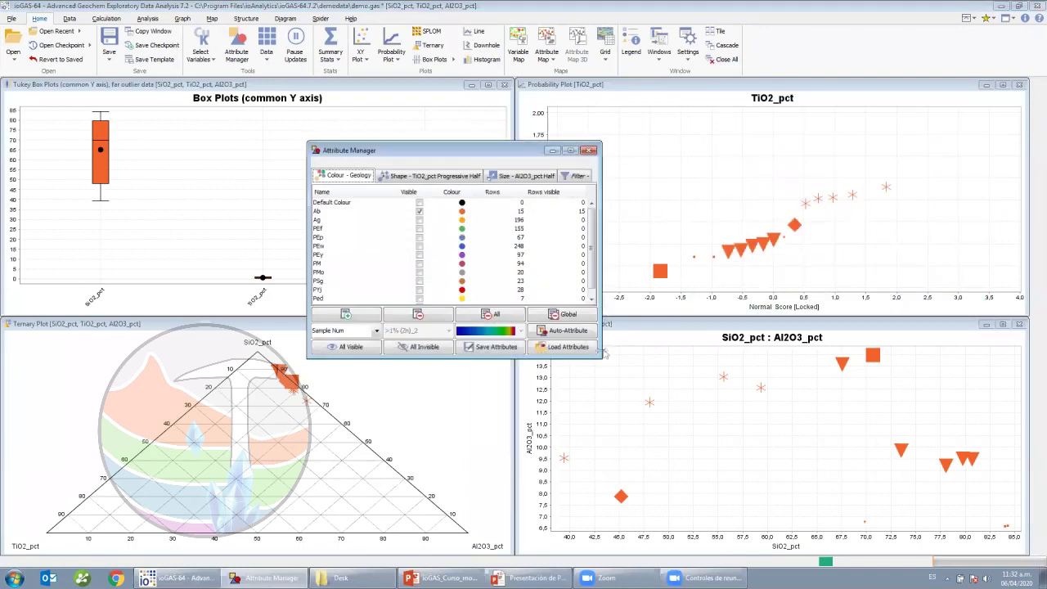
drag(600, 358, 796, 380)
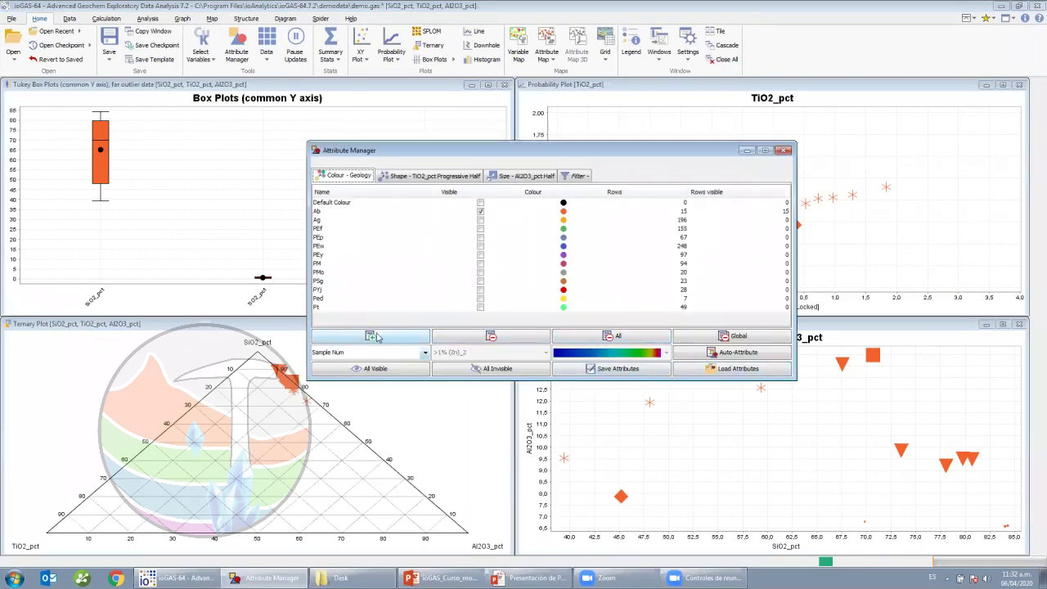
click(403, 176)
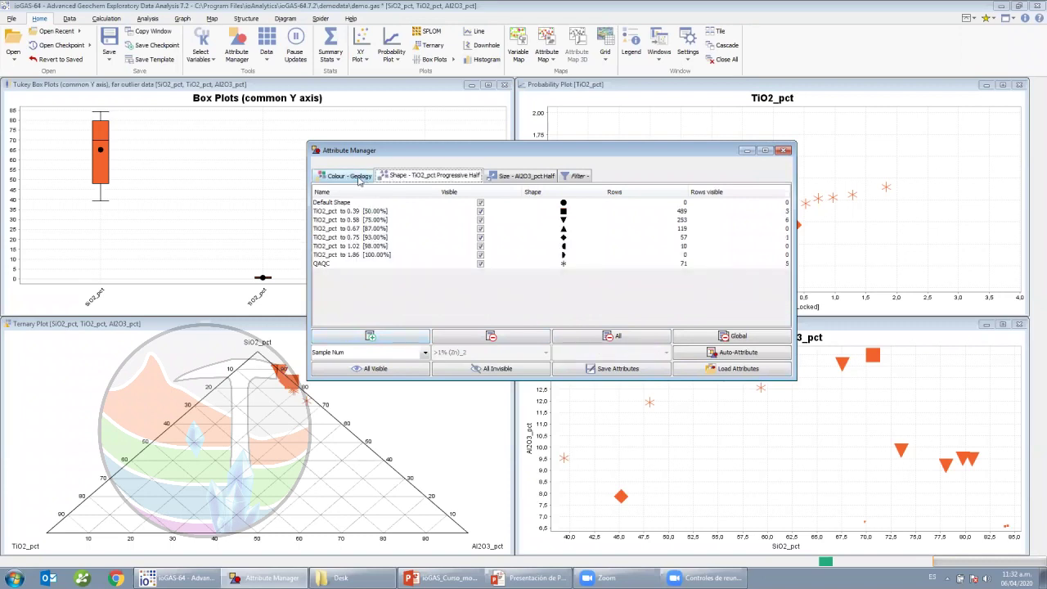
Delete the size class Al2O3_pct to 19.34 [100.00%]
click(501, 176)
click(368, 220)
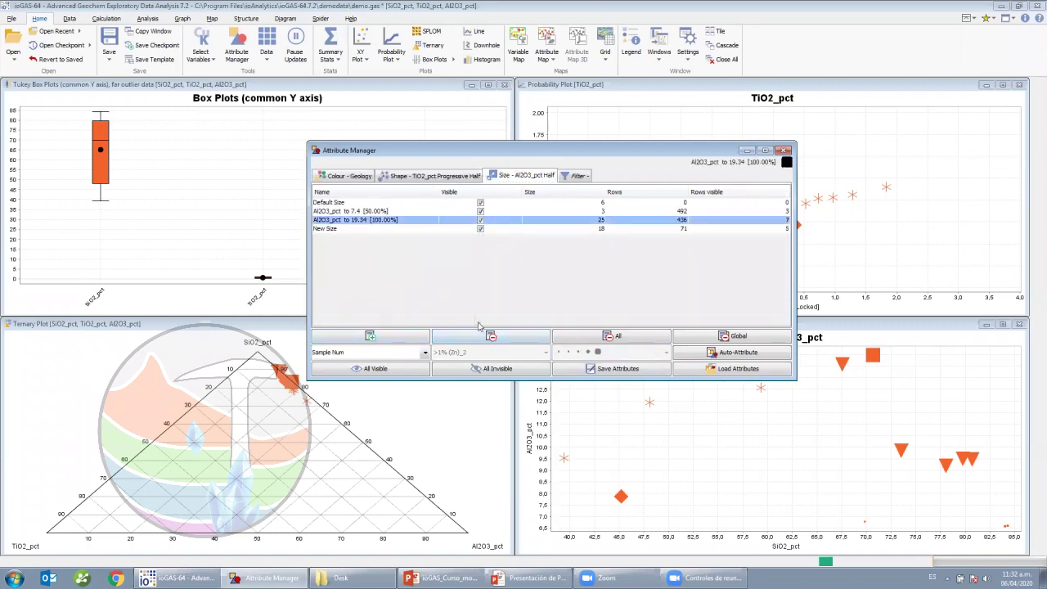
click(482, 333)
click(502, 325)
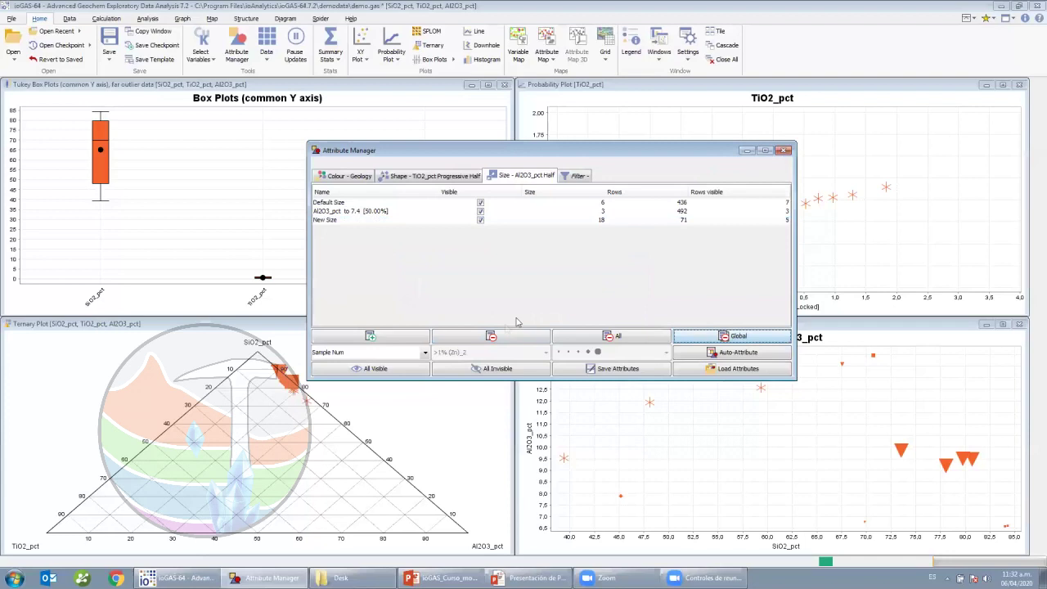
Delete all colour, shape and size attributes globally and check the size classes
click(607, 336)
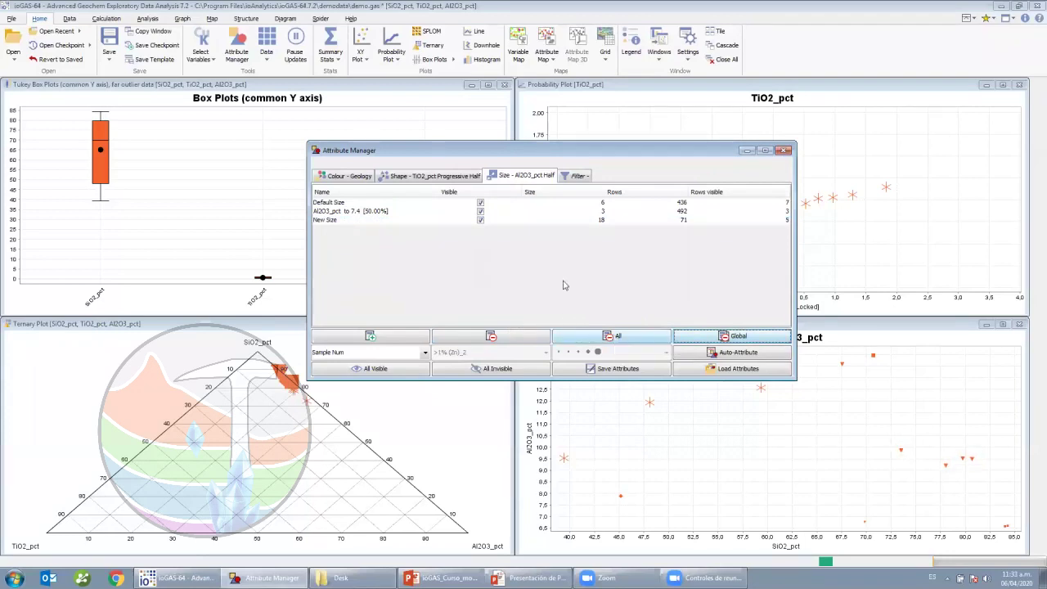
click(739, 336)
click(495, 326)
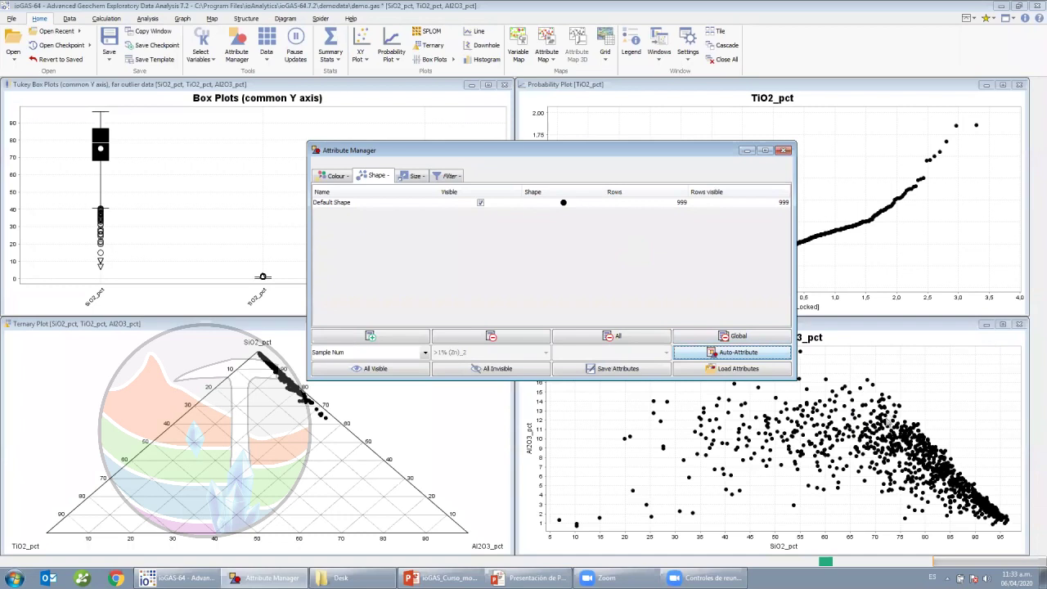
click(413, 175)
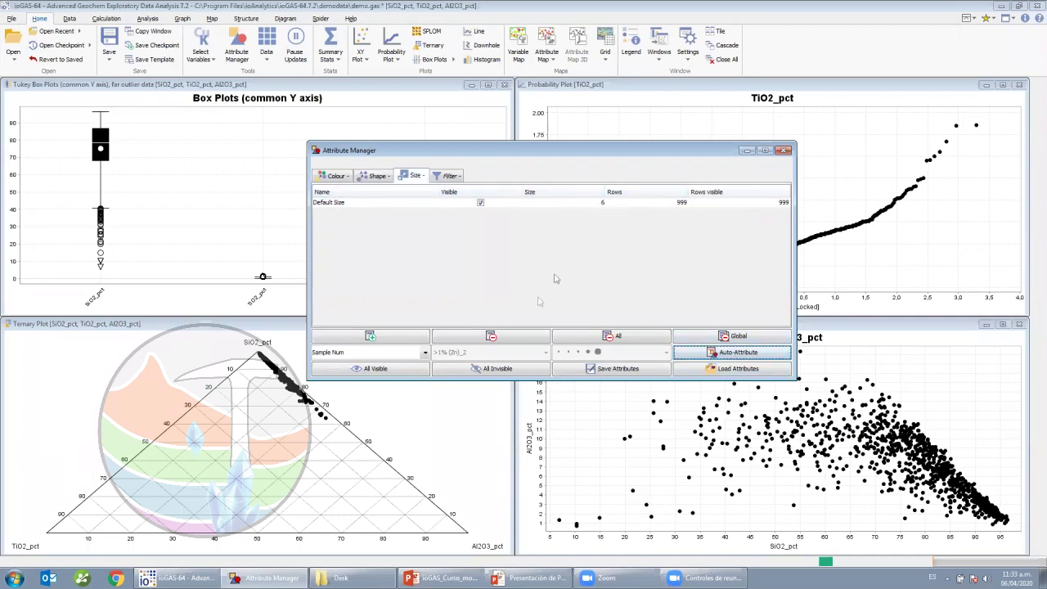
Move the Attribute Manager higher and auto-attribute the sample colours by the Geology column
drag(432, 141, 408, 102)
click(304, 136)
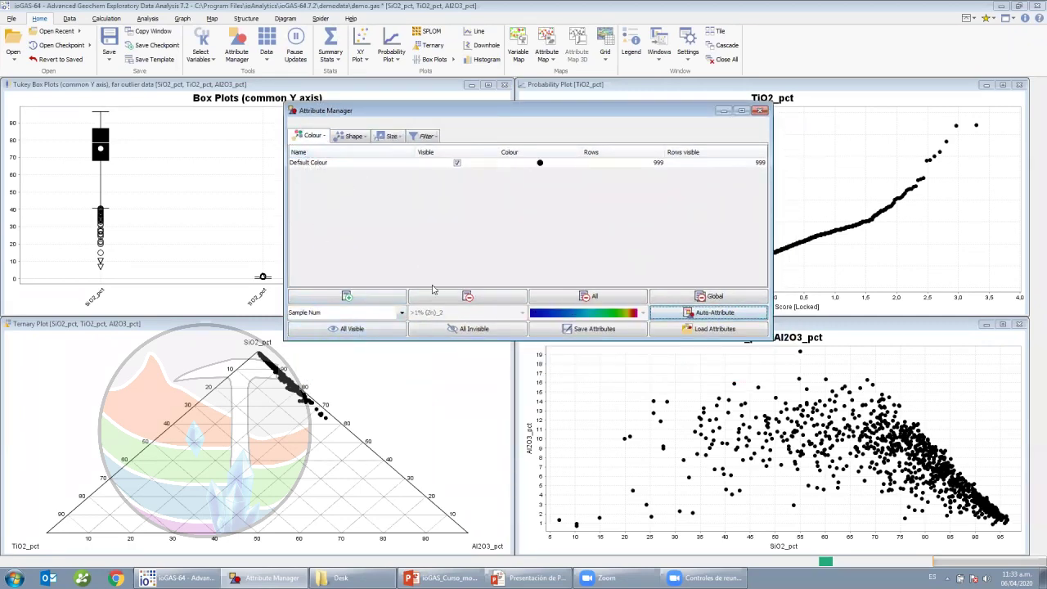
click(402, 313)
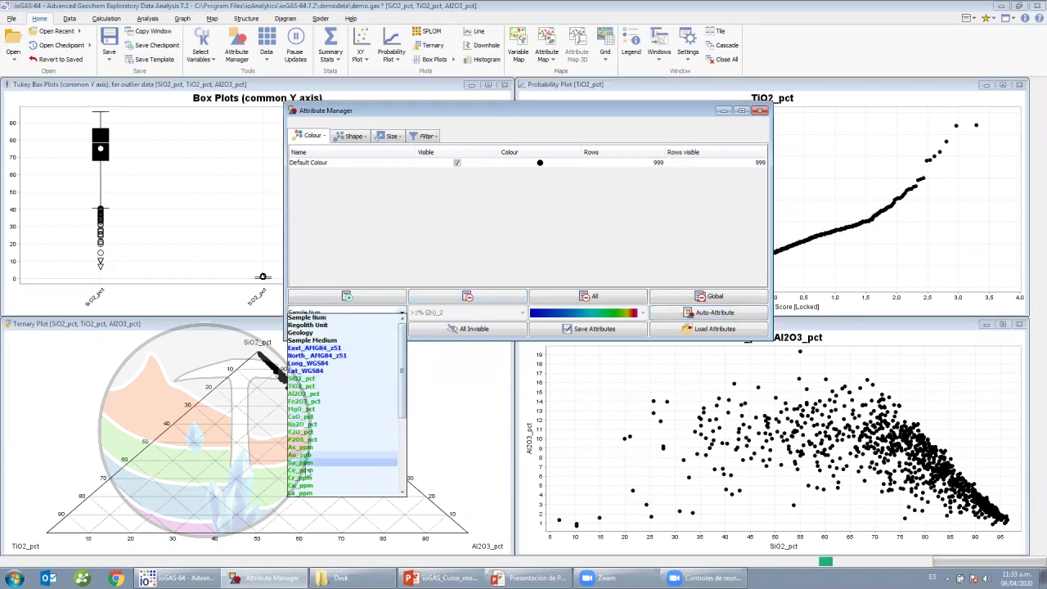
scroll(332, 455, down, 4)
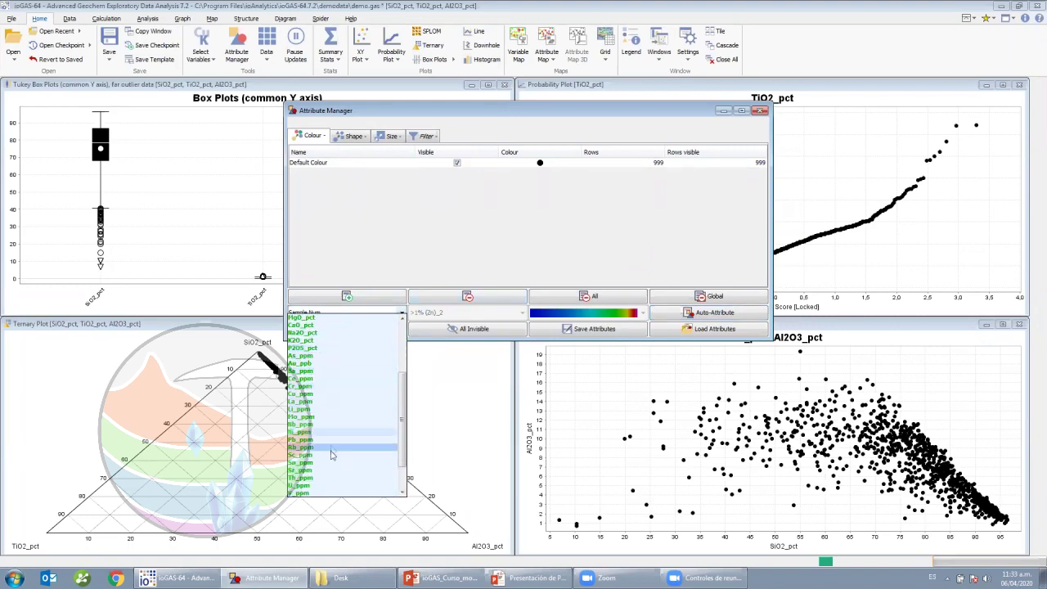
scroll(342, 360, up, 4)
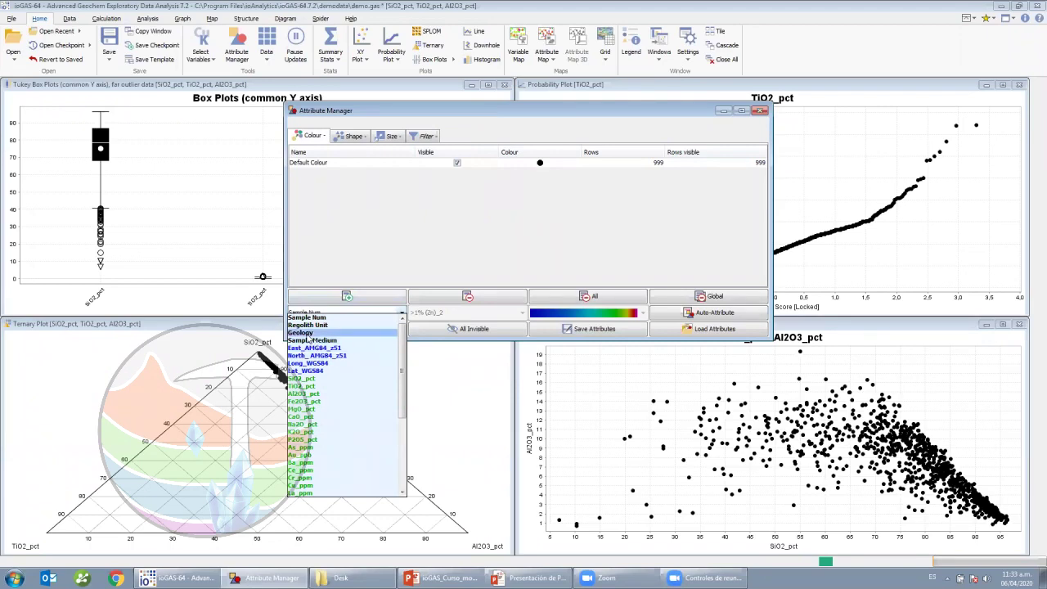
click(310, 334)
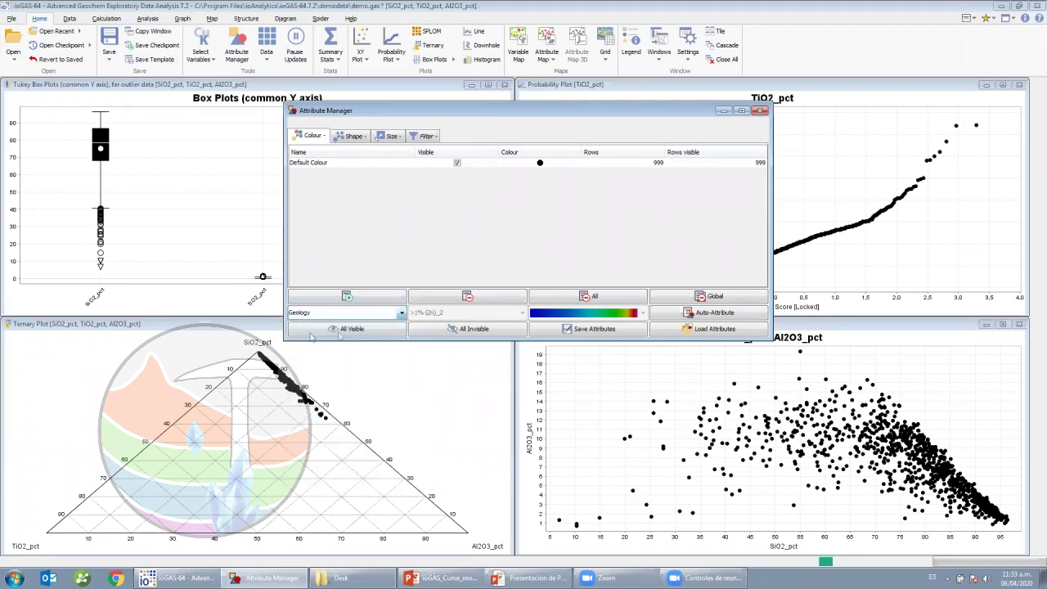
click(678, 319)
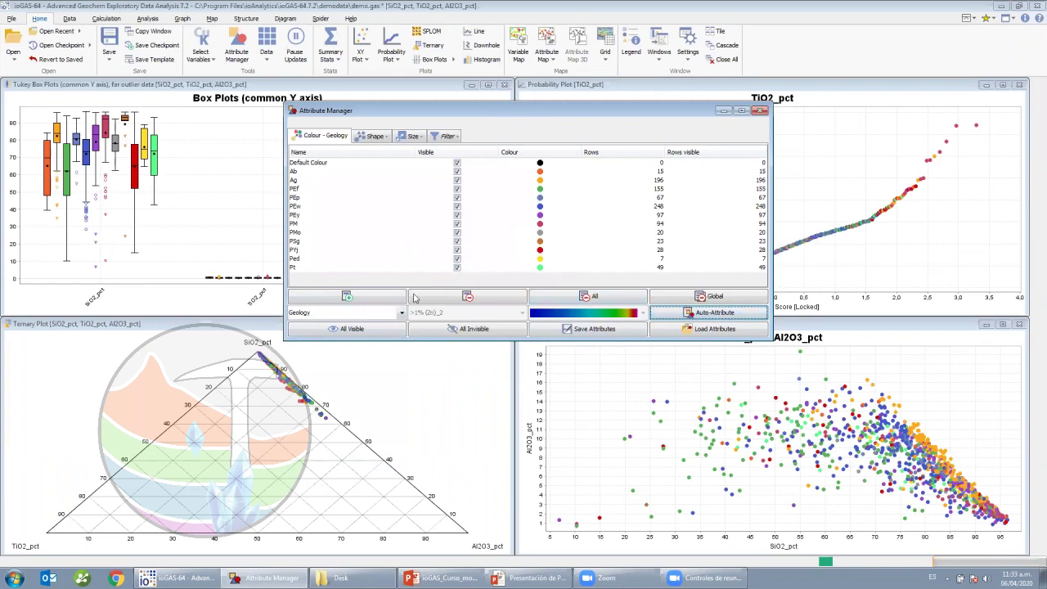
Delete all Geology colour attributes and choose Ni_ppm as the variable for colour attribution
click(610, 297)
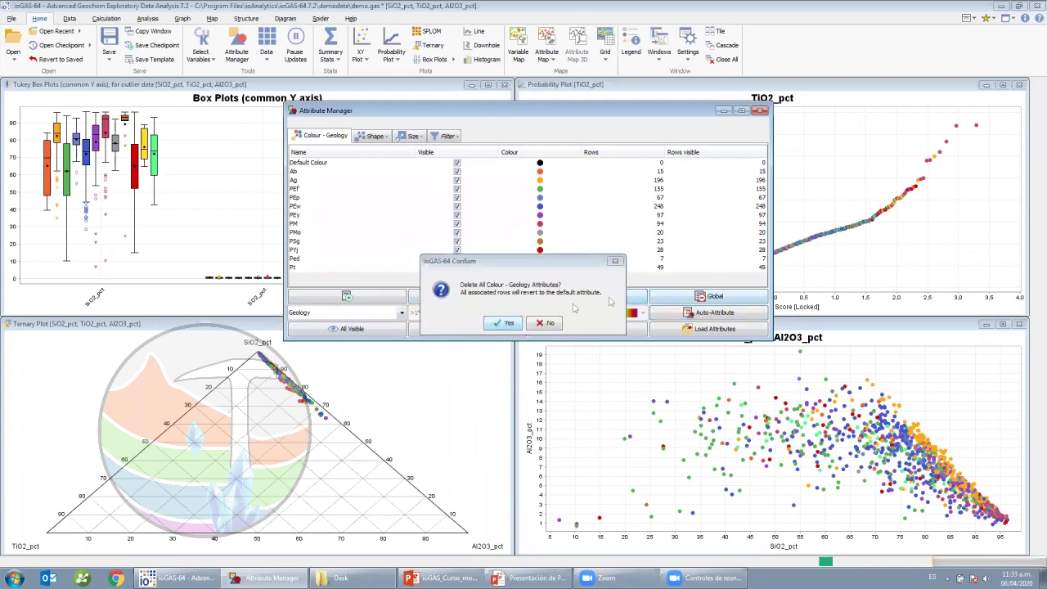
click(506, 322)
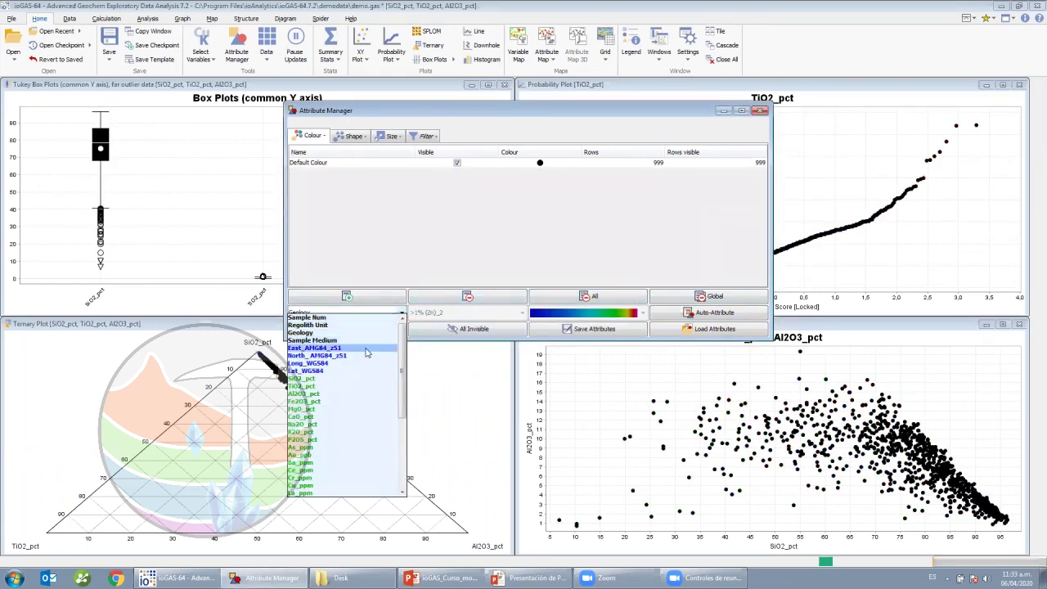
scroll(334, 446, down, 2)
scroll(330, 447, down, 2)
click(328, 435)
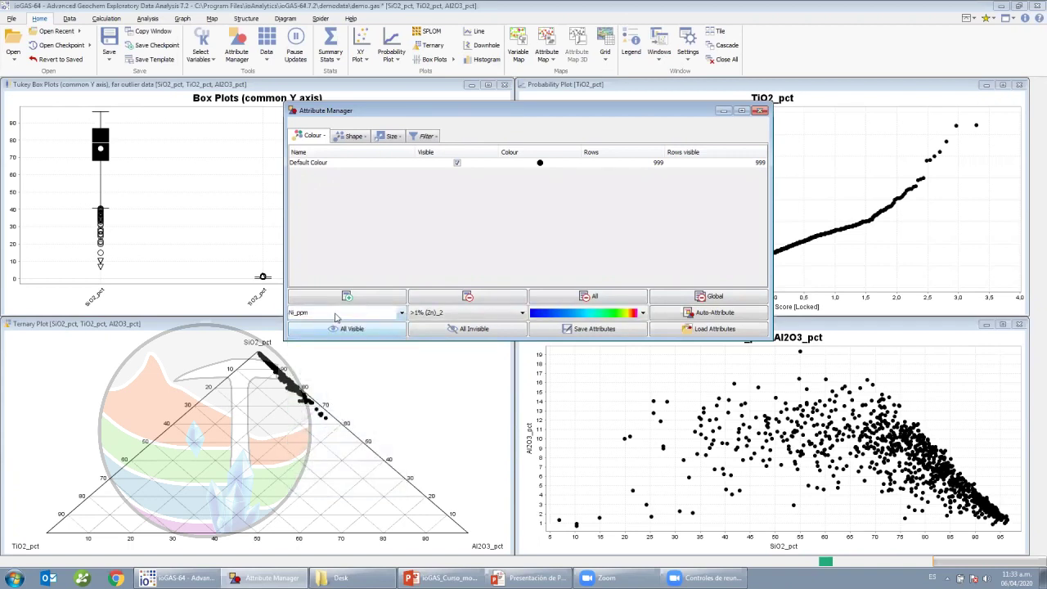
Create a new bin range named ioGAS in the Bin Range Editor
click(466, 314)
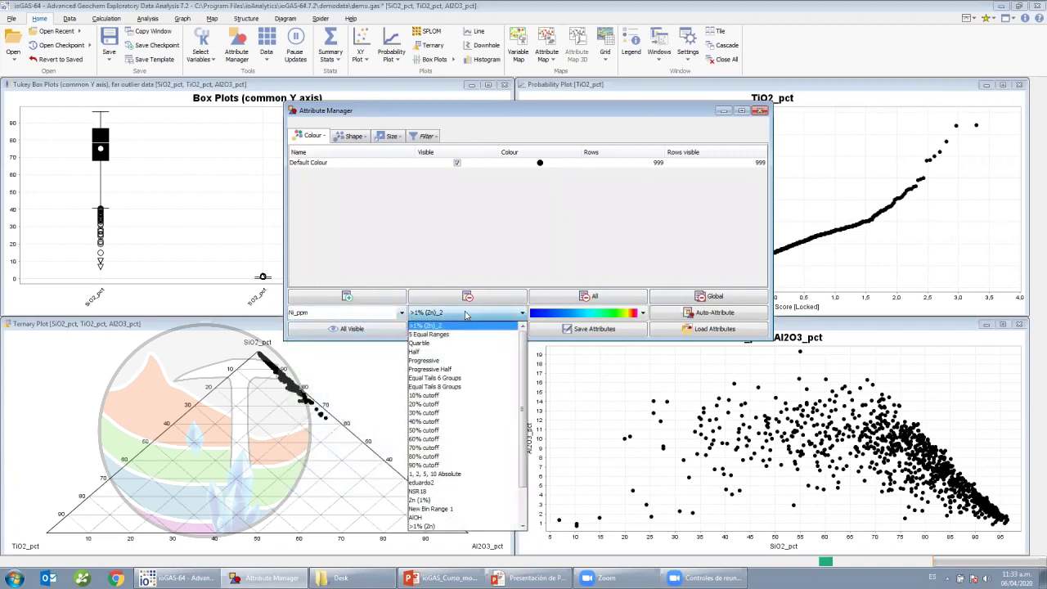
scroll(438, 491, down, 2)
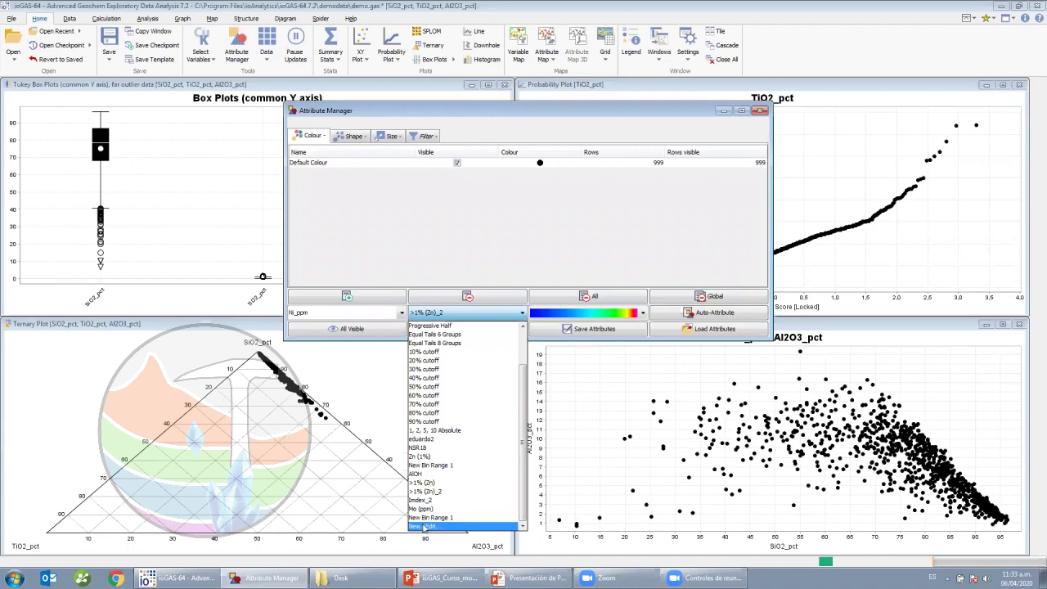
click(438, 527)
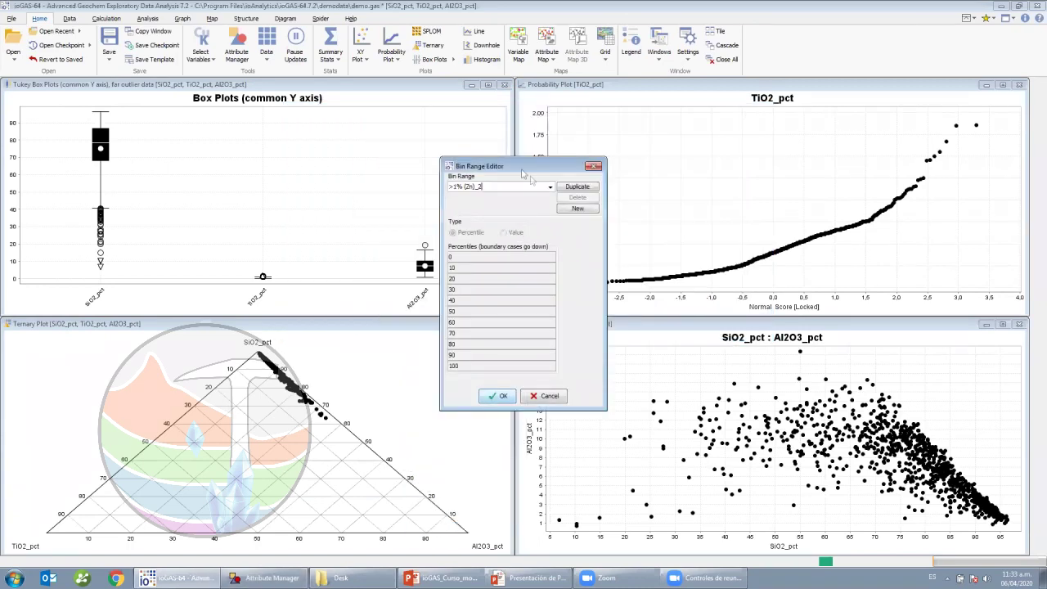
click(550, 186)
click(585, 199)
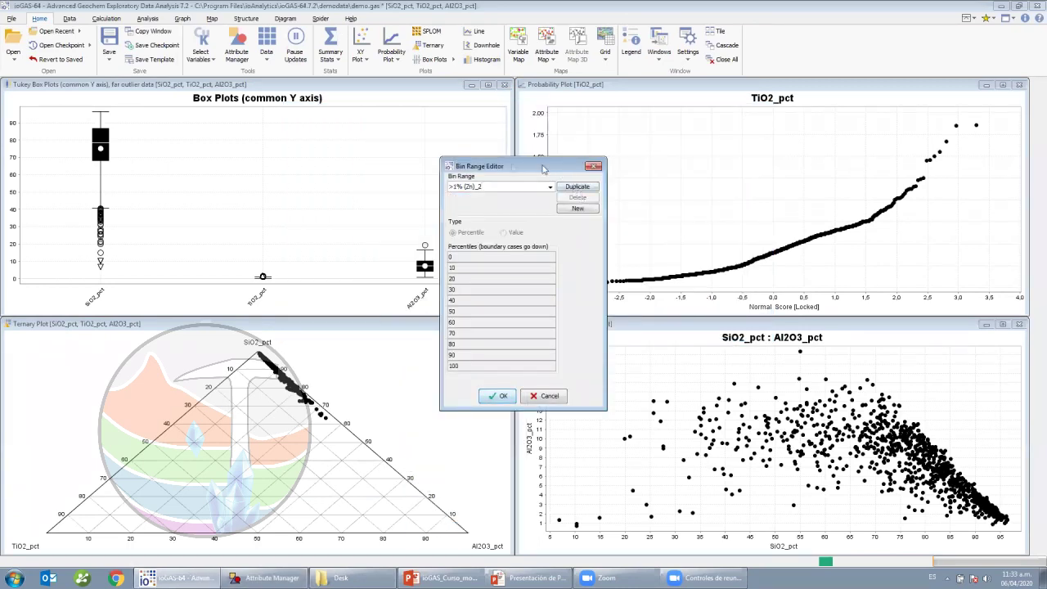
click(586, 209)
triple_click(506, 186)
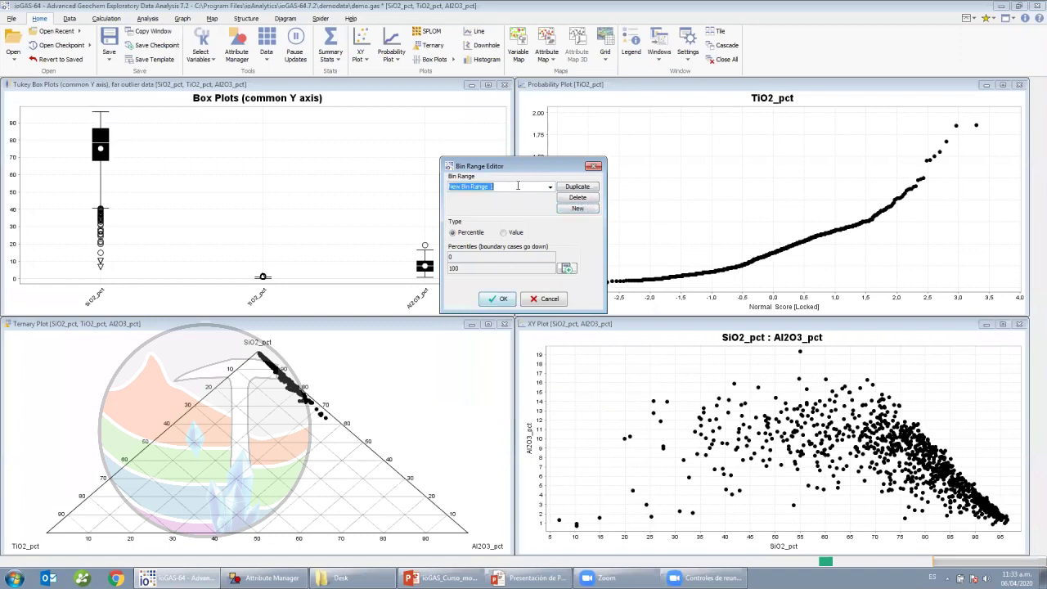
text(I)
drag(477, 187, 436, 185)
Try the Value type for the ioGAS bin range, set it to Percentile and add five intermediate boundaries
click(505, 236)
click(480, 235)
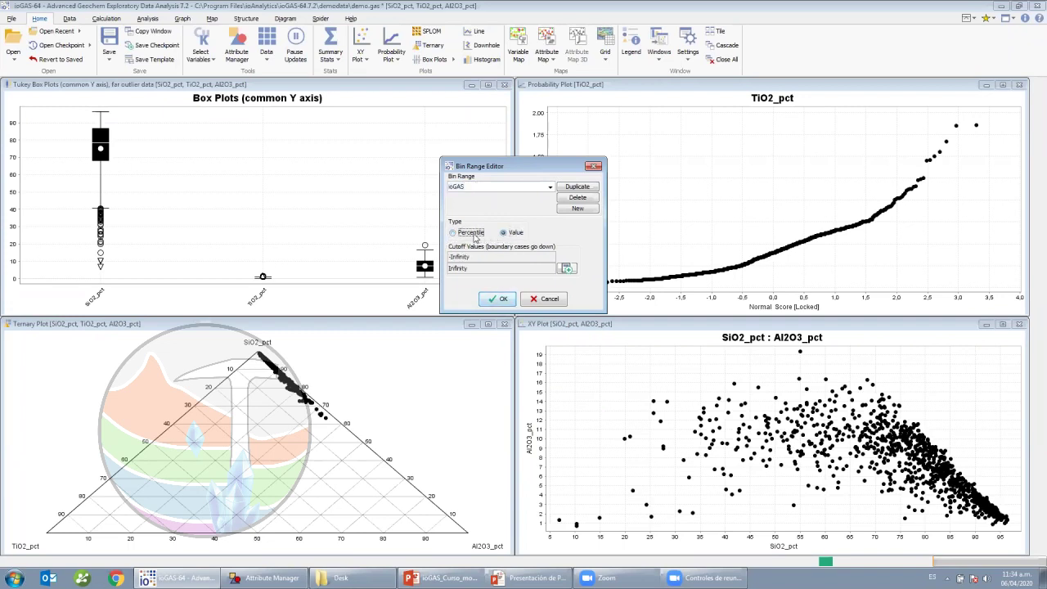
click(505, 235)
click(458, 235)
click(567, 268)
click(566, 269)
click(566, 269)
click(572, 283)
click(572, 294)
click(572, 306)
click(572, 316)
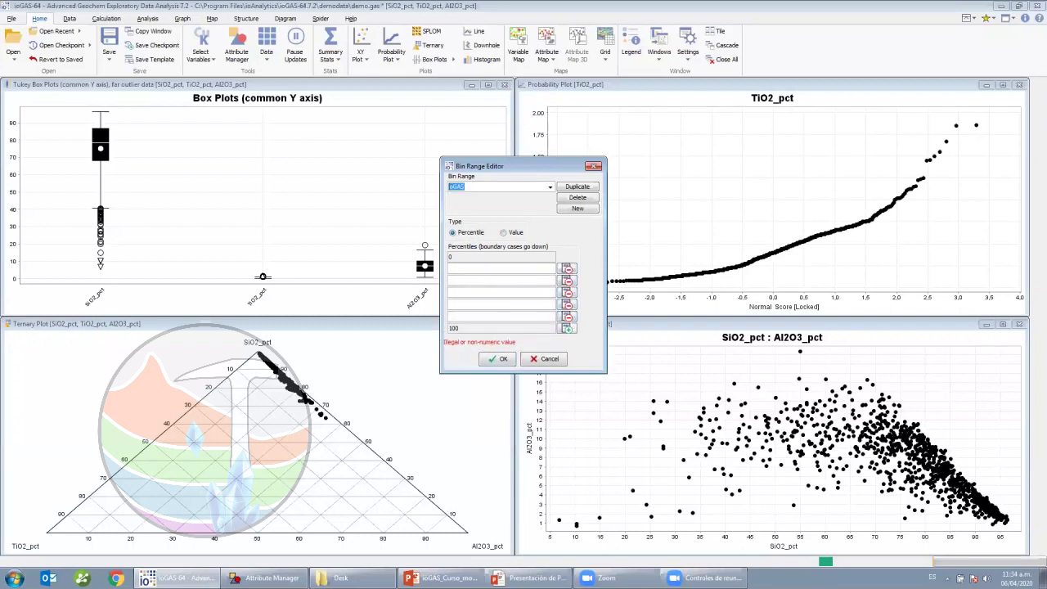
Enter the percentile boundaries 12, 24, 52, 71 and 73
click(463, 270)
text(12)
key(Tab)
text(24)
key(Tab)
text(52)
key(Tab)
text(71)
click(491, 274)
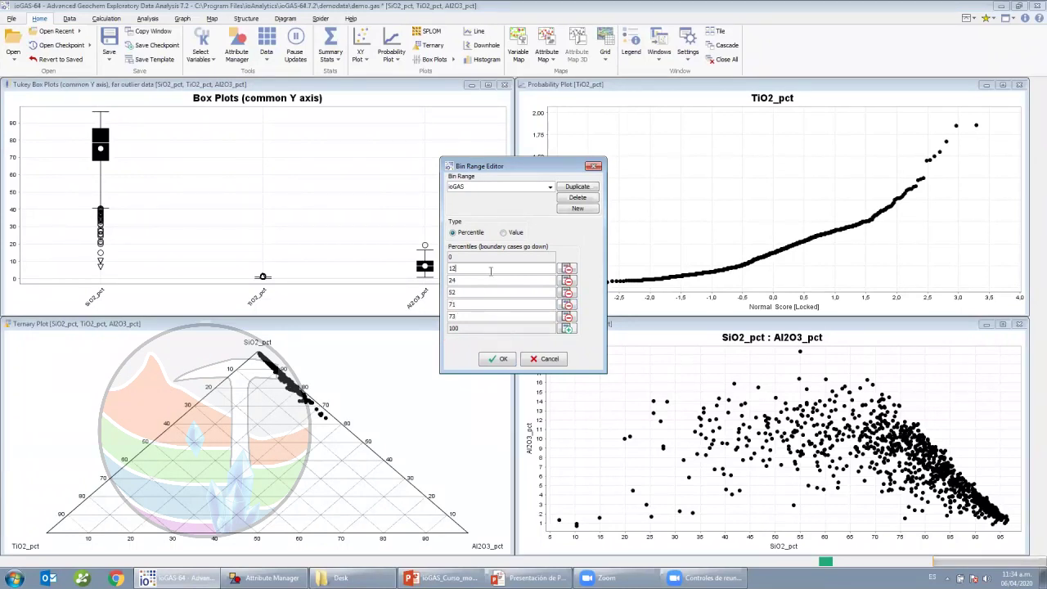
Rename the bin range to ioGAS (PERCENTIL) and accept it
click(478, 187)
drag(510, 187, 422, 178)
click(471, 187)
double_click(472, 187)
click(481, 318)
click(498, 358)
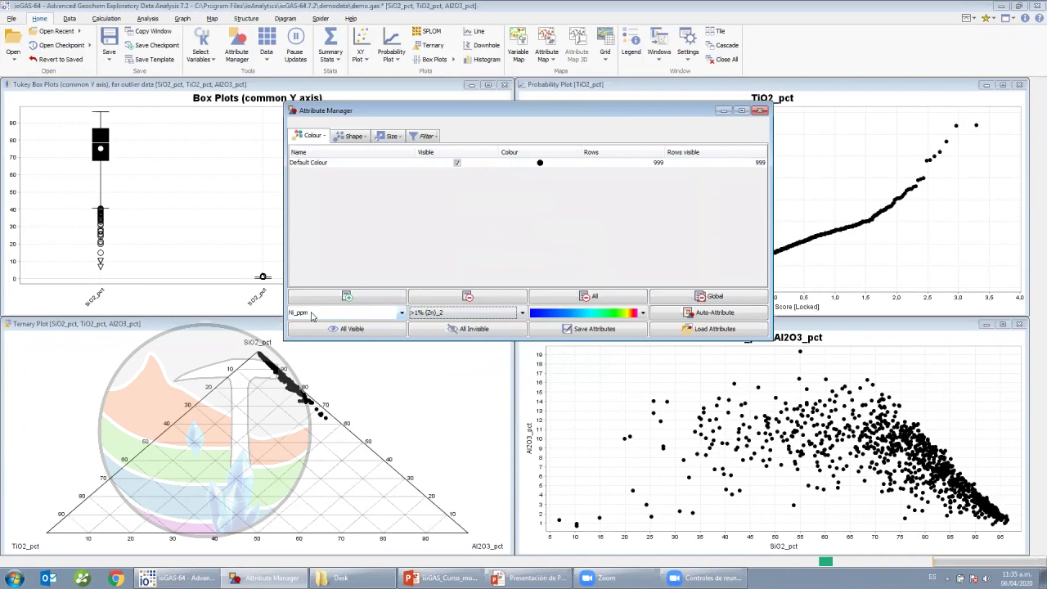
Auto-attribute the sample colours by Ni_ppm using the ioGAS (PERCENTIL) bin range
click(487, 316)
click(427, 315)
click(434, 316)
scroll(438, 343, down, 2)
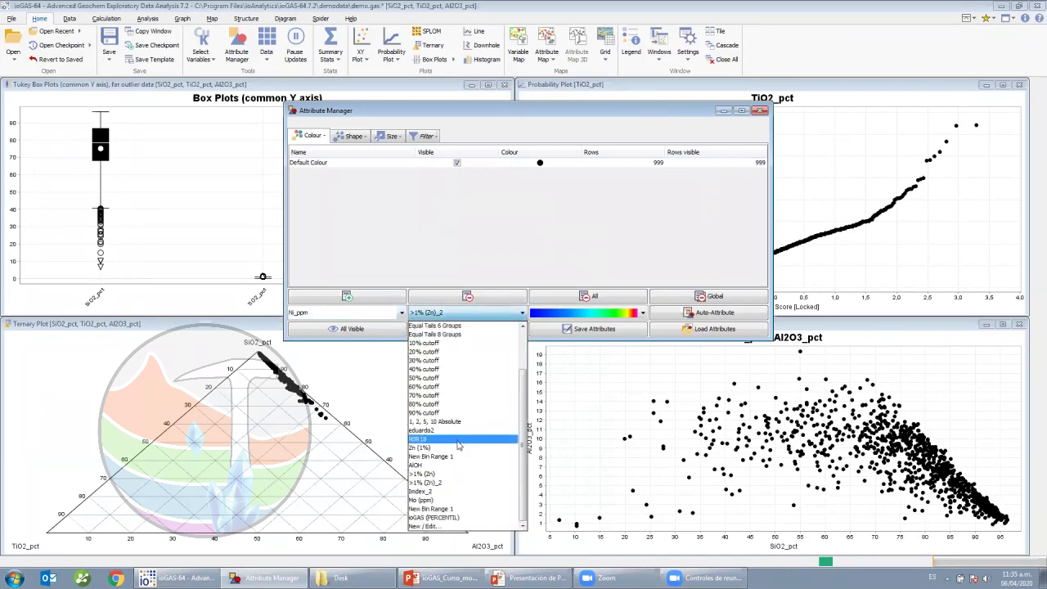
click(460, 519)
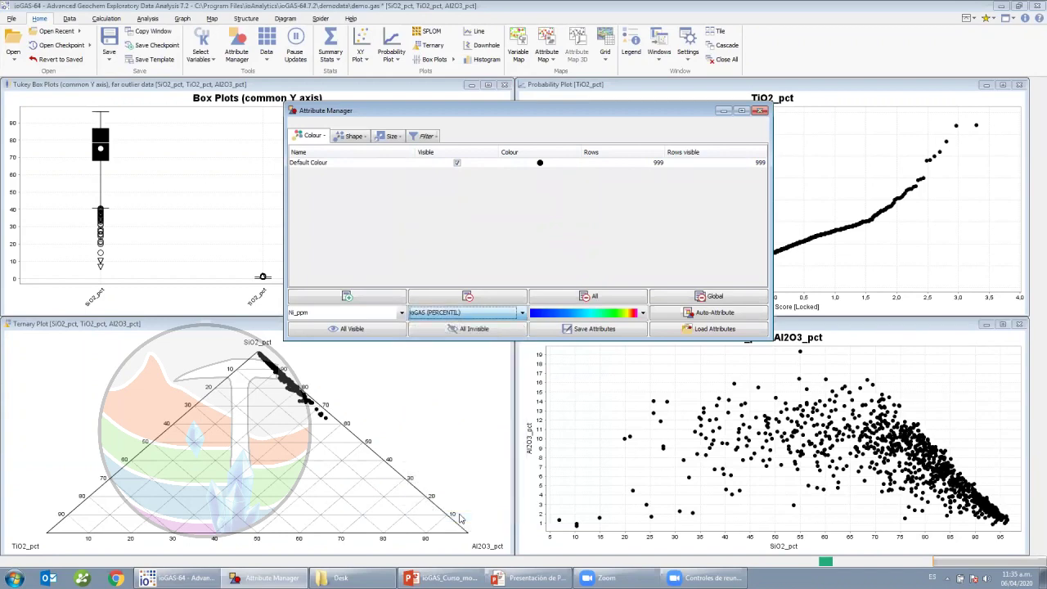
click(714, 319)
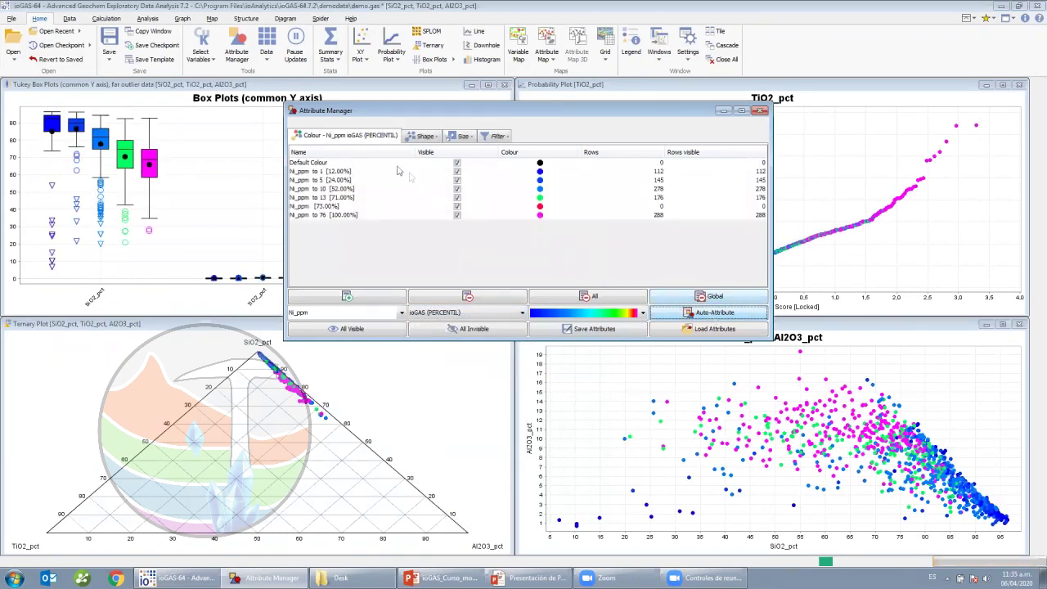
Examine the Ni_ppm colour classes one by one, from the 12% class to the 73% class
click(334, 172)
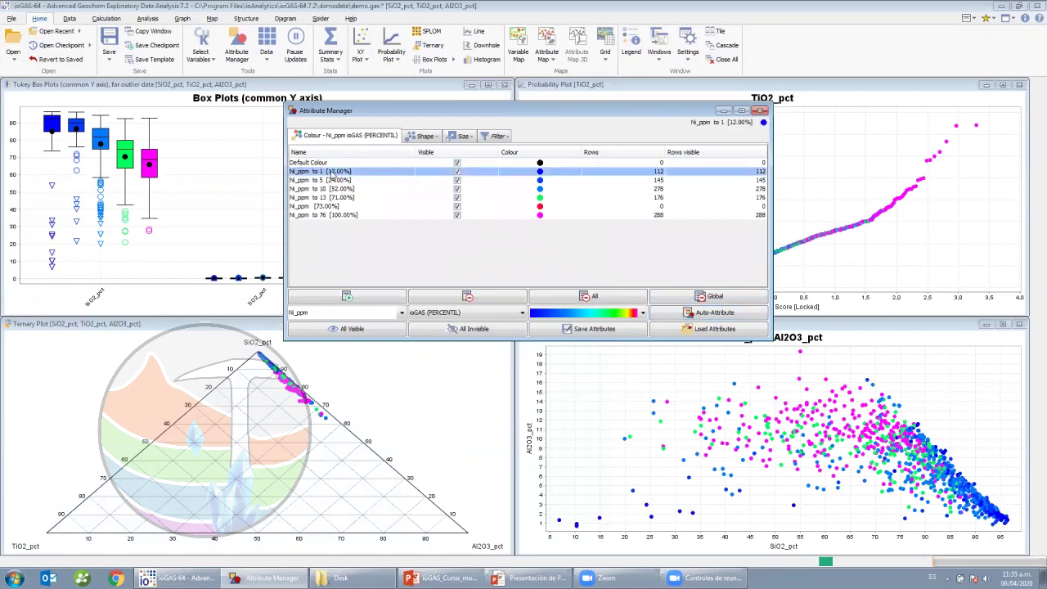
click(347, 180)
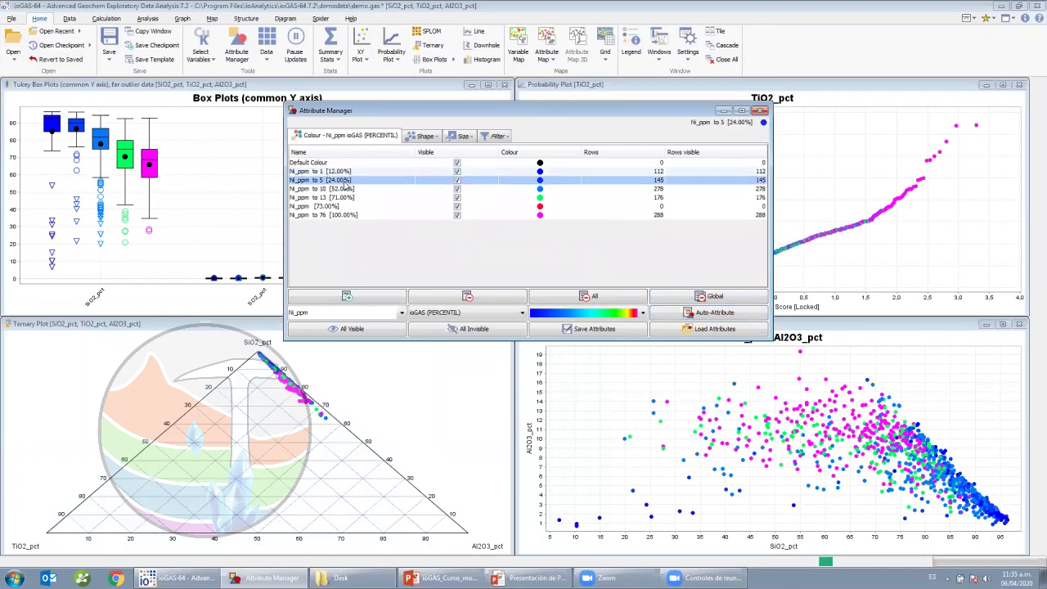
click(345, 190)
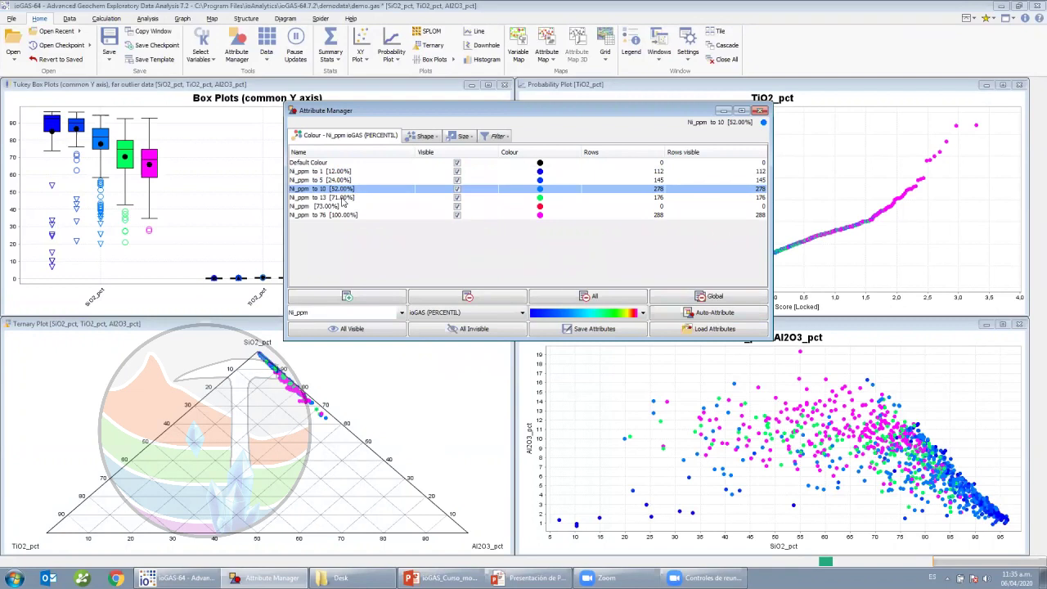
click(342, 198)
click(336, 207)
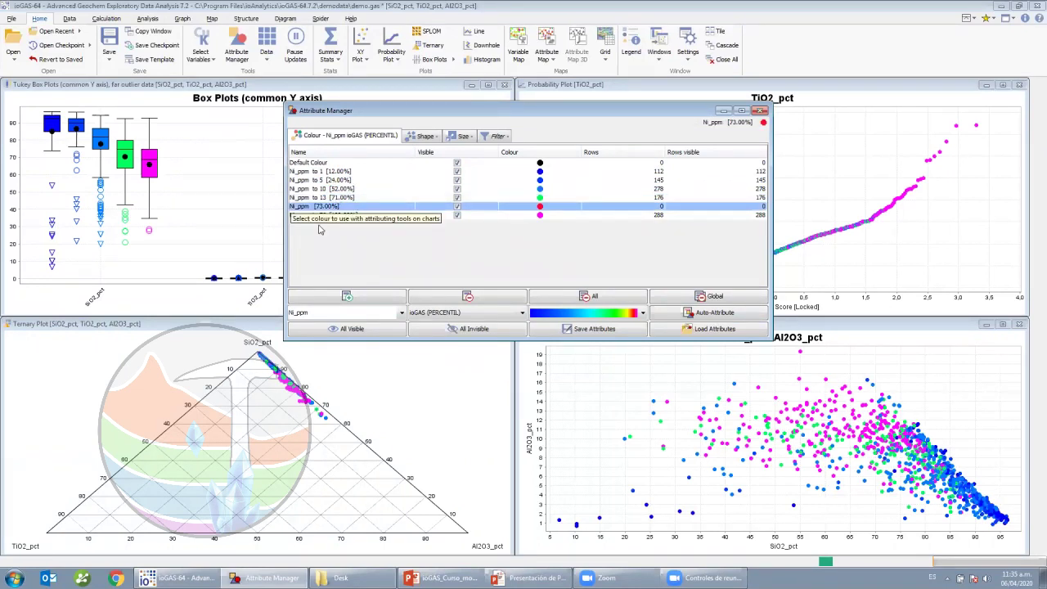
Examine the Ni_ppm colour classes one by one, from the 12% class to the 100% class
click(326, 171)
click(327, 180)
click(328, 188)
click(325, 198)
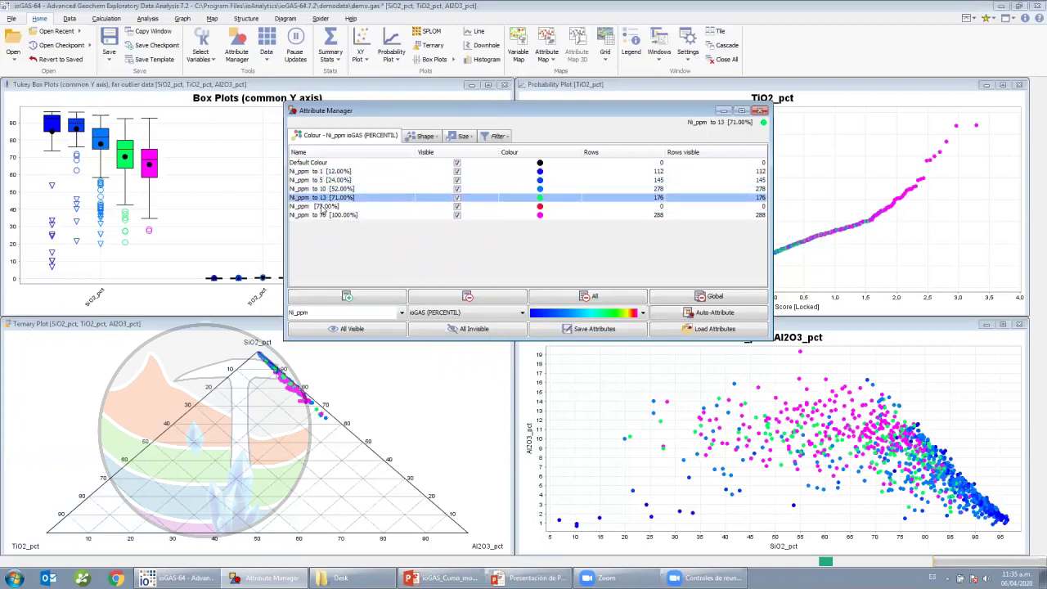
click(324, 207)
click(327, 216)
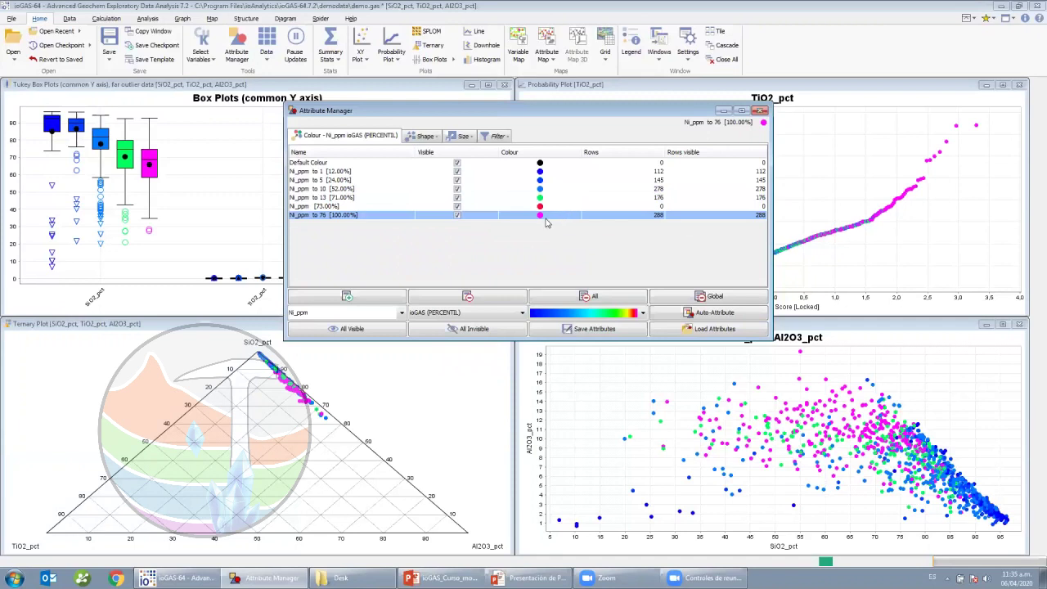
Create a new bin range for attributing the sample shapes
click(423, 136)
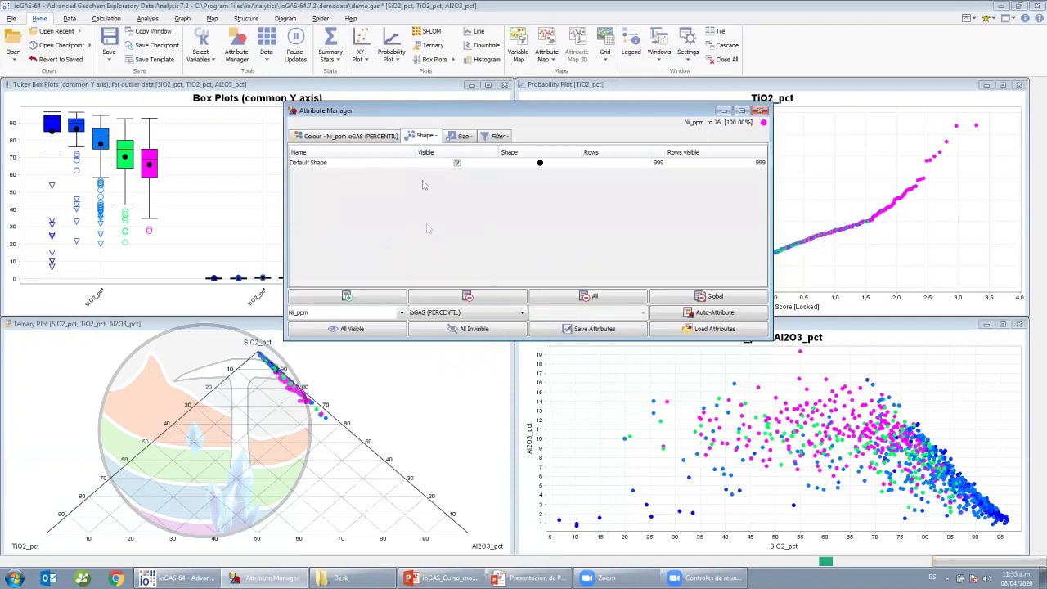
click(452, 314)
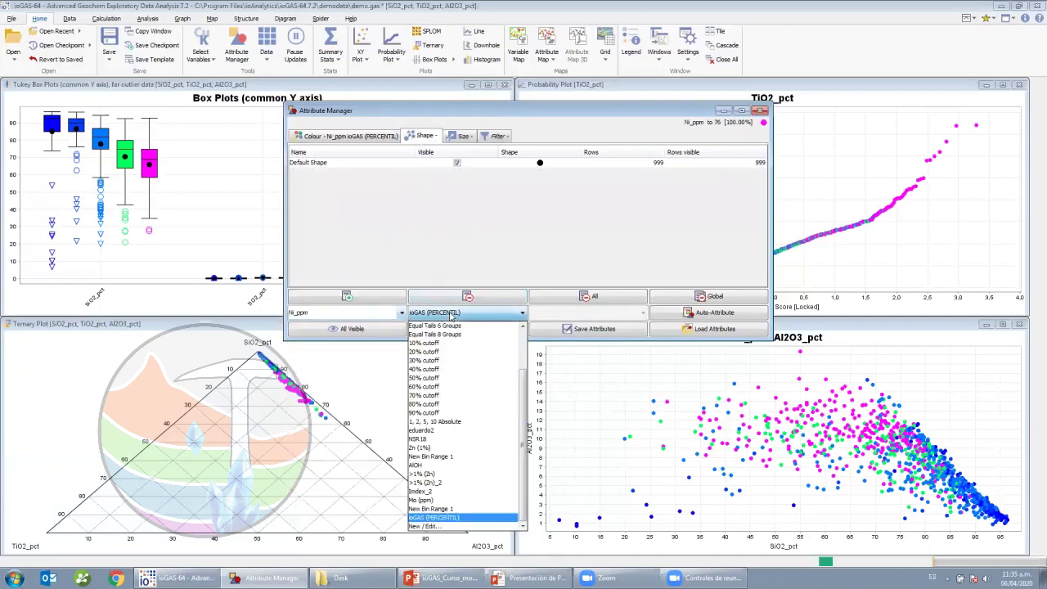
click(427, 526)
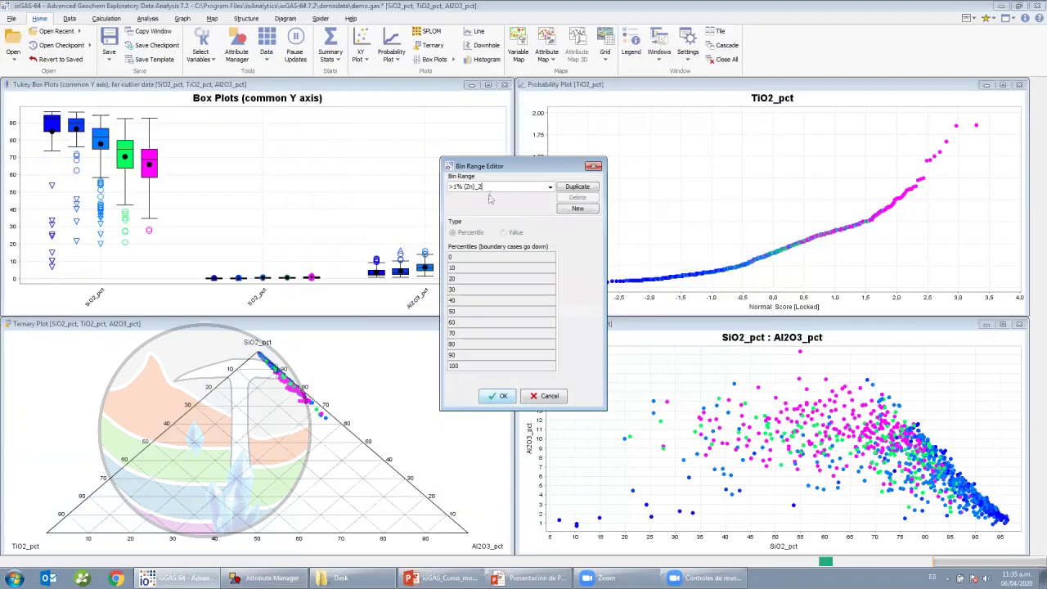
click(549, 187)
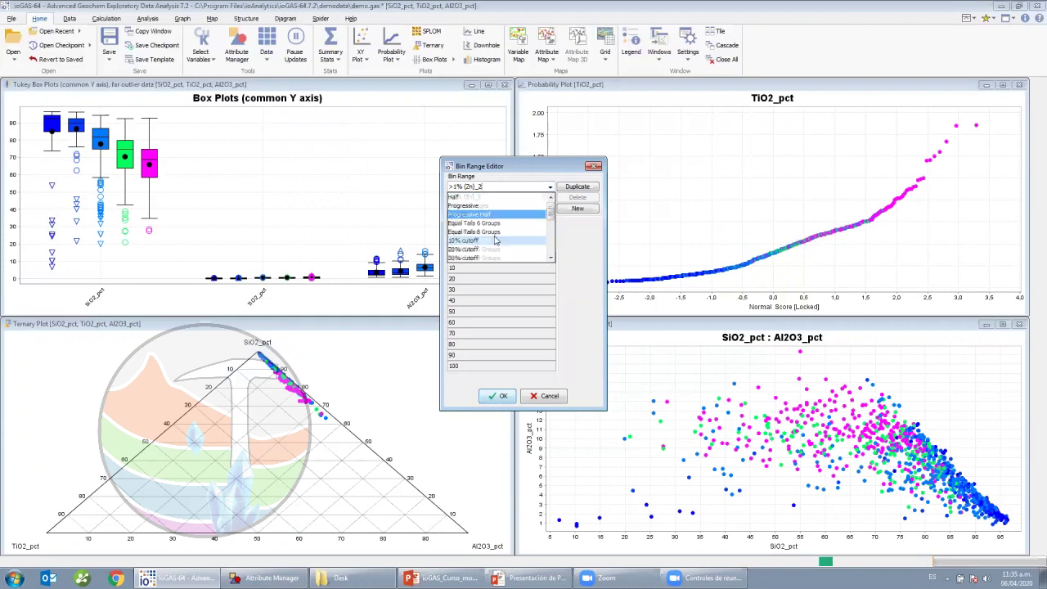
scroll(495, 248, up, 5)
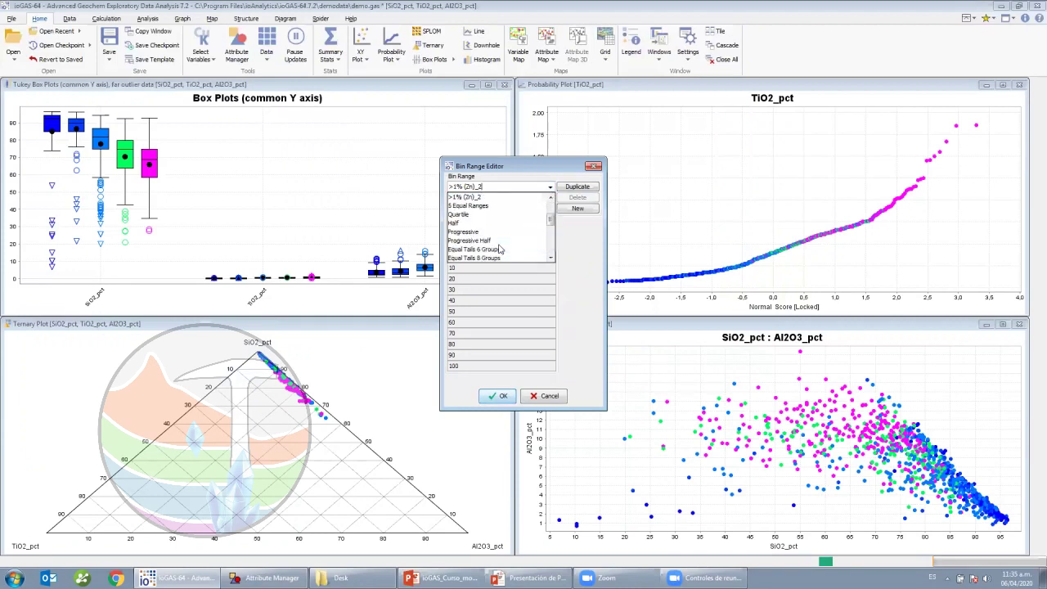
click(578, 209)
click(577, 208)
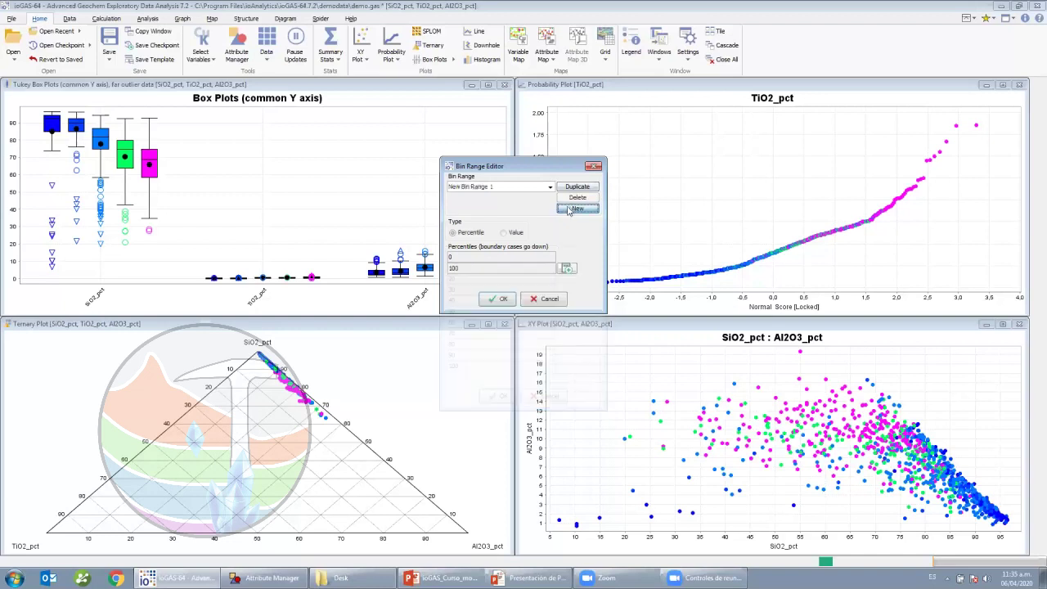
Name the new bin range ioGAS (VALUE) and set its type to Value
click(505, 188)
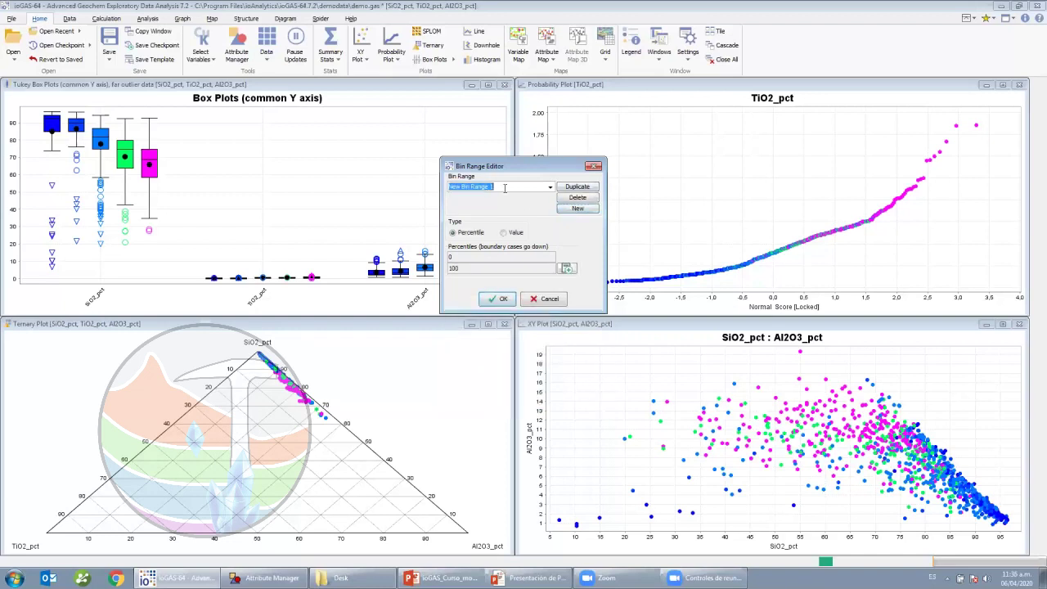
text(ioGAS (VALUE)
click(513, 234)
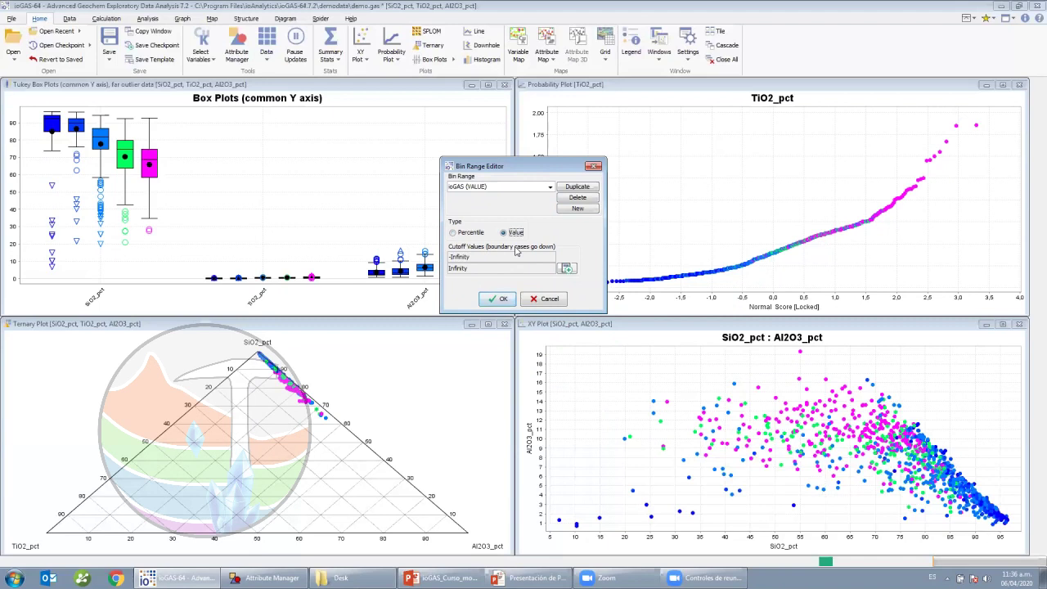
Add the cutoff values 2, 12 and 15 to the ioGAS (VALUE) bin range and accept it
click(567, 268)
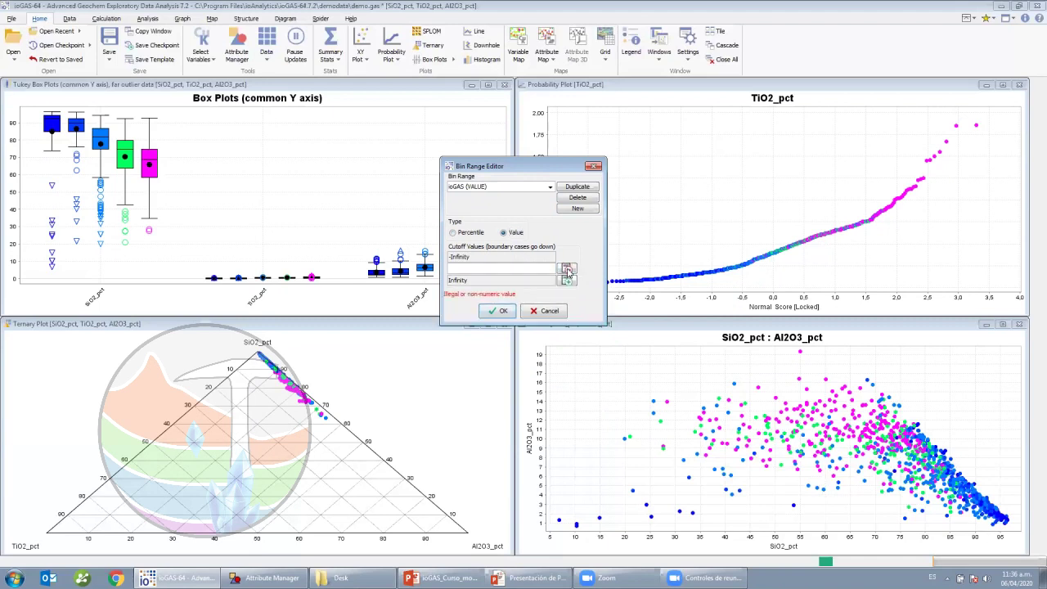
click(569, 281)
click(567, 293)
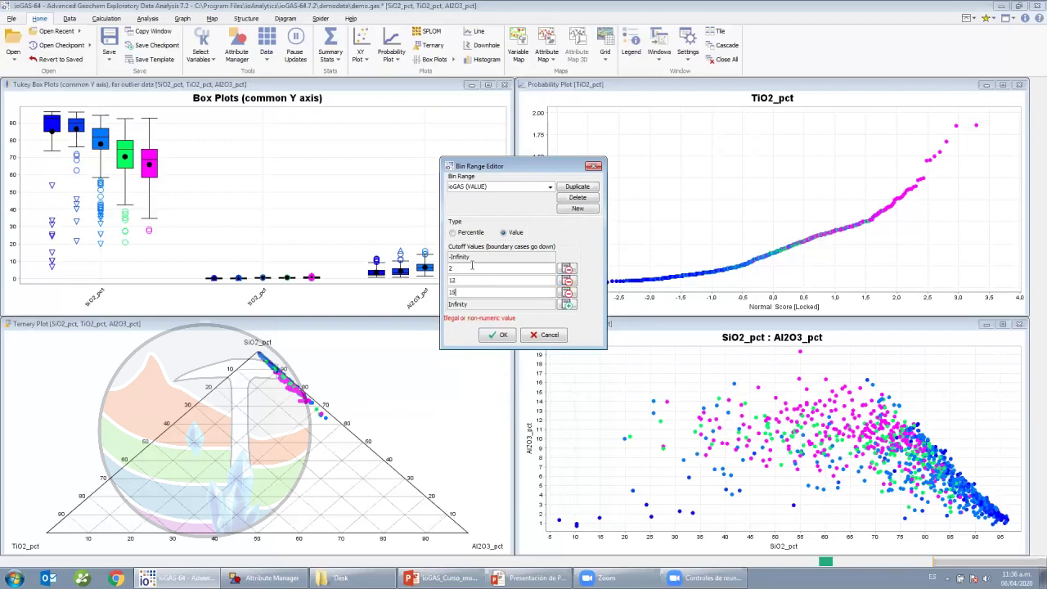
click(484, 280)
click(498, 335)
Auto-attribute the sample shapes by Ni_ppm using the ioGAS (VALUE) bin range
click(461, 315)
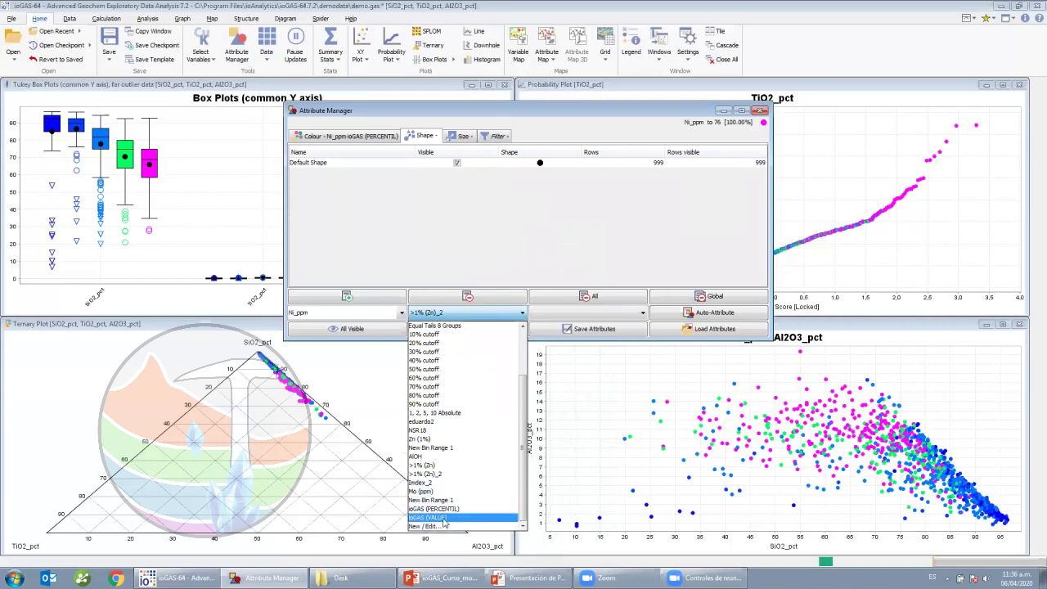
click(445, 518)
click(699, 318)
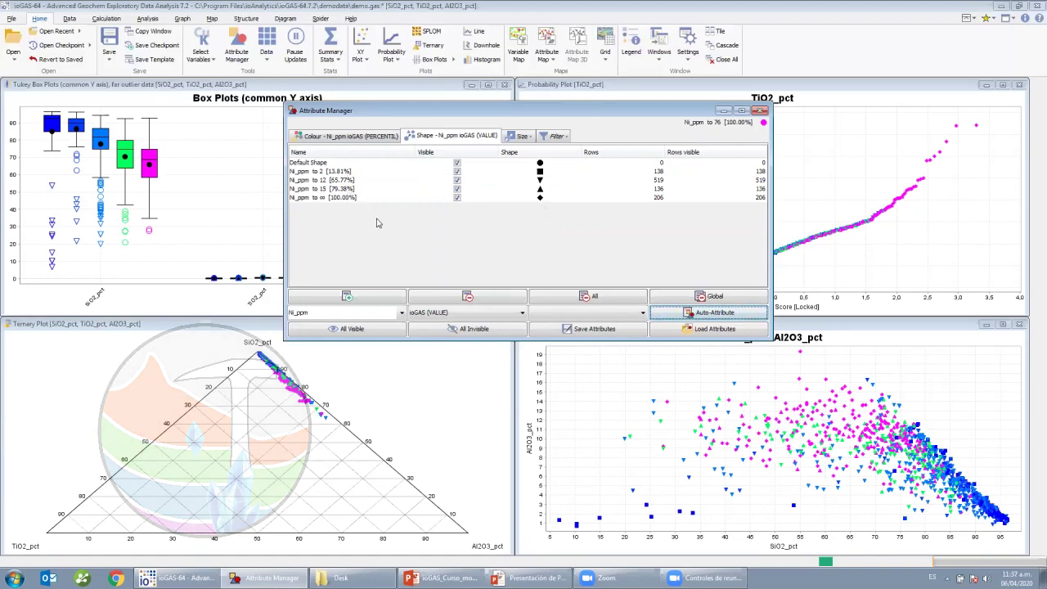
Look at the size attributes and the available point-size scales for auto-attributing
click(524, 136)
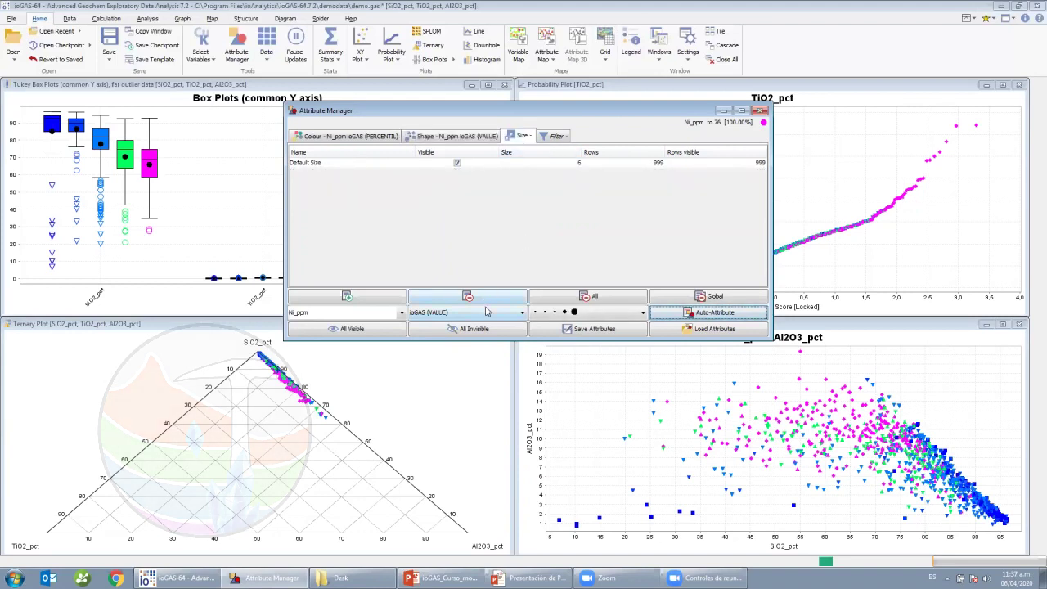
click(578, 314)
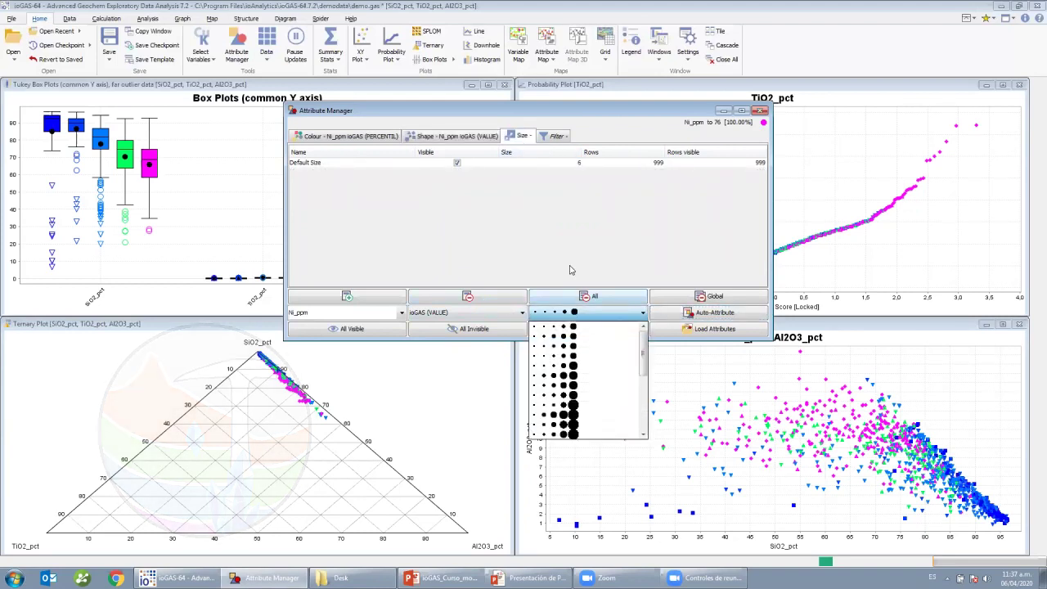
click(571, 270)
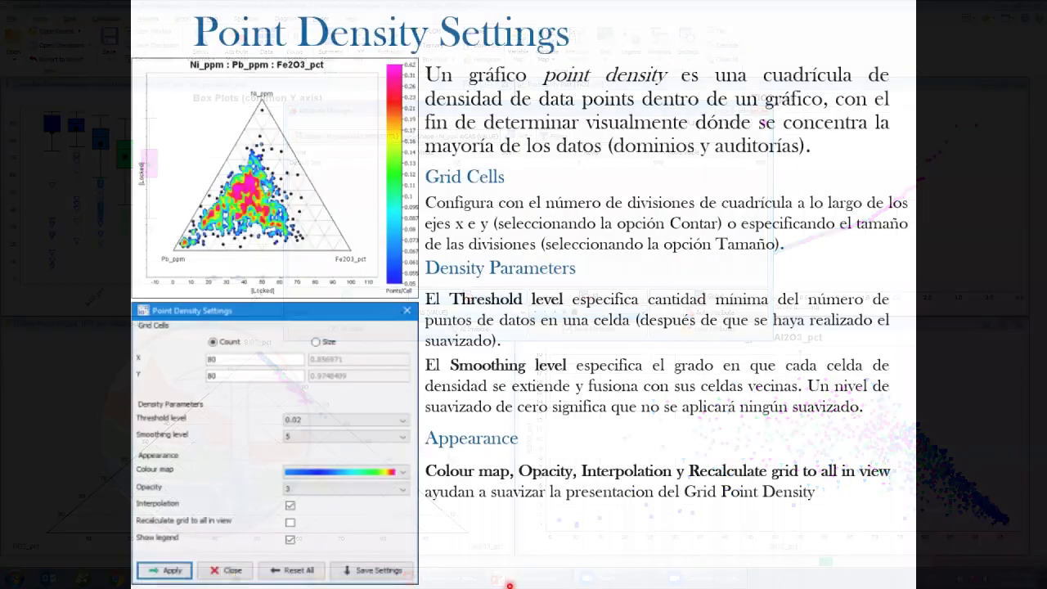